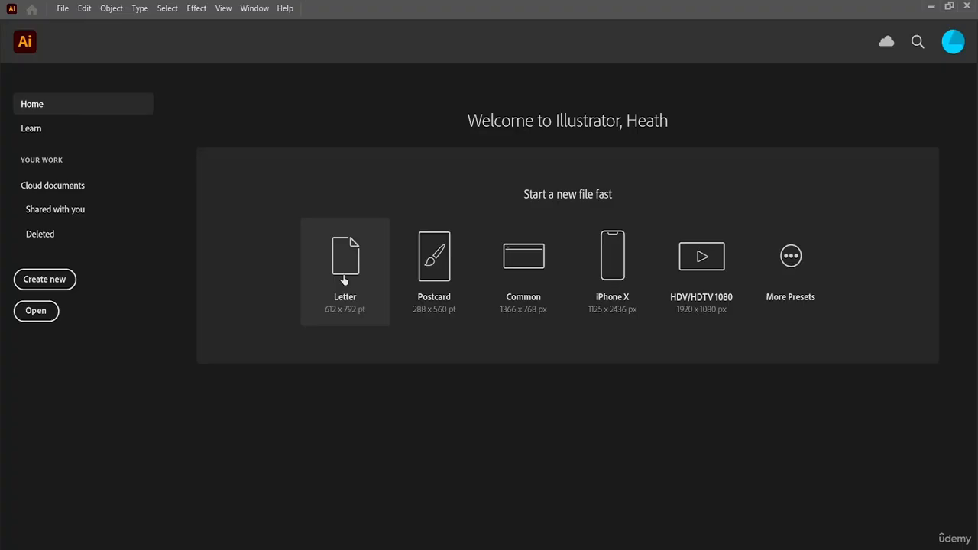
Create a new Letter-size document, close the floating Character options and dock the Gradient options with the collapsed ones.
left_click(344, 279)
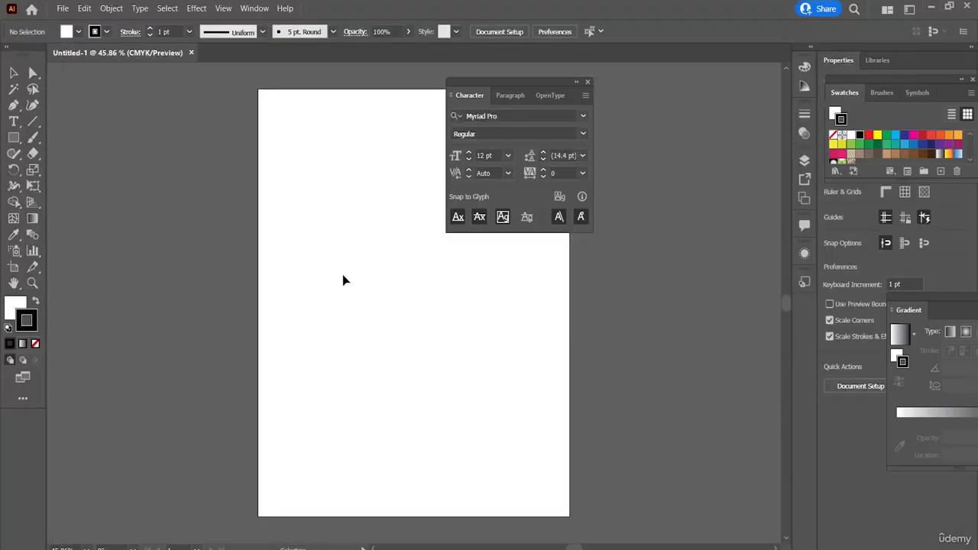
left_click(588, 82)
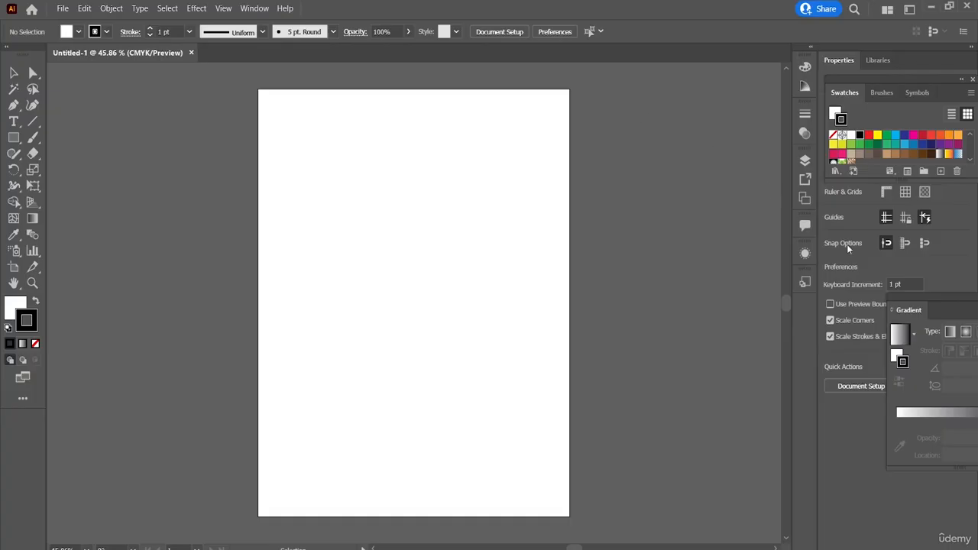
left_click_drag(926, 307, 801, 316)
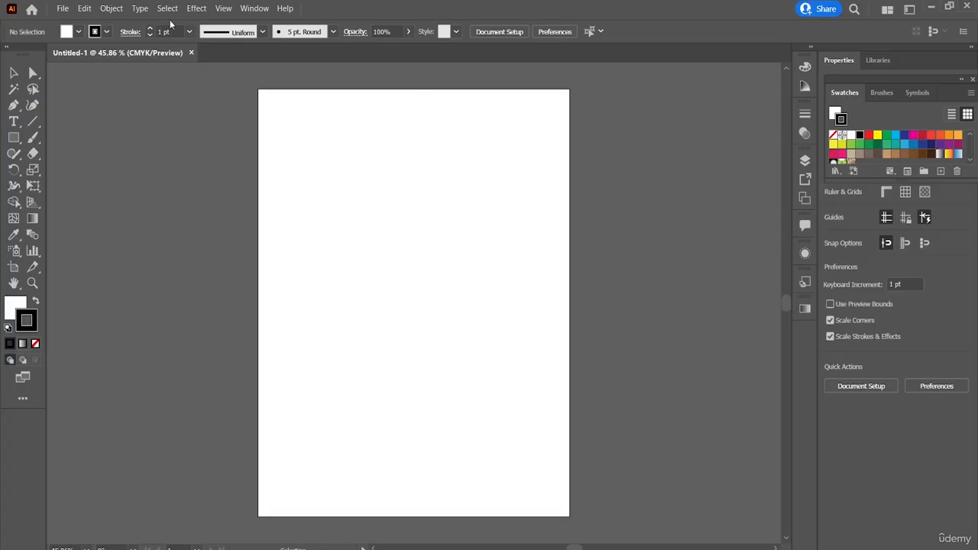
Examine the type commands, including the list of installed fonts with their style variants, the recent fonts and the preset sizes.
left_click(141, 11)
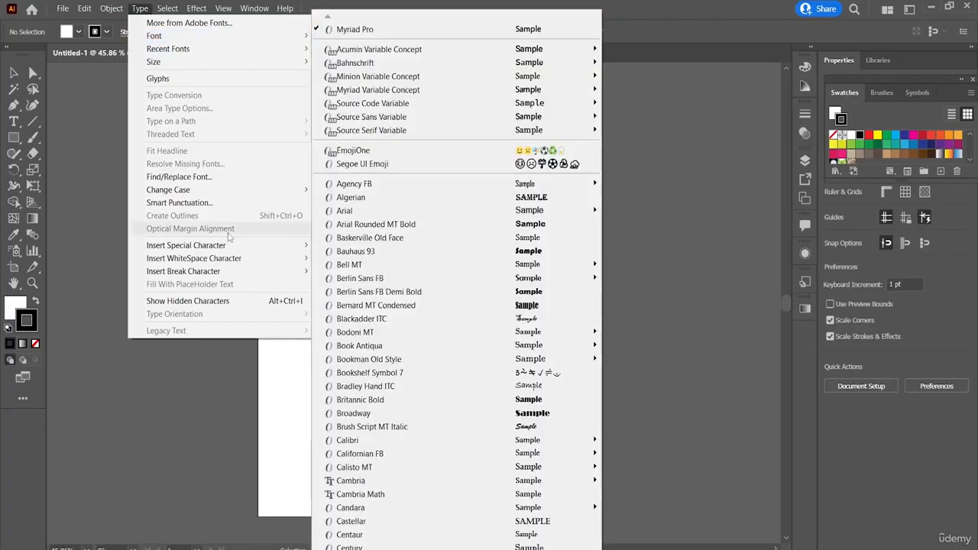
left_click(27, 4)
left_click(61, 7)
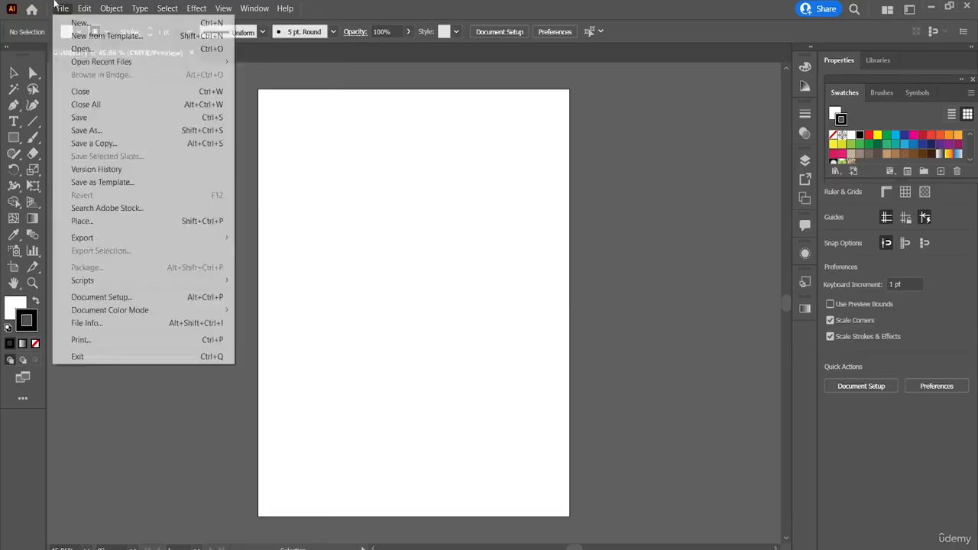
left_click(58, 7)
left_click(111, 8)
mouse_move(139, 7)
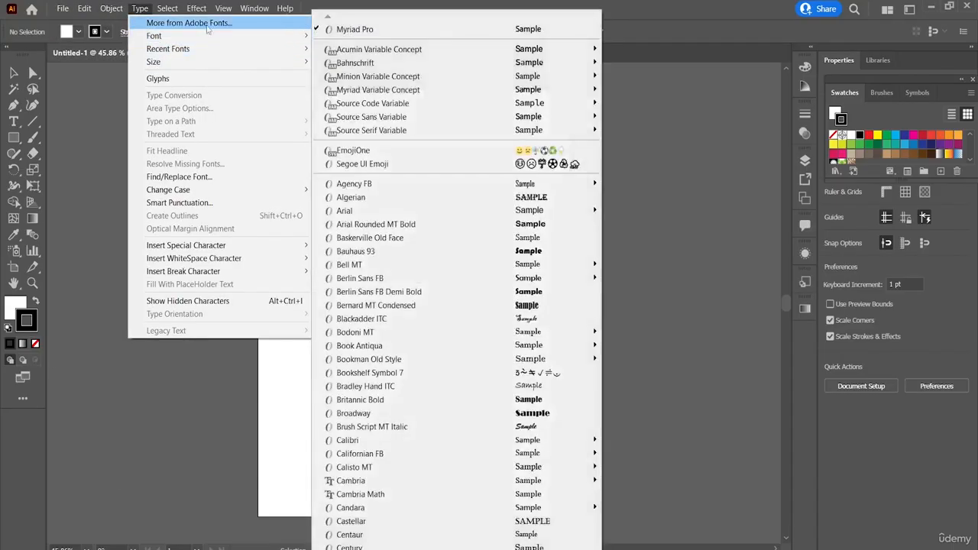
mouse_move(206, 37)
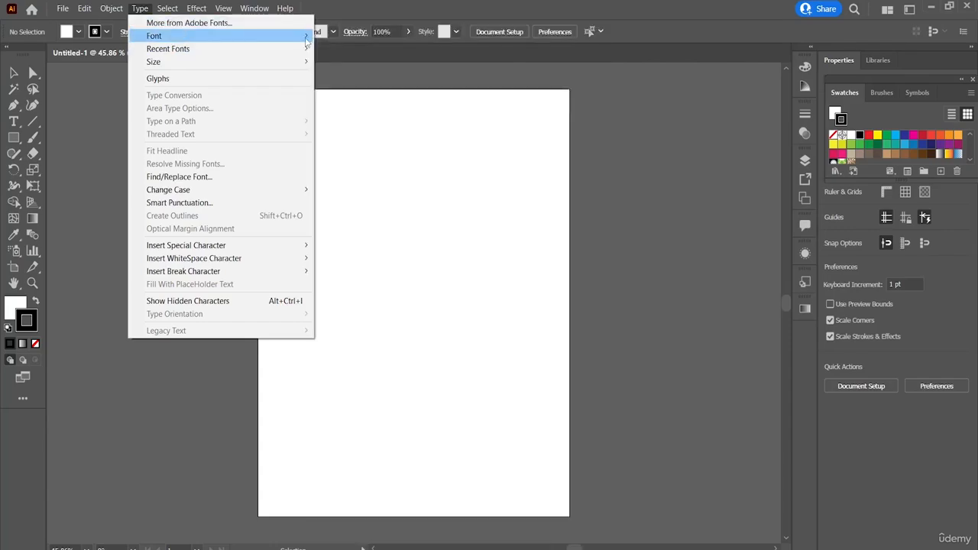
mouse_move(397, 105)
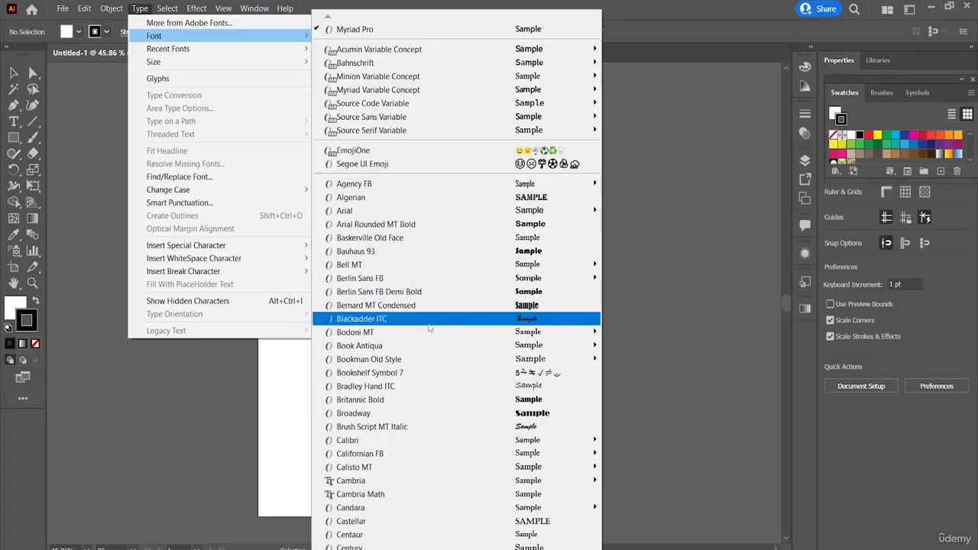
mouse_move(557, 265)
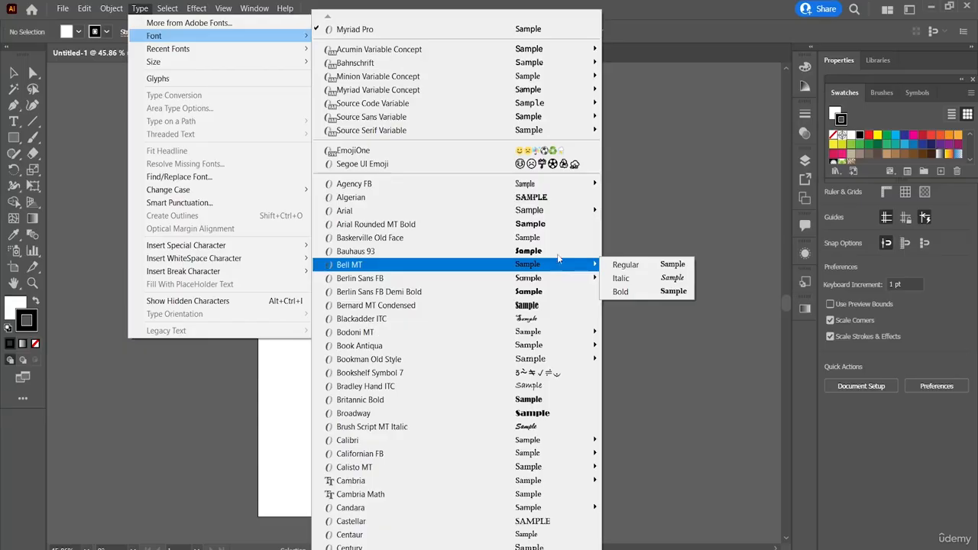
mouse_move(564, 212)
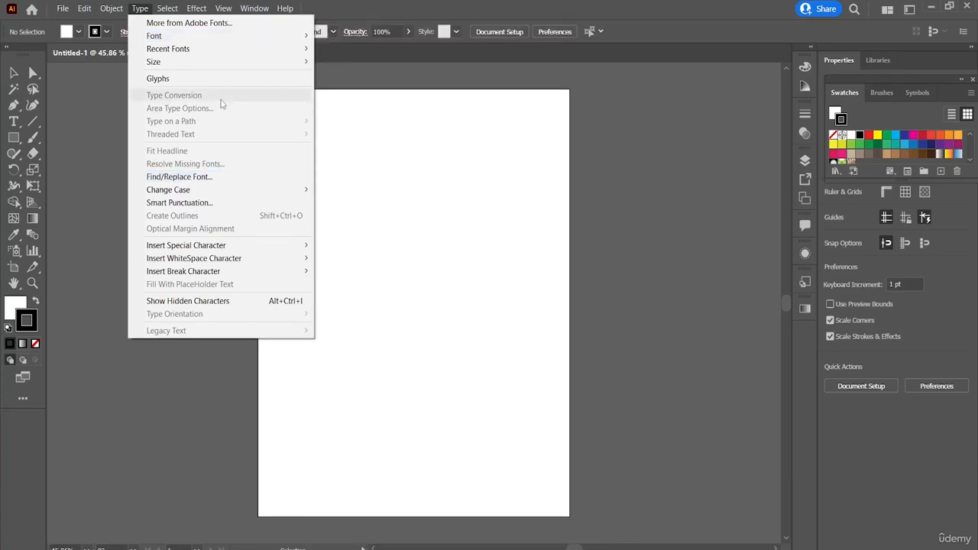
mouse_move(260, 55)
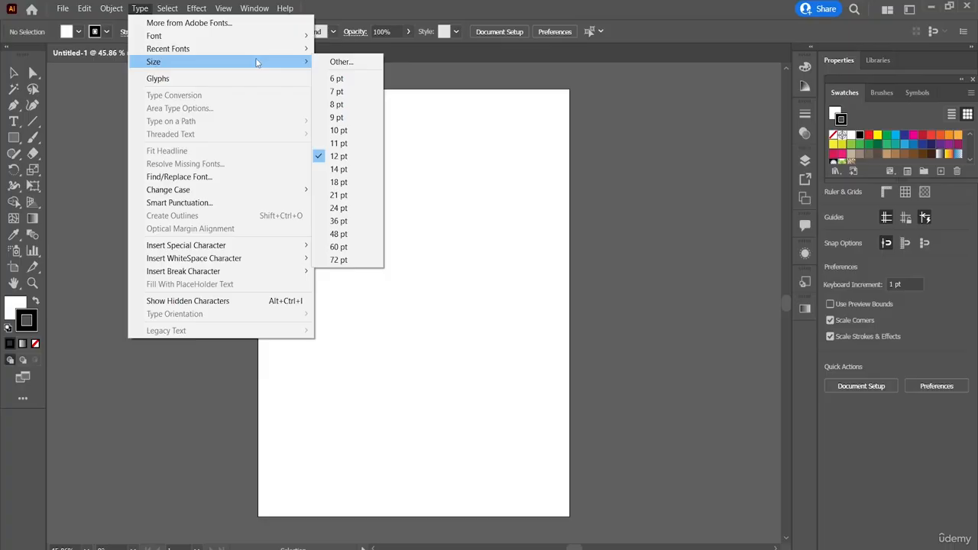
Place "Lorem ipsum" placeholder point text in the upper part of the artboard and set its size to 72 pt.
left_click(13, 124)
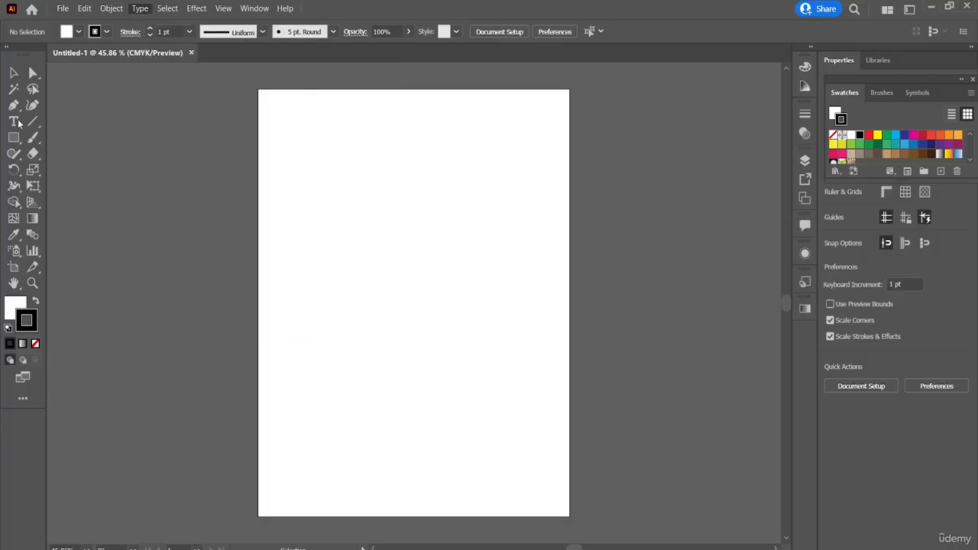
left_click(14, 123)
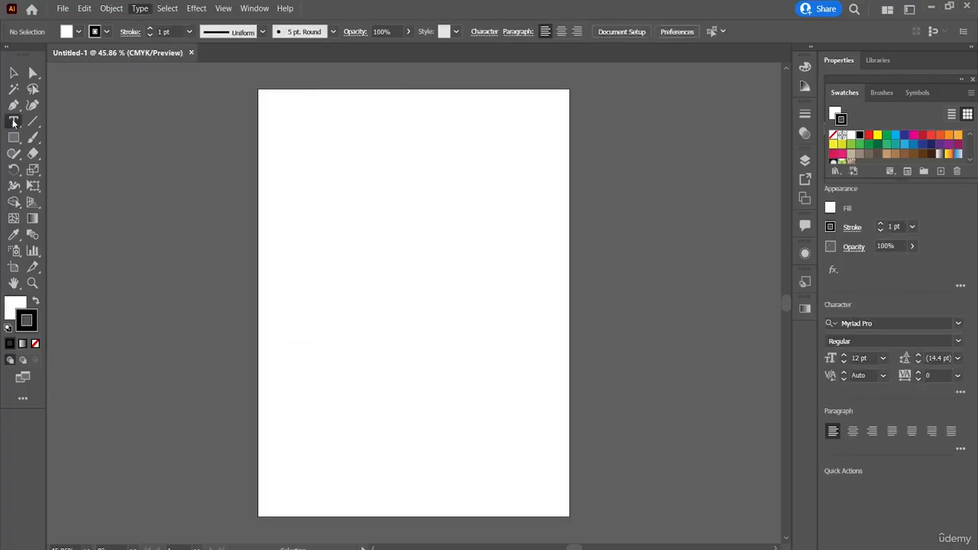
left_click(309, 206)
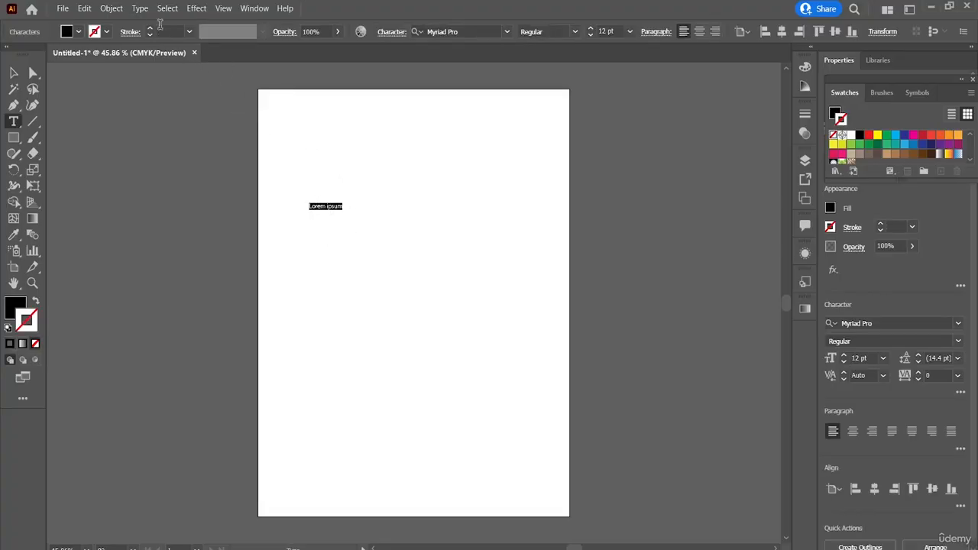
left_click(140, 9)
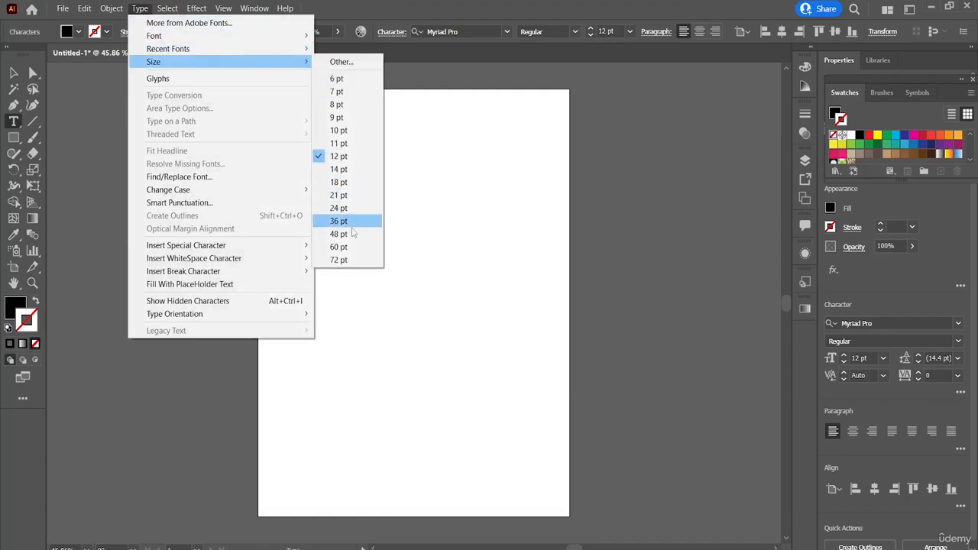
left_click(348, 260)
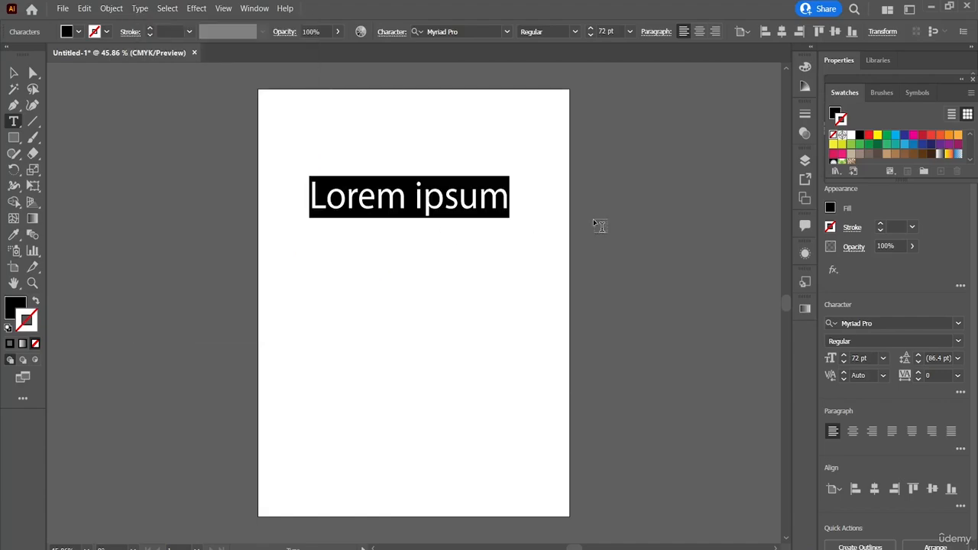
Set the selected placeholder text's font to Broadway.
left_click(139, 10)
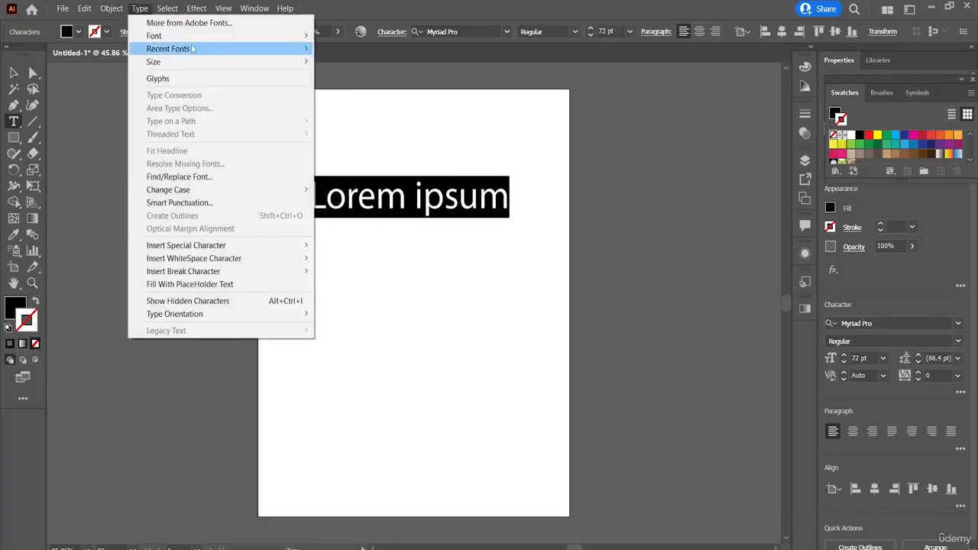
mouse_move(207, 38)
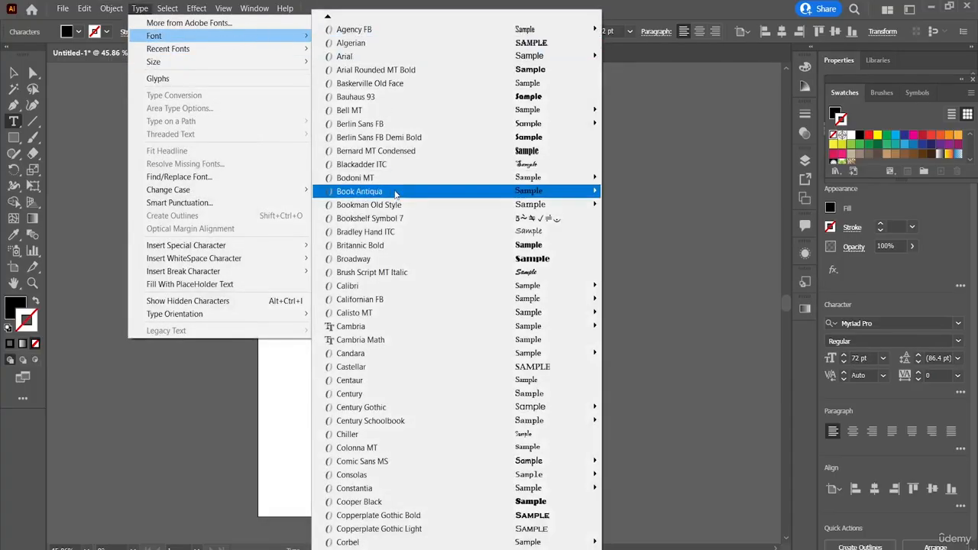
left_click(409, 259)
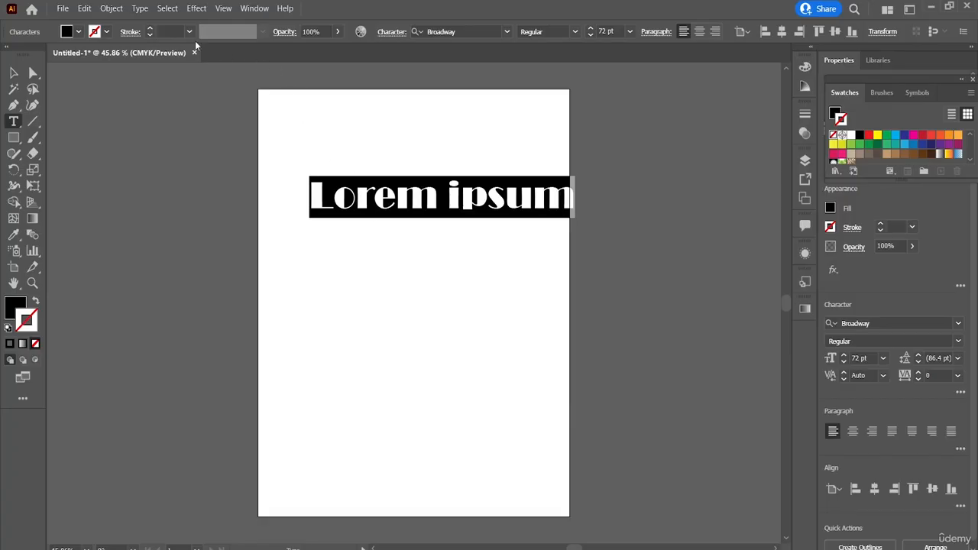
Switch the placeholder text back to Myriad Pro using the recently used fonts.
left_click(141, 9)
mouse_move(214, 50)
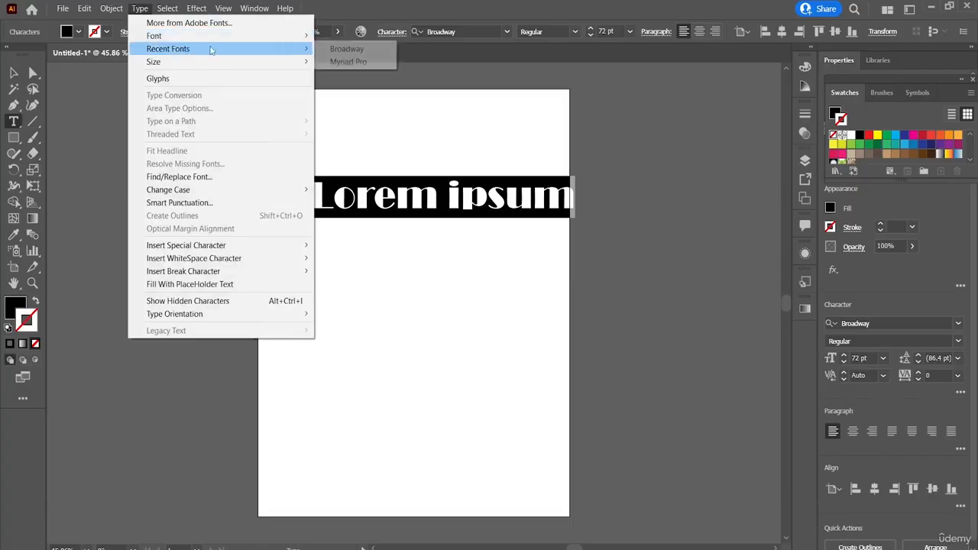
left_click(350, 62)
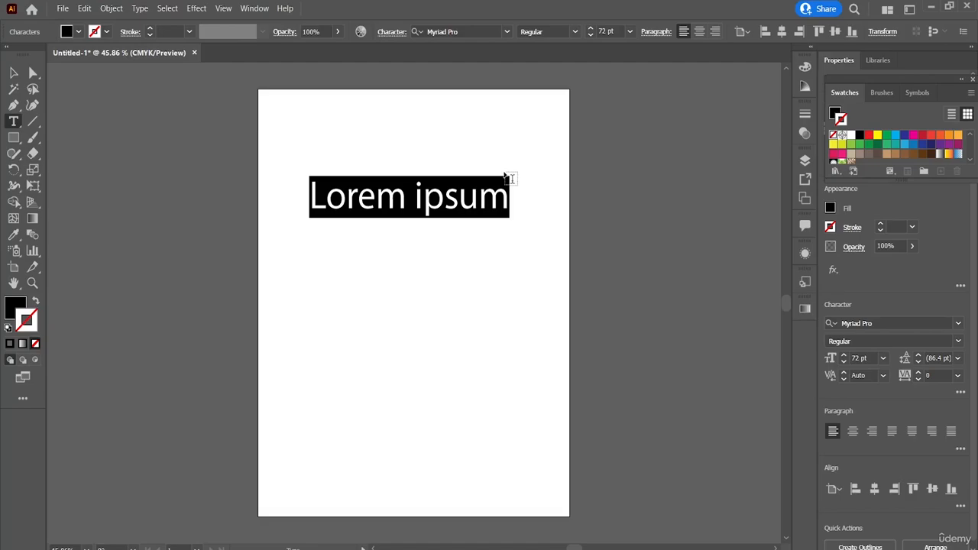
Preview other fonts on the selected text without applying one, and adjust its size to 73 pt.
left_click(505, 33)
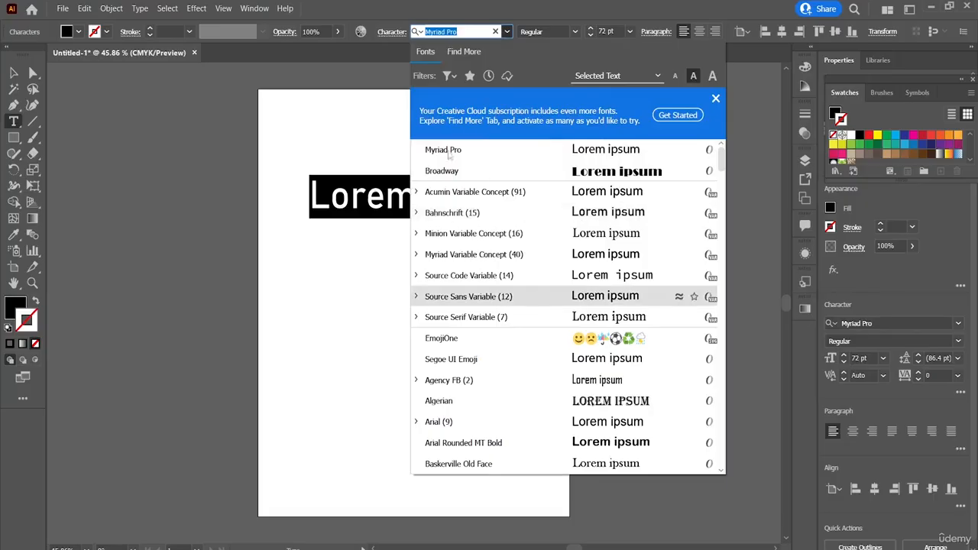
left_click(507, 32)
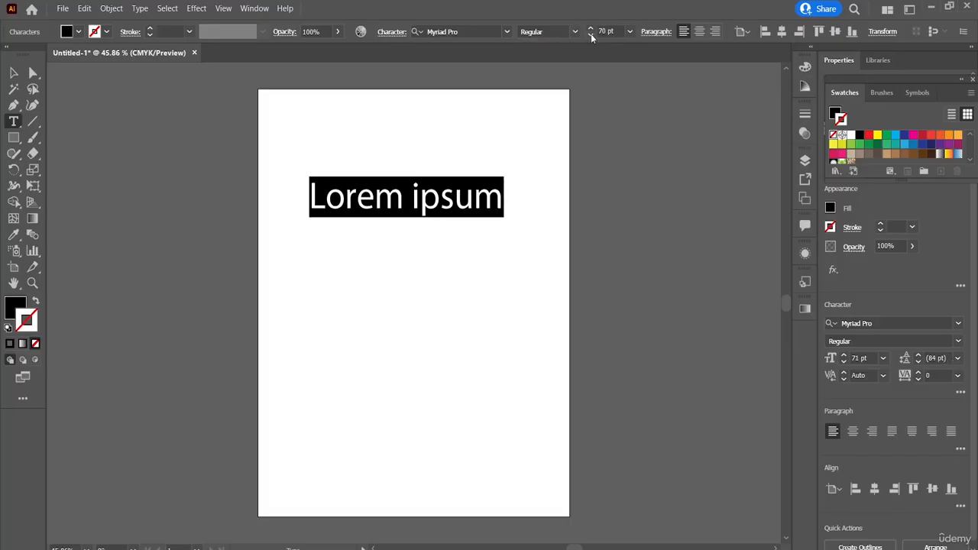
left_click(591, 34)
left_click(590, 28)
left_click(591, 28)
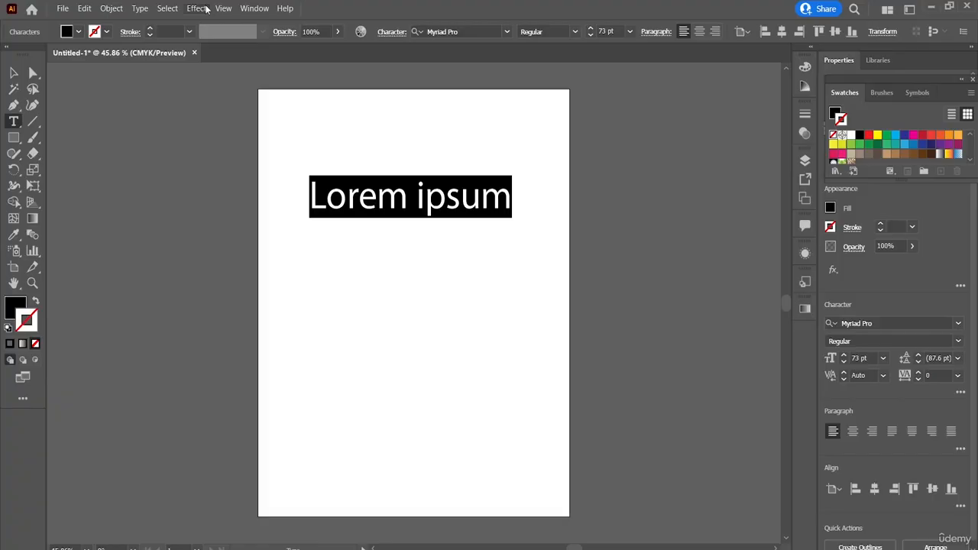
Open the Adobe Fonts website in the browser to find more fonts.
left_click(145, 9)
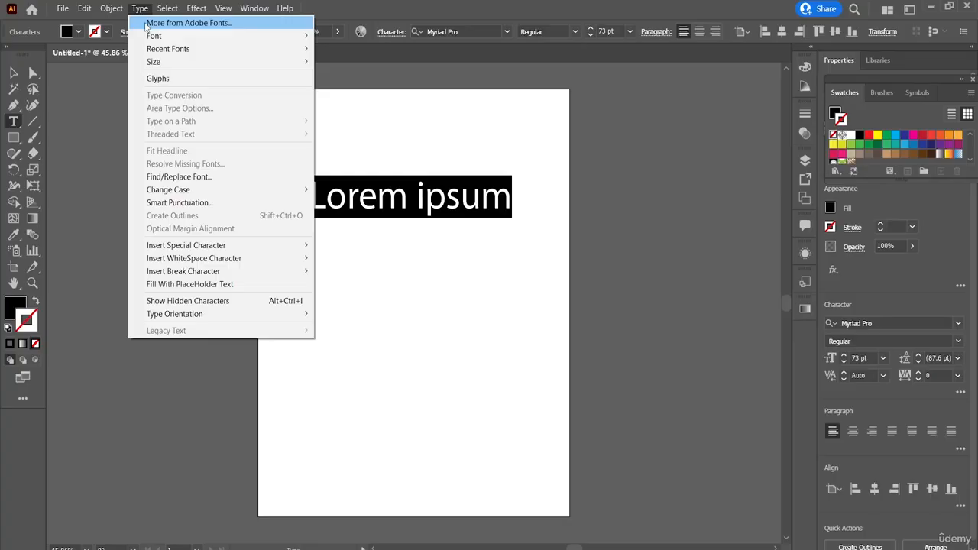
left_click(154, 23)
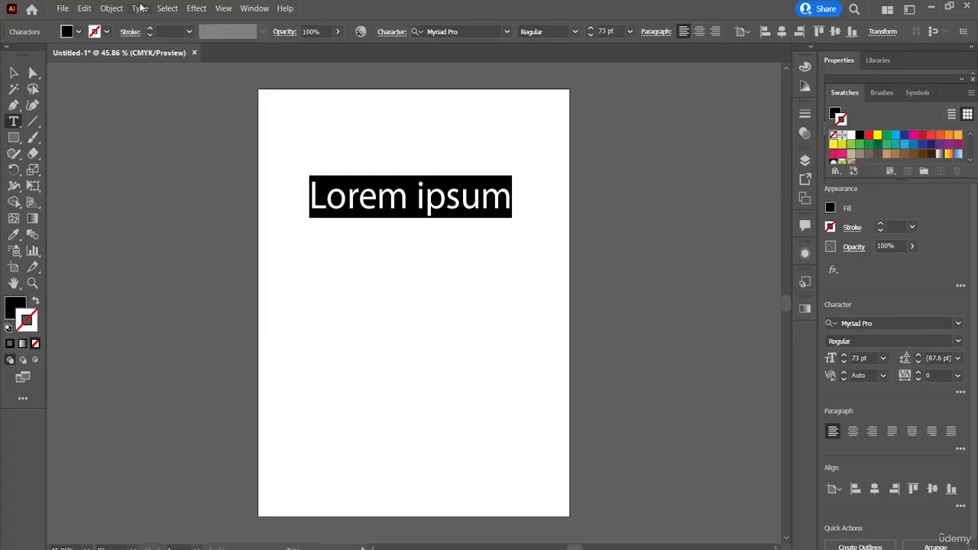
left_click(138, 7)
left_click(165, 23)
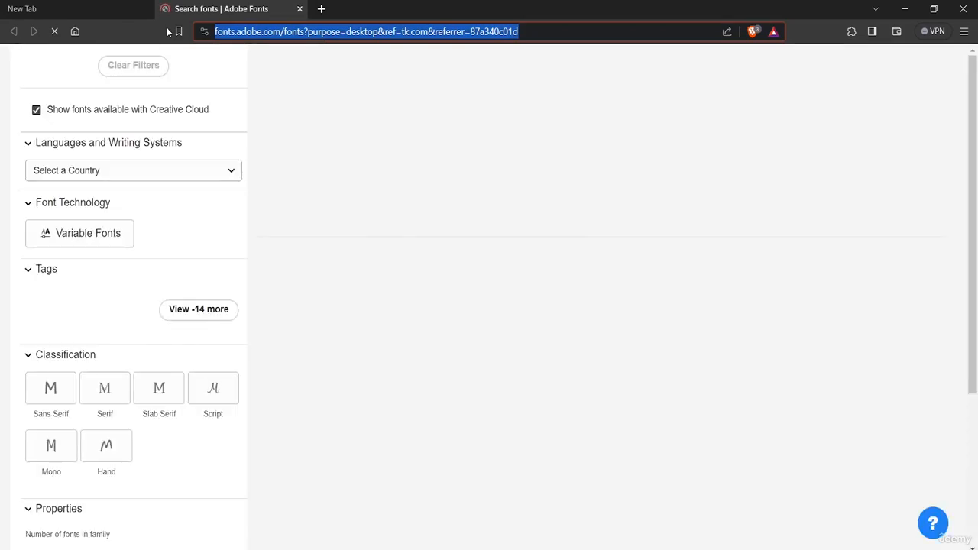
Browse the font families and filter options on Adobe Fonts, and choose the Serif classification.
scroll(382, 248, "down", 3)
scroll(384, 248, "up", 3)
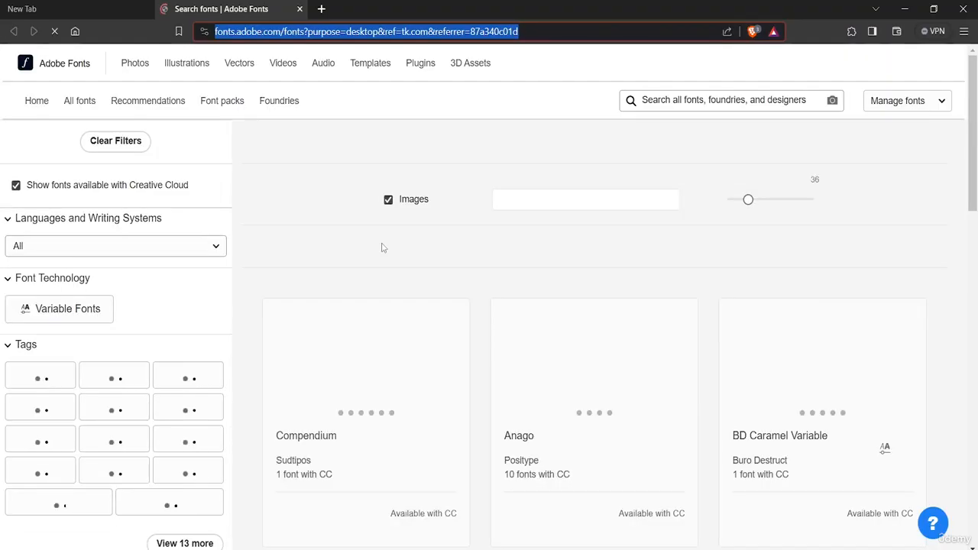
scroll(383, 247, "down", 15)
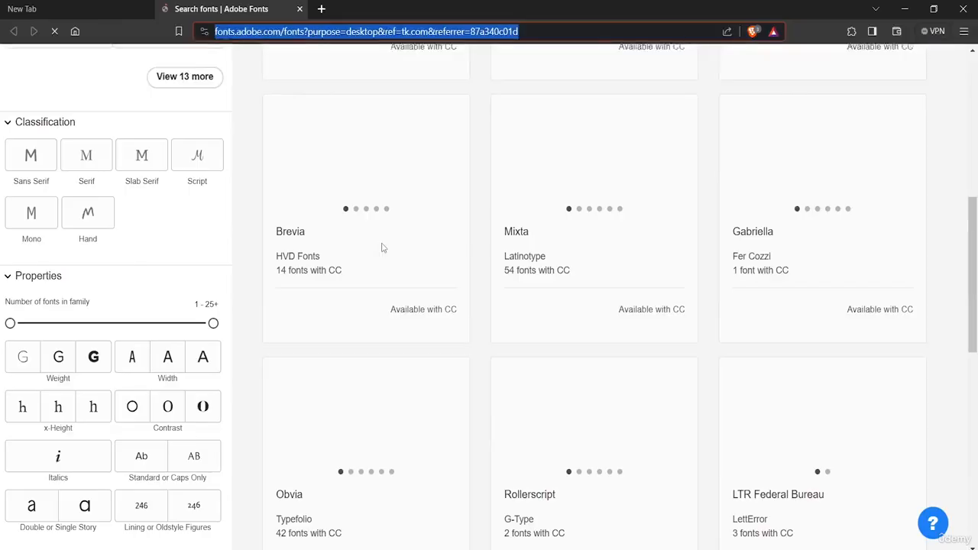
scroll(383, 248, "up", 14)
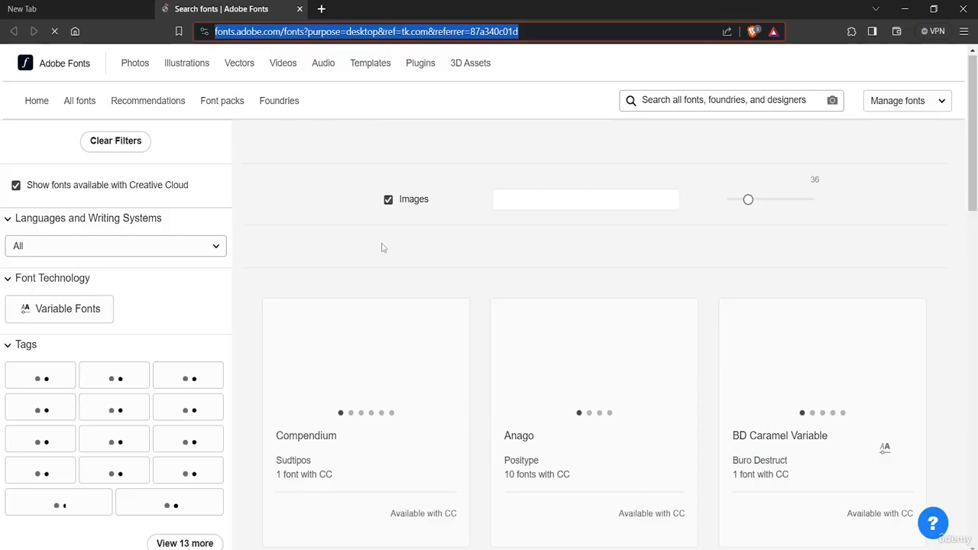
scroll(383, 248, "down", 4)
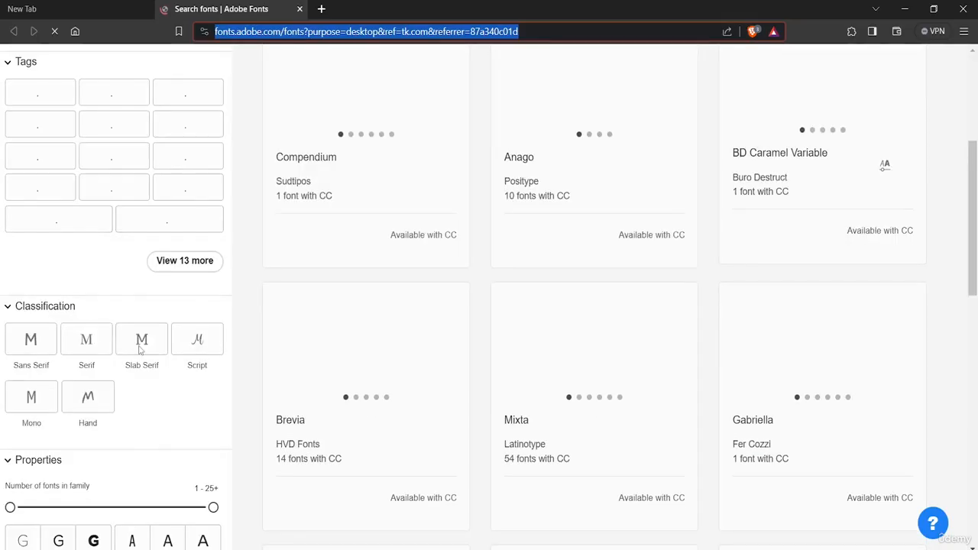
left_click(77, 342)
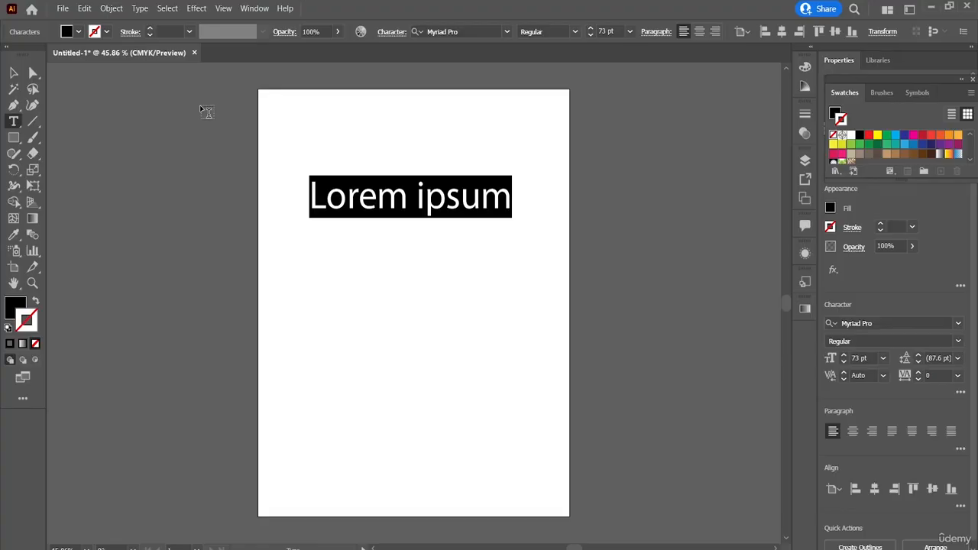
Back in Illustrator, display the glyphs of the selected text's font and move the glyph window off the text.
left_click(139, 9)
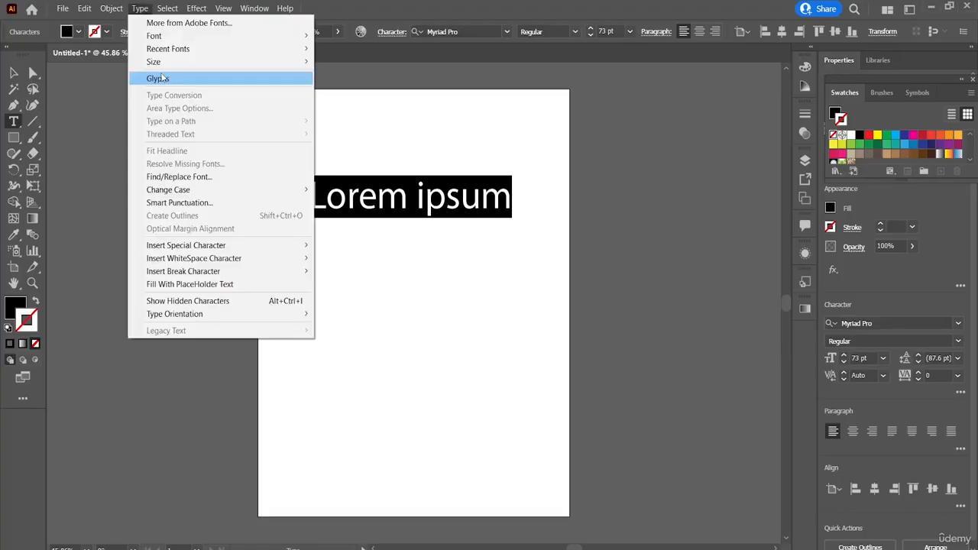
left_click(161, 78)
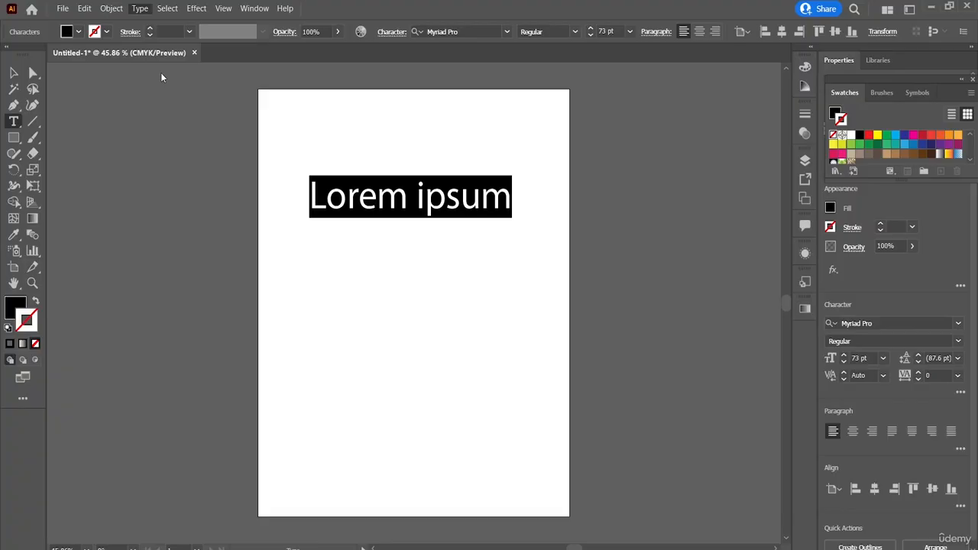
left_click_drag(303, 142, 271, 34)
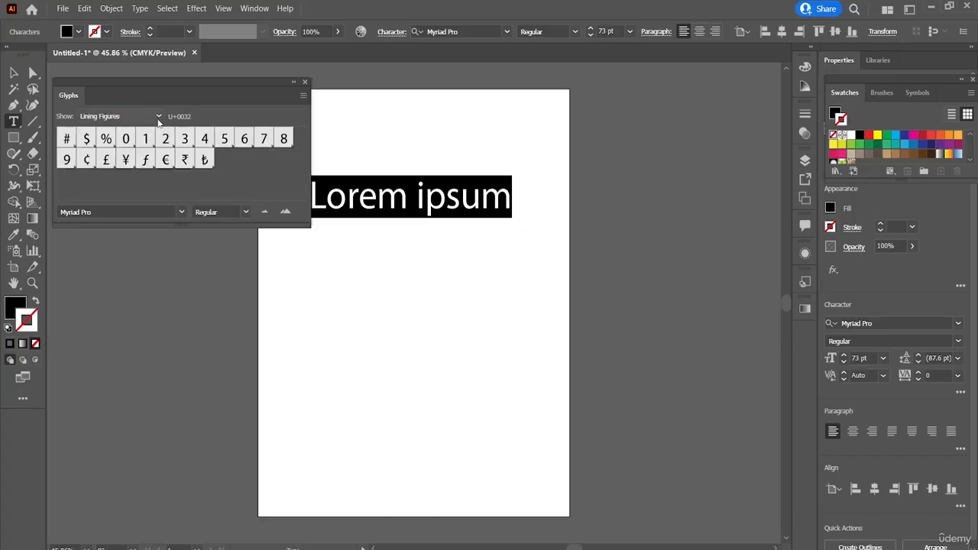
Show the font's Subscript glyphs, and close the glyph window after viewing them.
left_click(159, 116)
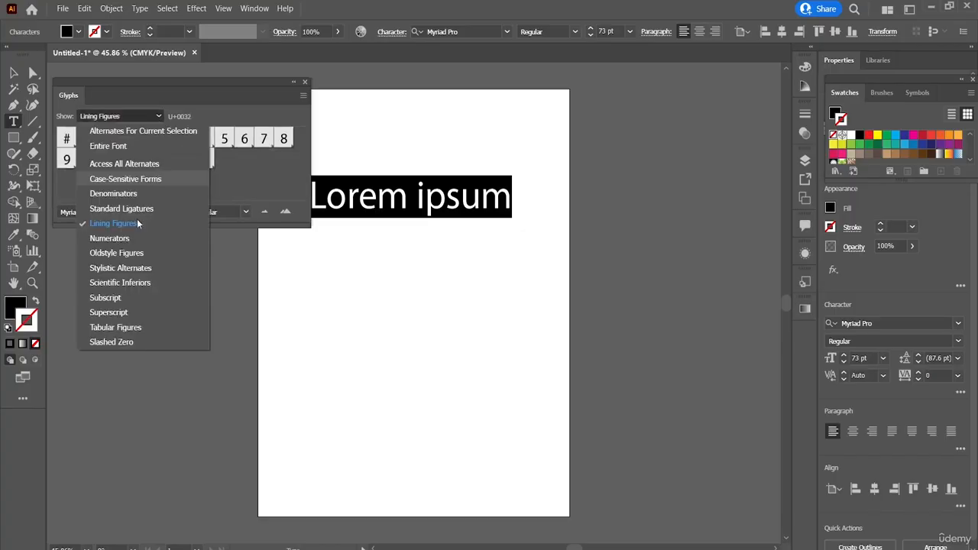
left_click(130, 297)
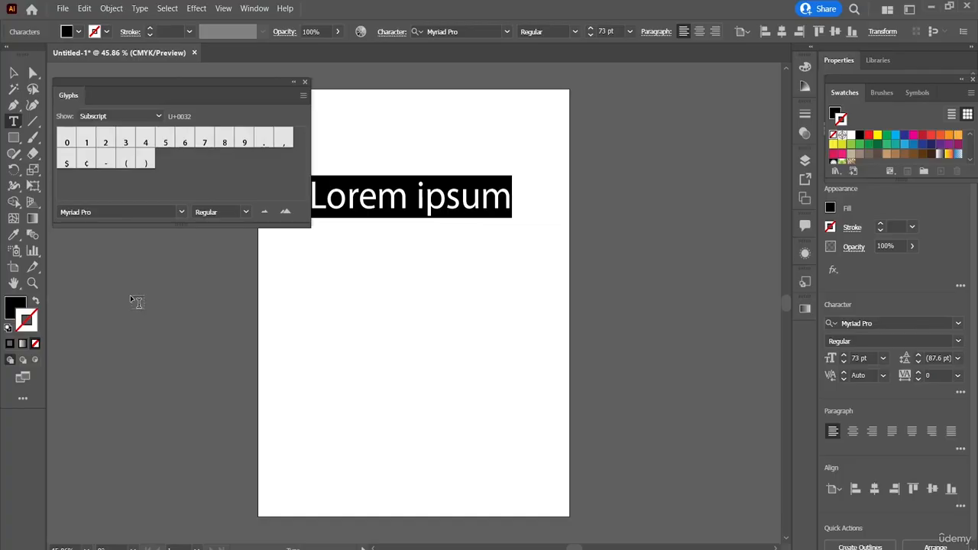
left_click(304, 82)
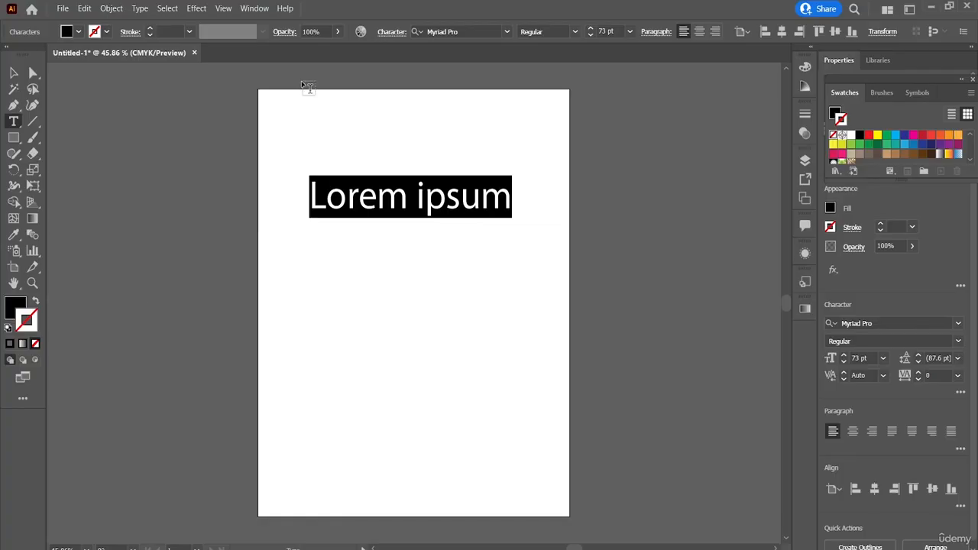
left_click(139, 9)
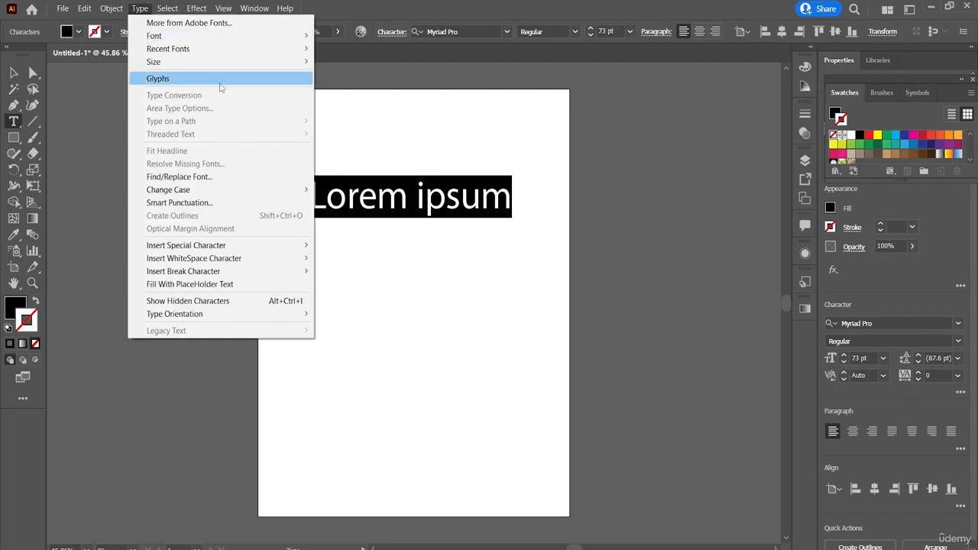
left_click(424, 201)
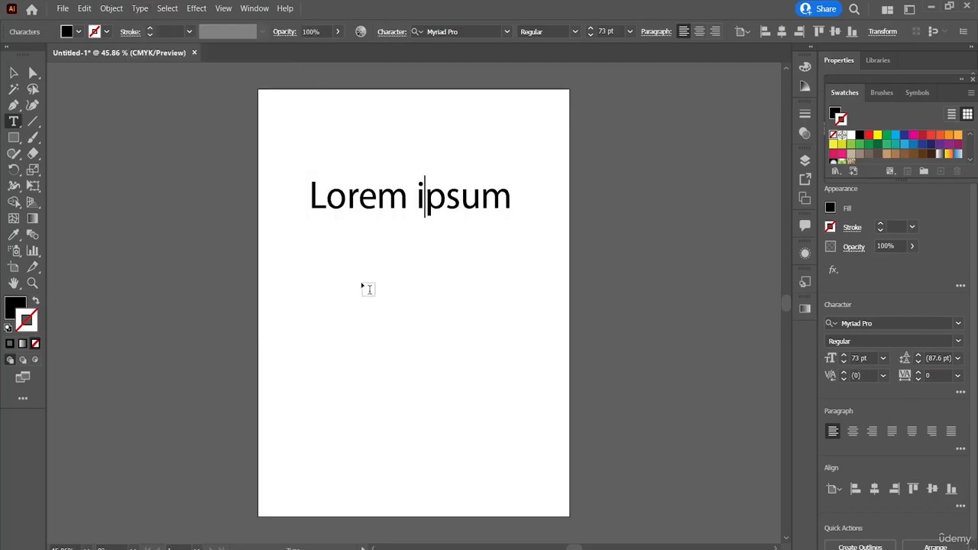
key("Right")
left_click(140, 11)
double_click(484, 199)
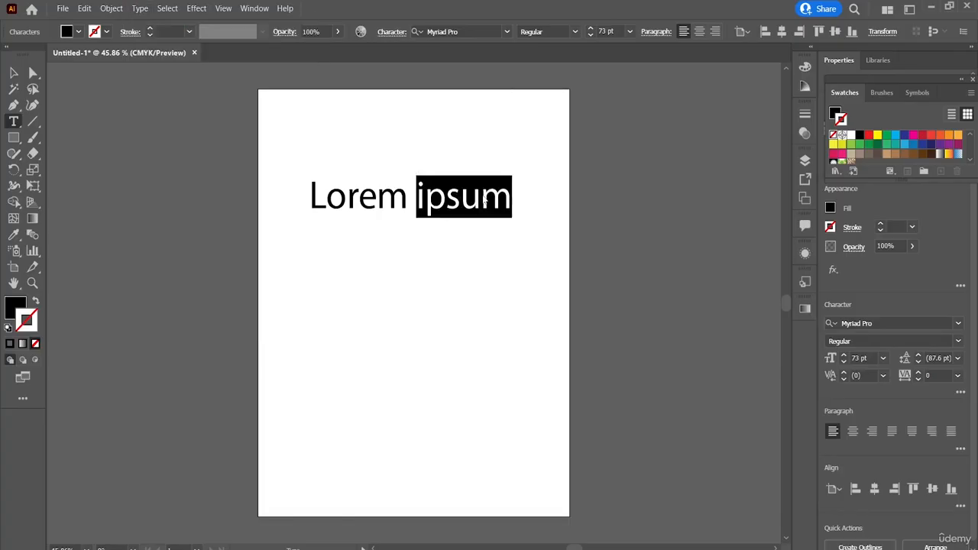
left_click(142, 11)
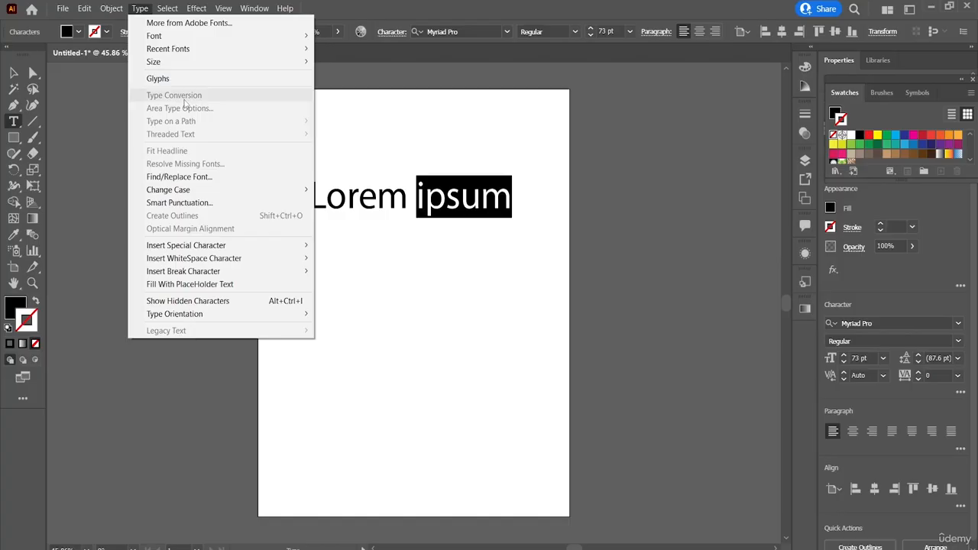
key("Escape")
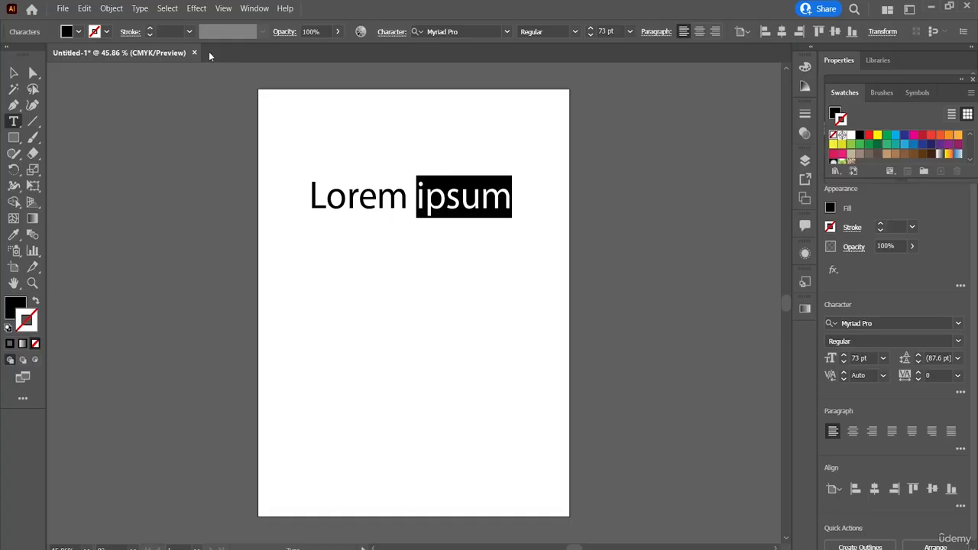
Select the whole "Lorem ipsum" line, look over its character formatting settings and close them again.
left_click(333, 266)
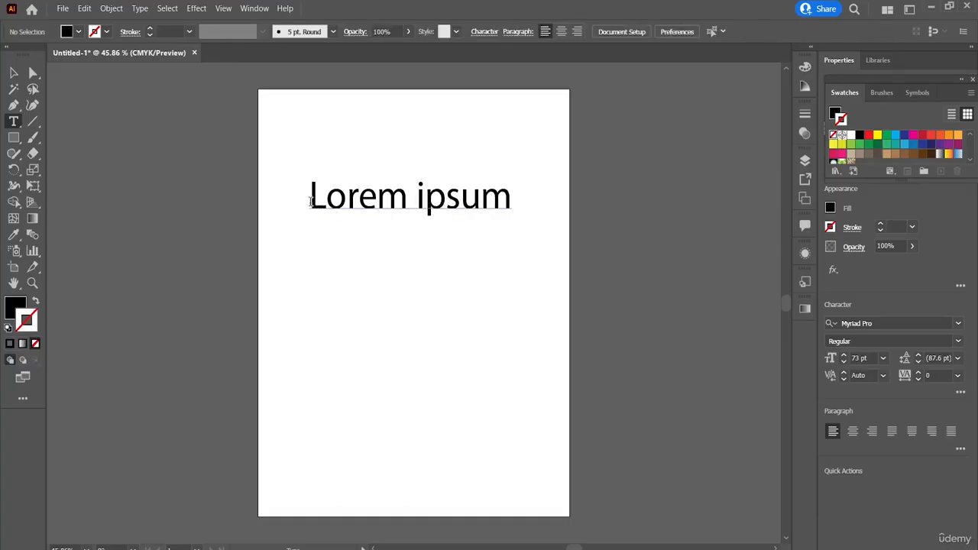
left_click_drag(311, 198, 503, 198)
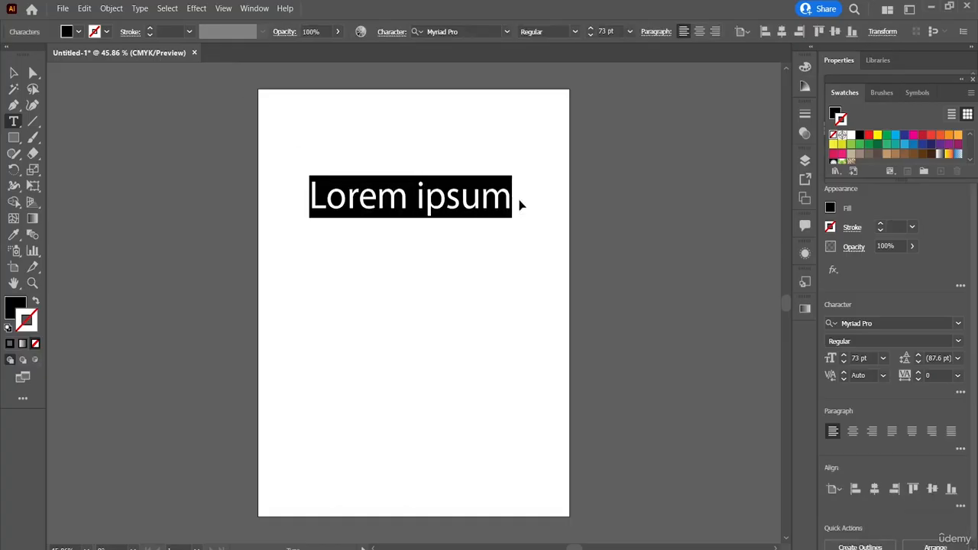
key("ctrl+t")
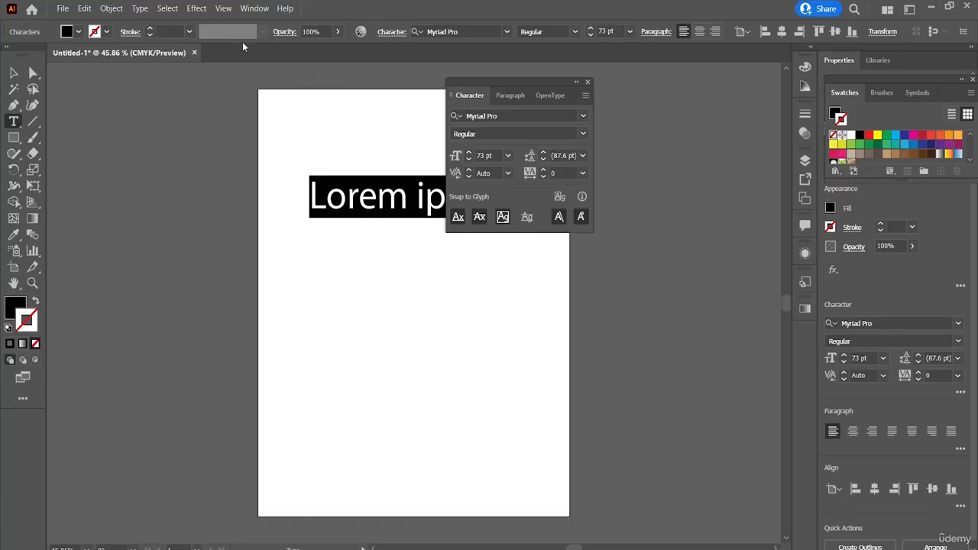
left_click(140, 8)
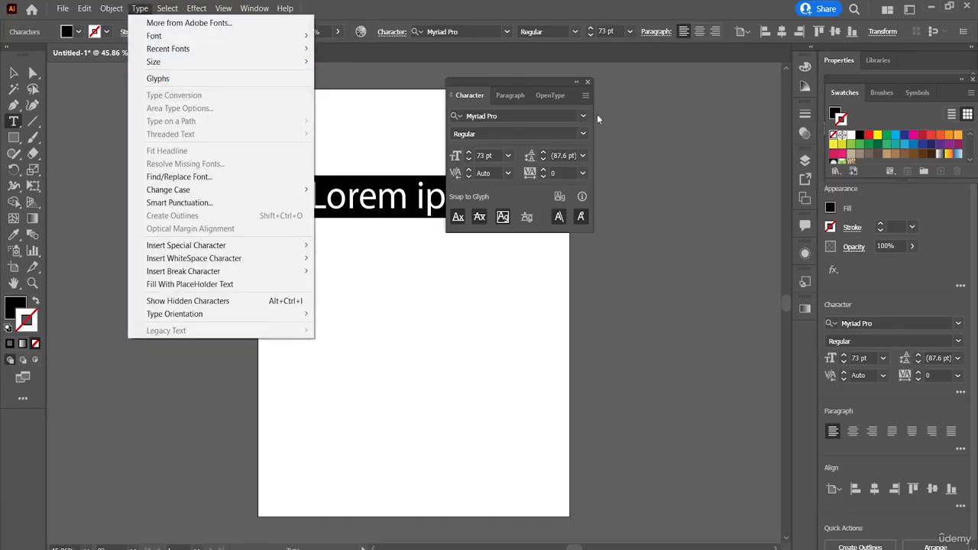
left_click(587, 81)
left_click(587, 81)
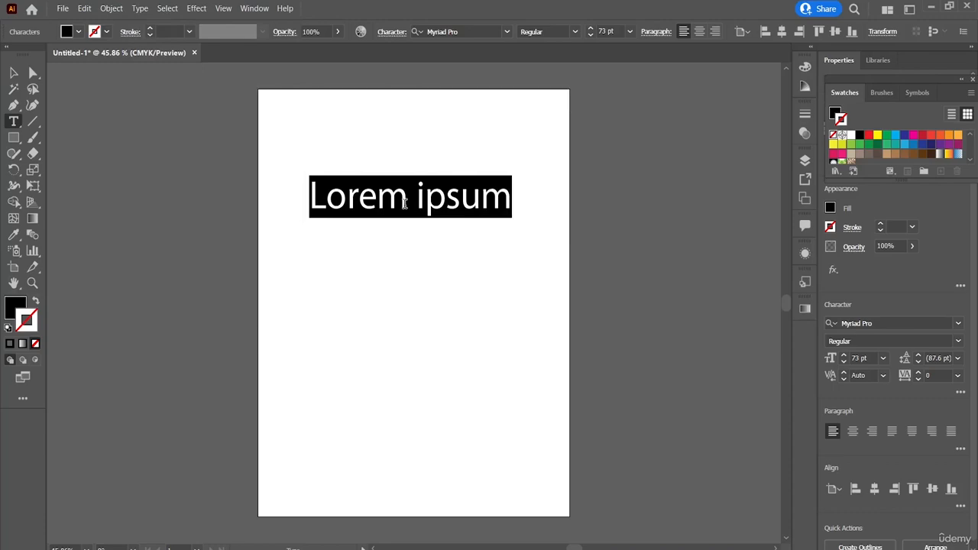
Leave text editing, select the "Lorem ipsum" object, convert it to area type and reduce its frame height slightly.
left_click(411, 204)
key("Escape")
left_click(13, 73)
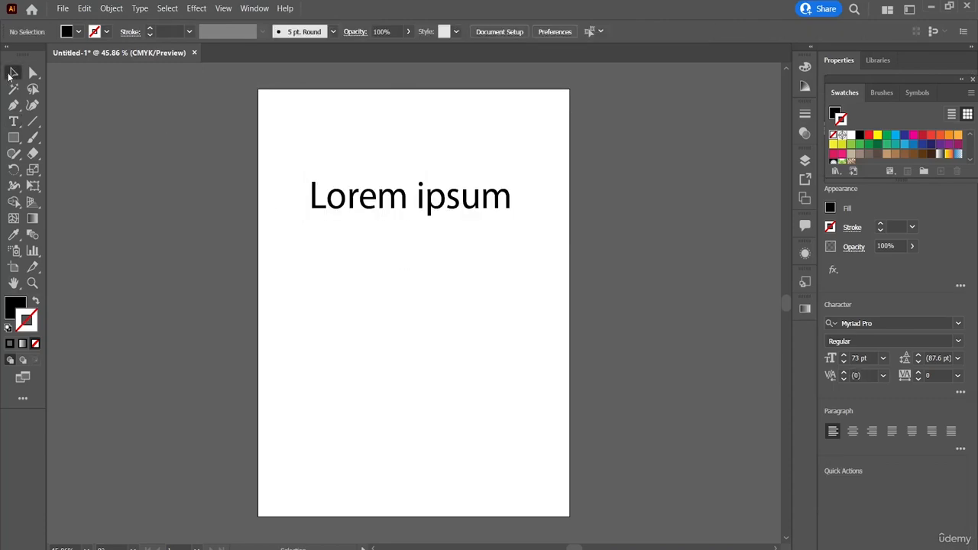
left_click(408, 206)
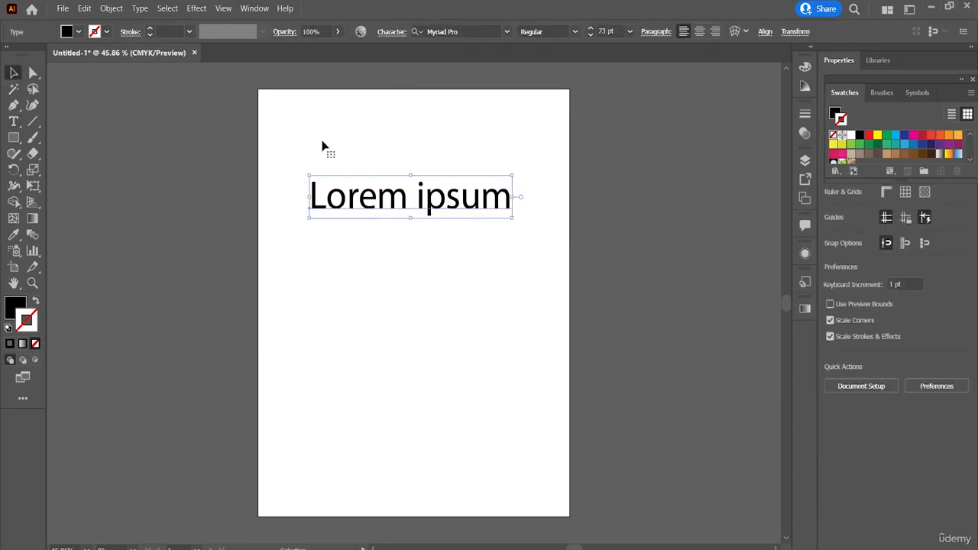
left_click(172, 13)
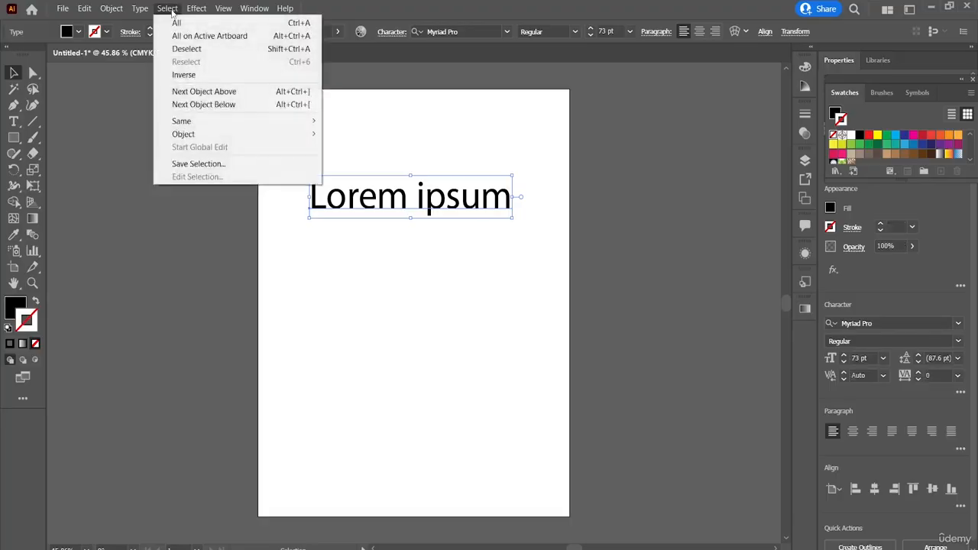
left_click(148, 13)
left_click(149, 14)
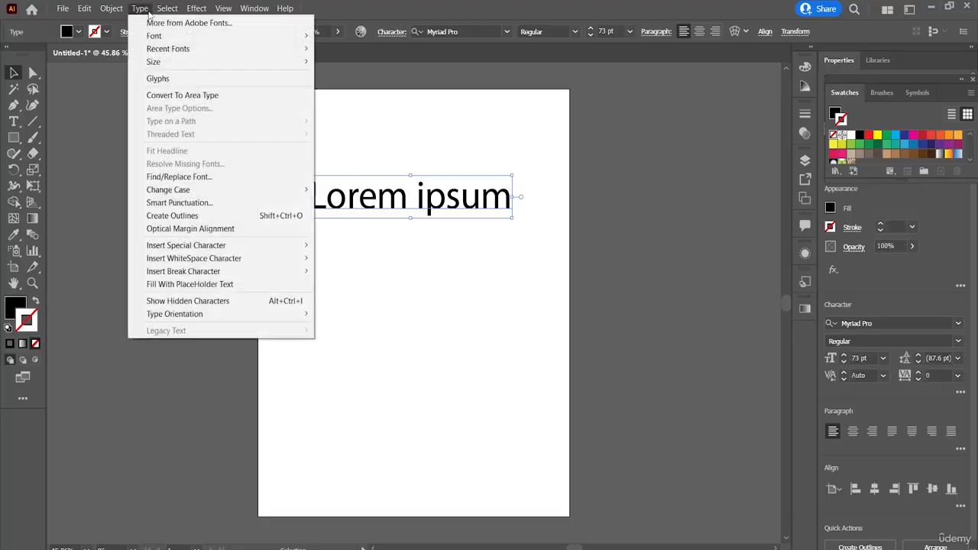
left_click(185, 100)
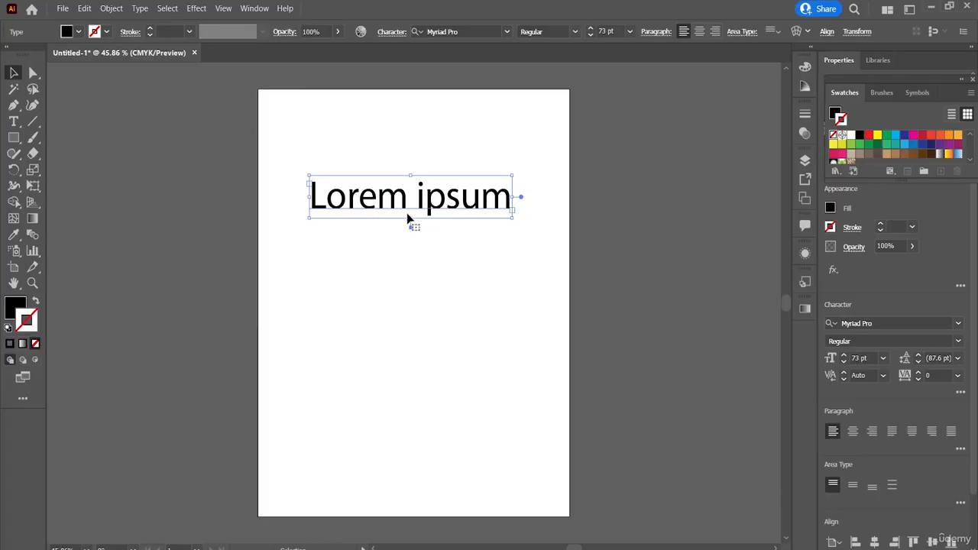
mouse_move(410, 220)
left_mouse_down()
mouse_move(410, 265)
mouse_move(411, 218)
left_mouse_up()
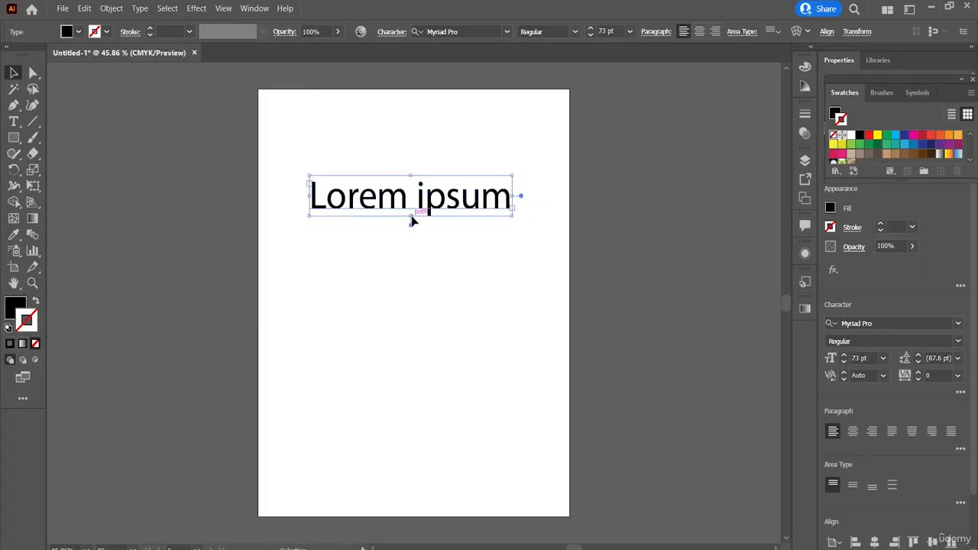
Convert the text object back to point type and move it slightly right and down on the artboard.
left_click(140, 8)
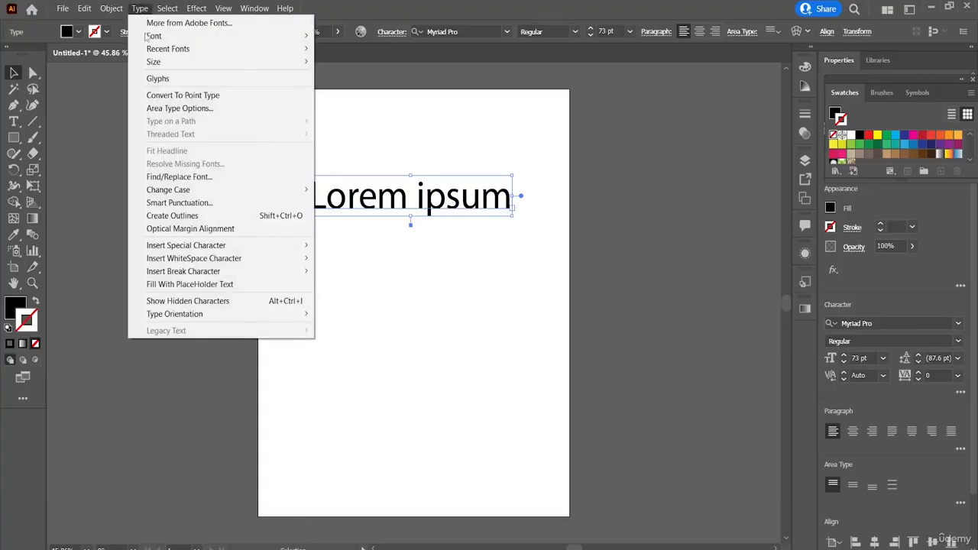
left_click(231, 97)
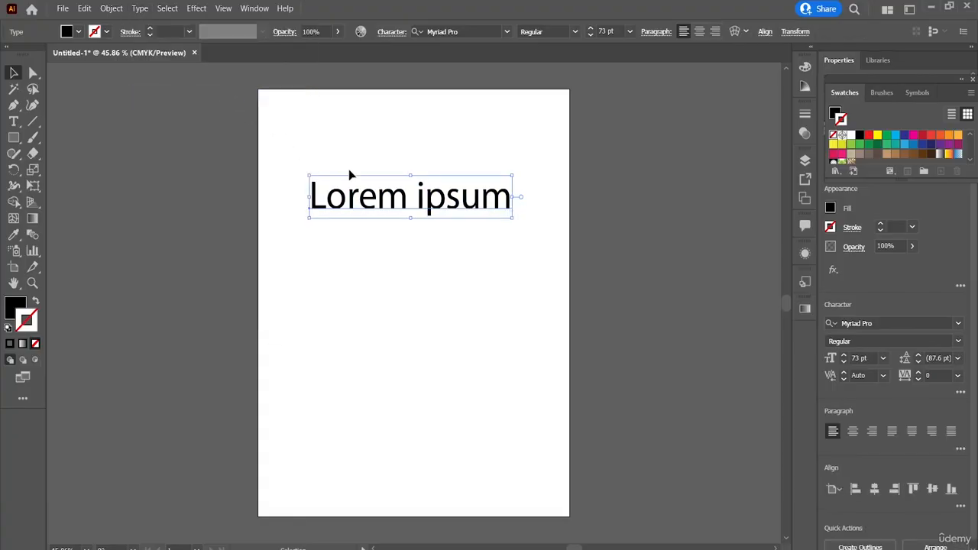
left_click_drag(310, 208, 365, 209)
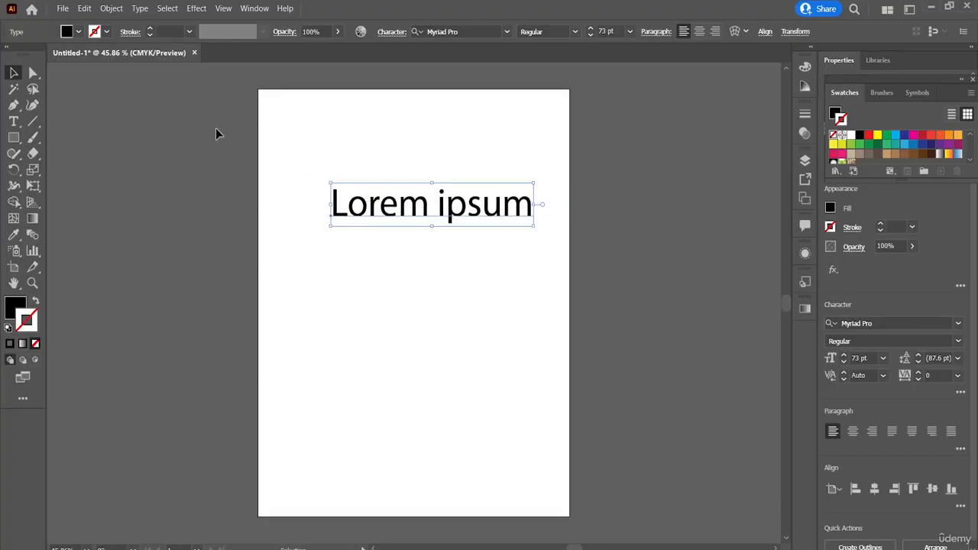
Convert the "Lorem ipsum" object to area type again and move it slightly left and down.
left_click(140, 8)
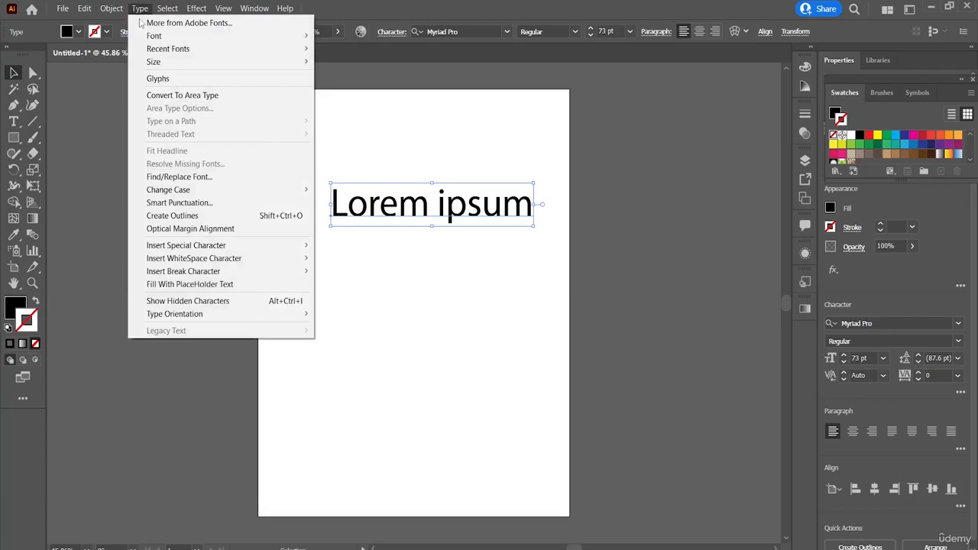
left_click(172, 96)
left_click_drag(336, 196, 307, 200)
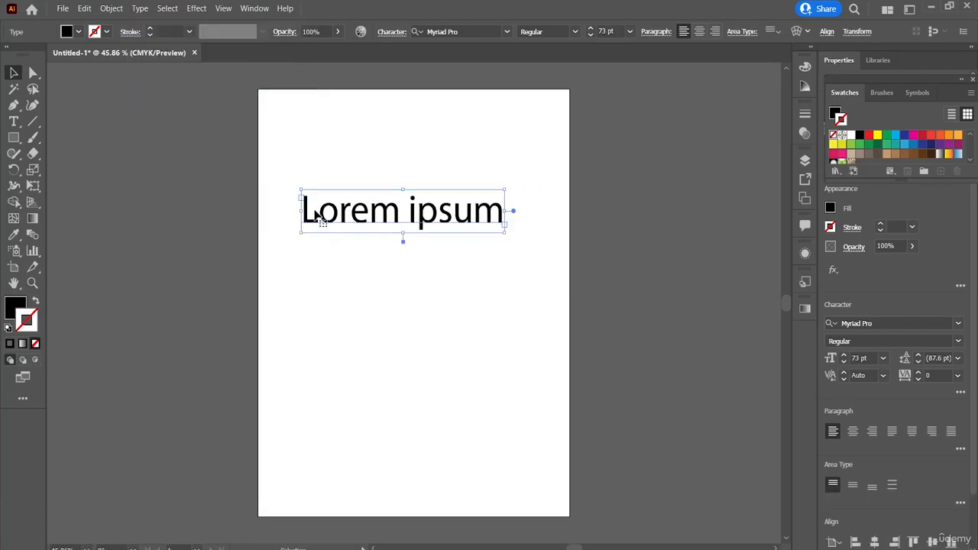
Try switching the text object between area type and point type with the conversion handle on its frame.
double_click(514, 212)
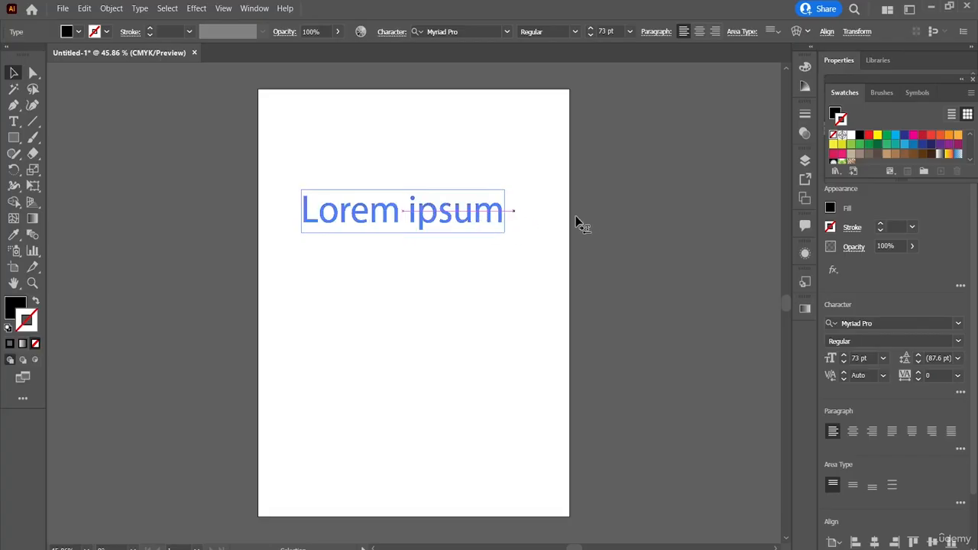
left_click(551, 212)
left_click(457, 212)
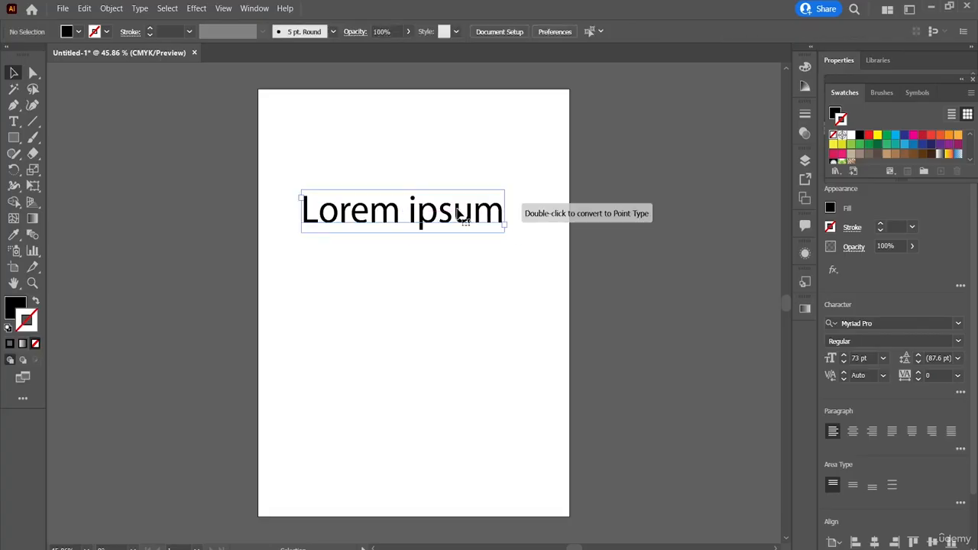
double_click(514, 212)
double_click(513, 212)
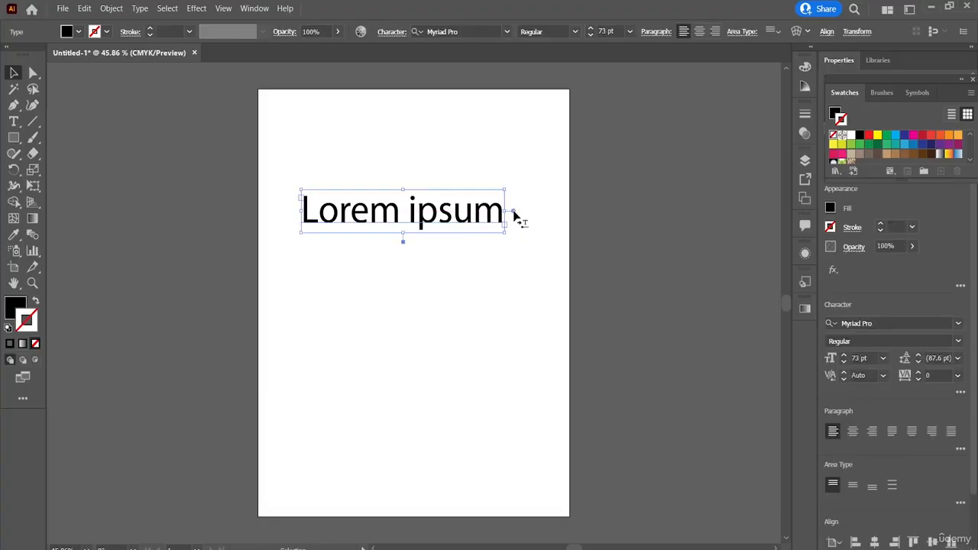
mouse_move(513, 212)
left_mouse_down()
mouse_move(573, 213)
mouse_move(504, 212)
left_mouse_up()
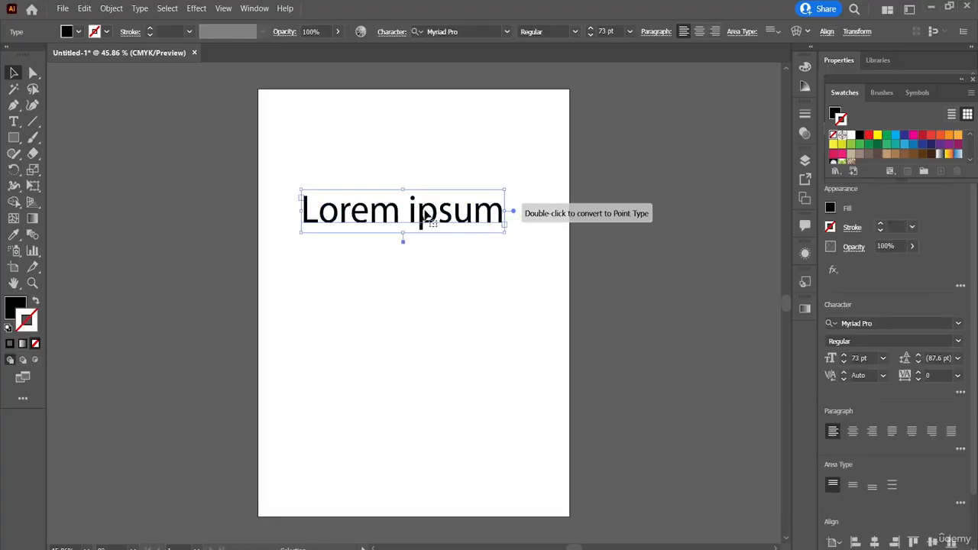
Examine the Type tool variants and the type commands available for the selected area type object.
left_click(139, 9)
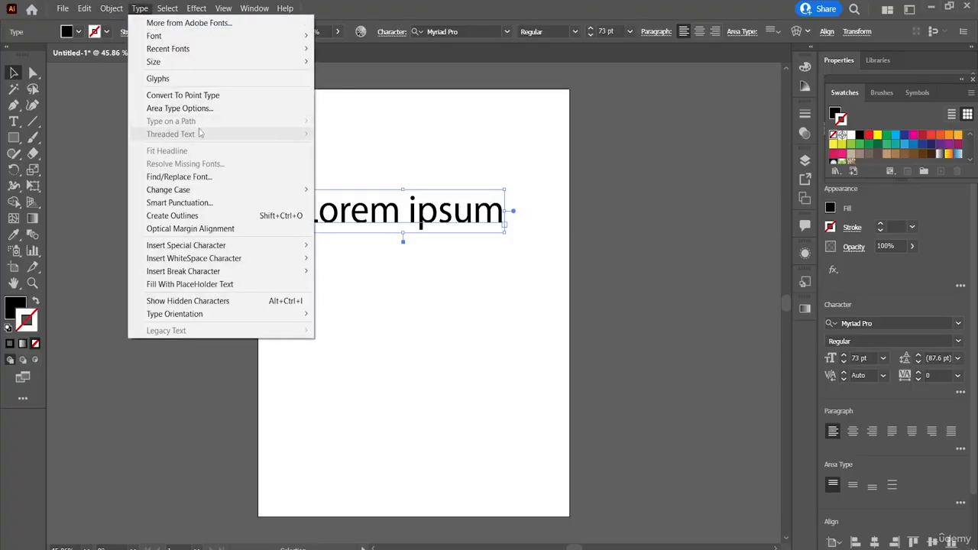
left_click(15, 122)
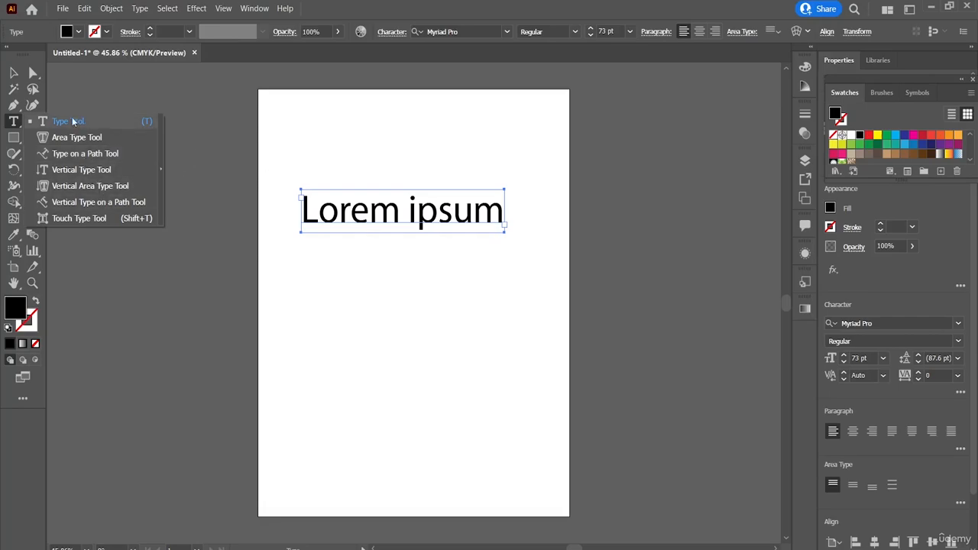
left_click(13, 122)
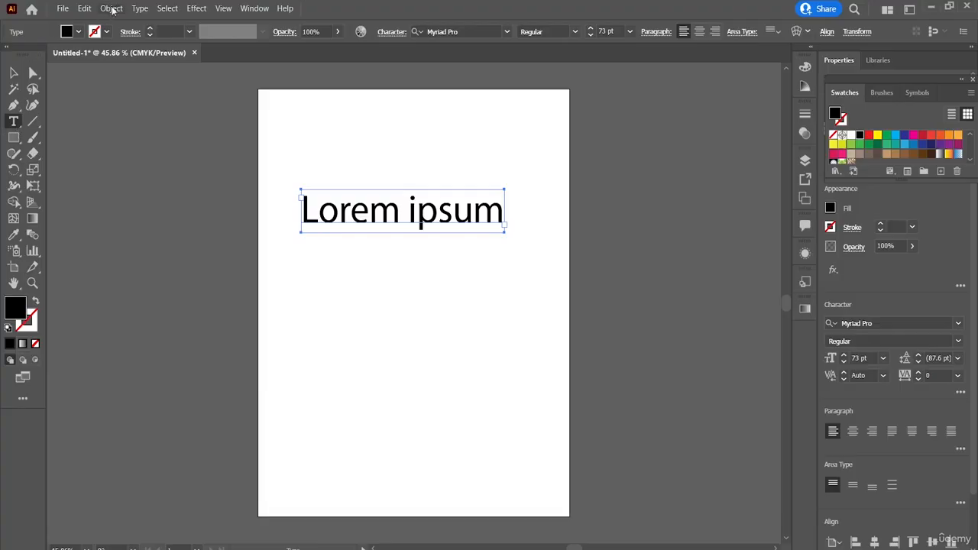
left_click(139, 8)
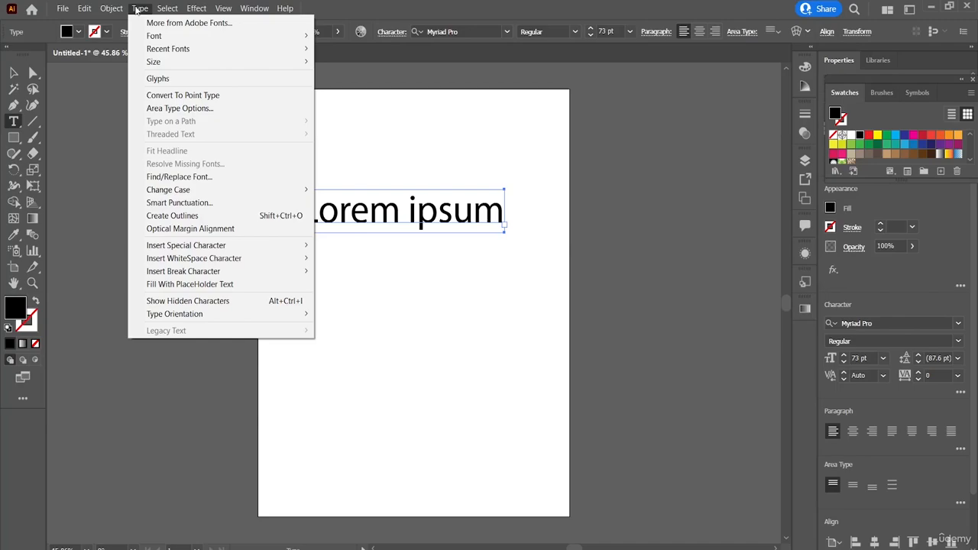
left_click(113, 192)
key("ctrl+z")
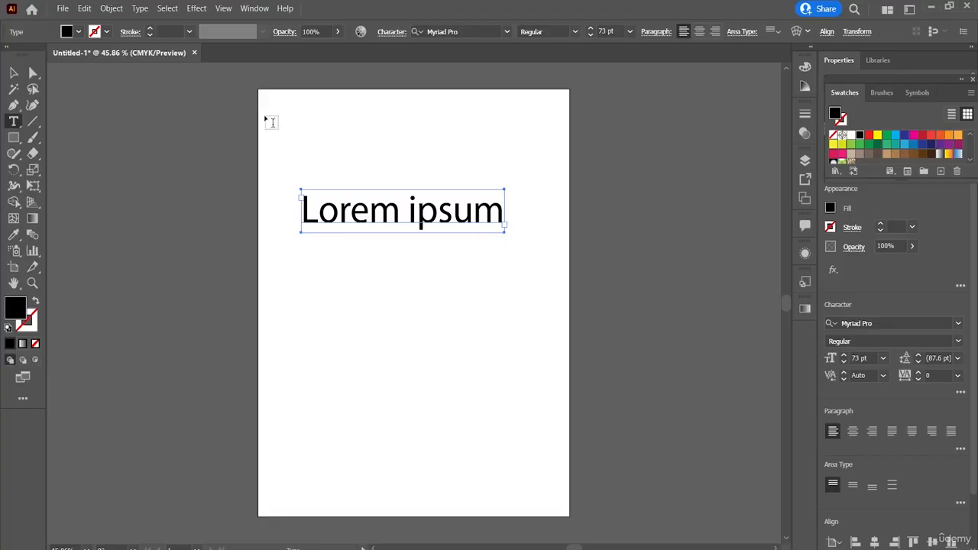
Move the text frame up near the artboard's top edge, centered horizontally, and select all its characters.
left_click(14, 72)
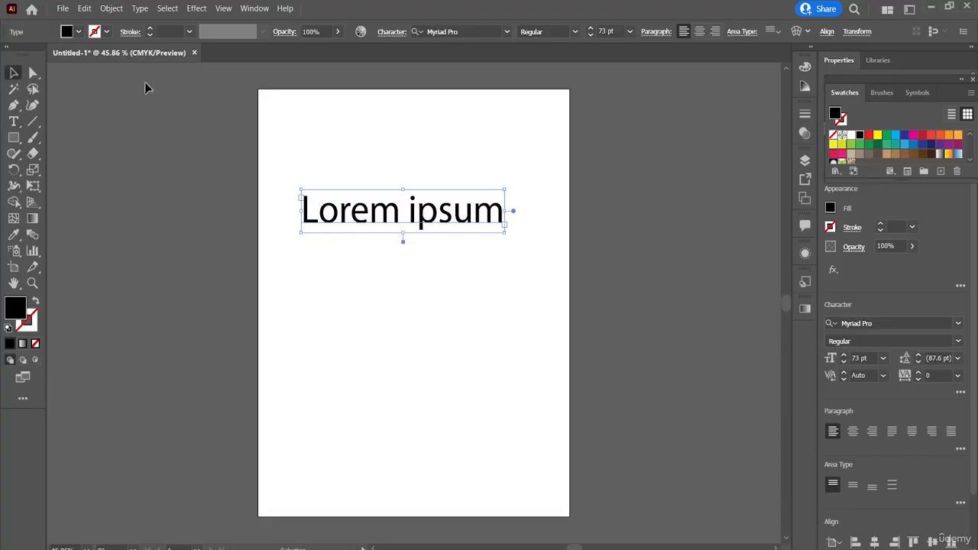
left_click(140, 11)
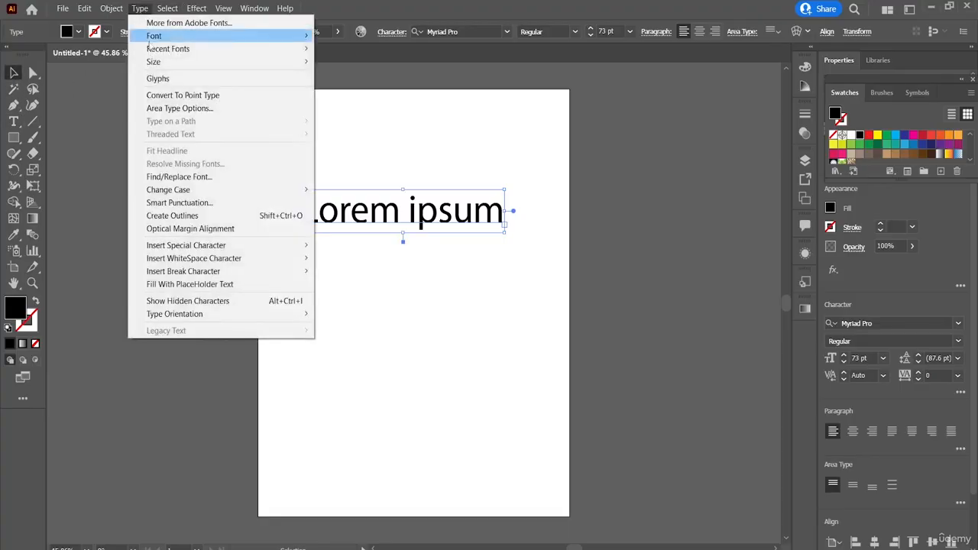
left_click_drag(409, 200, 426, 118)
double_click(425, 119)
key("ctrl+a")
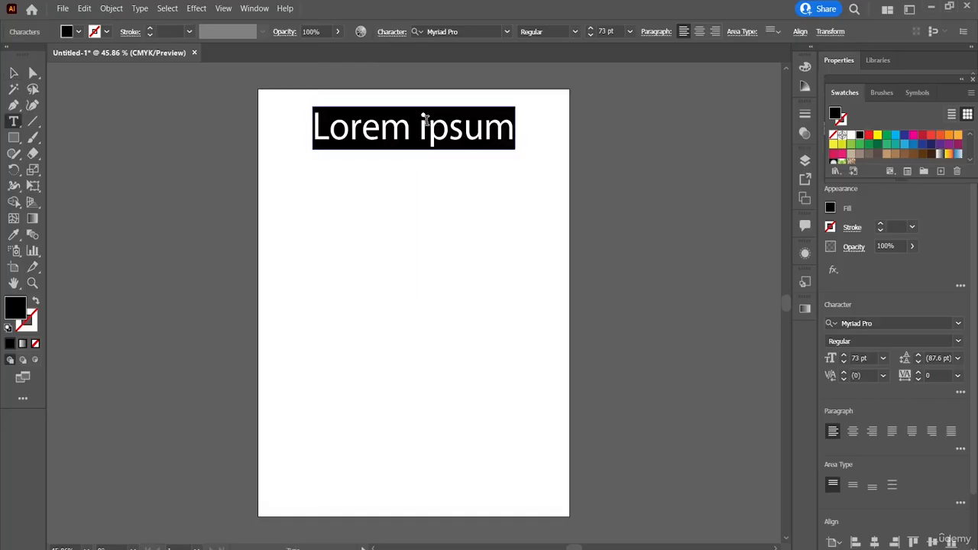
Apply Fit Headline to the selected "Lorem ipsum" text and review the remaining type commands.
left_click(142, 12)
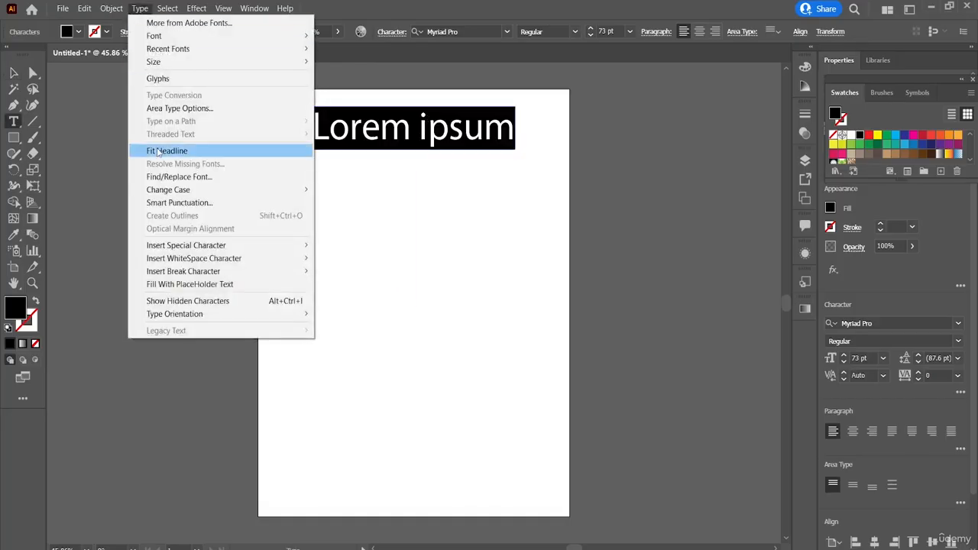
left_click(157, 151)
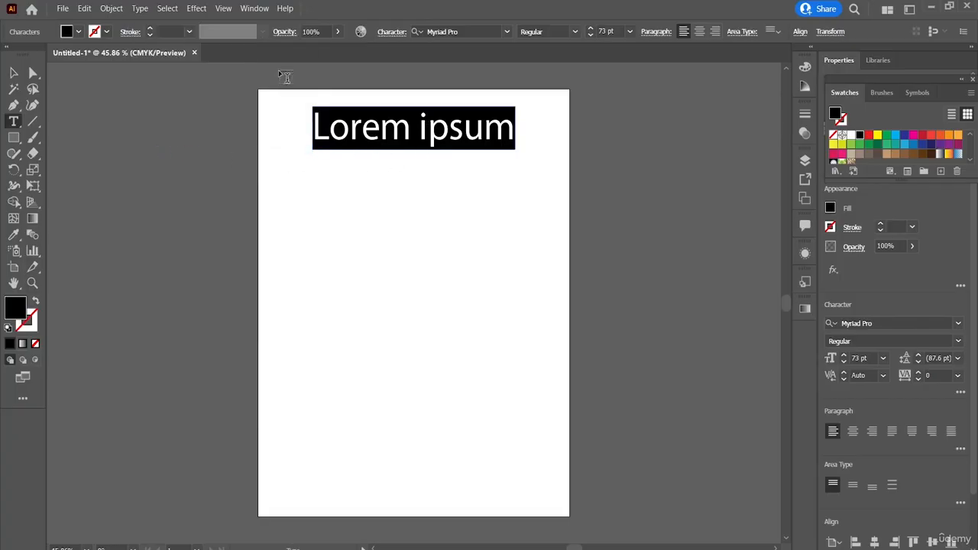
left_click(120, 9)
mouse_move(140, 8)
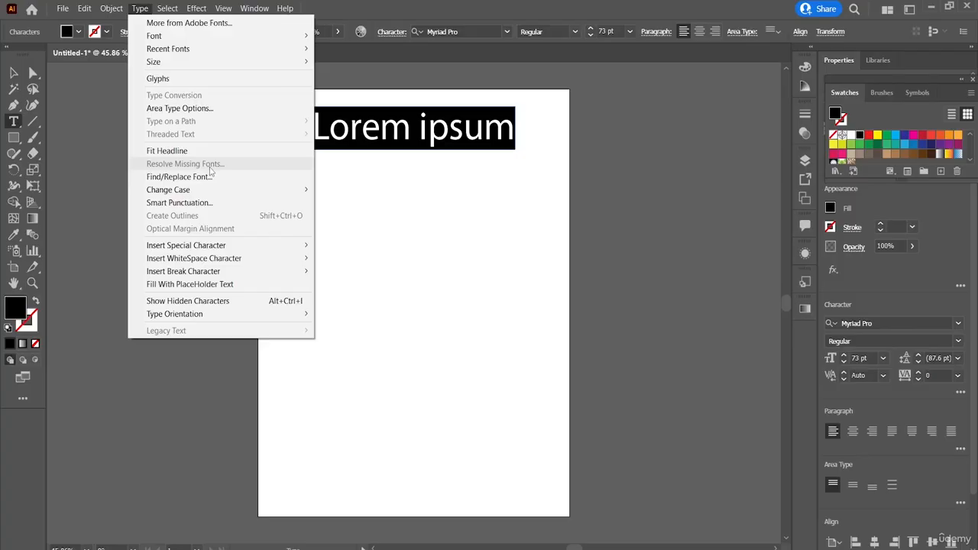
left_click(176, 362)
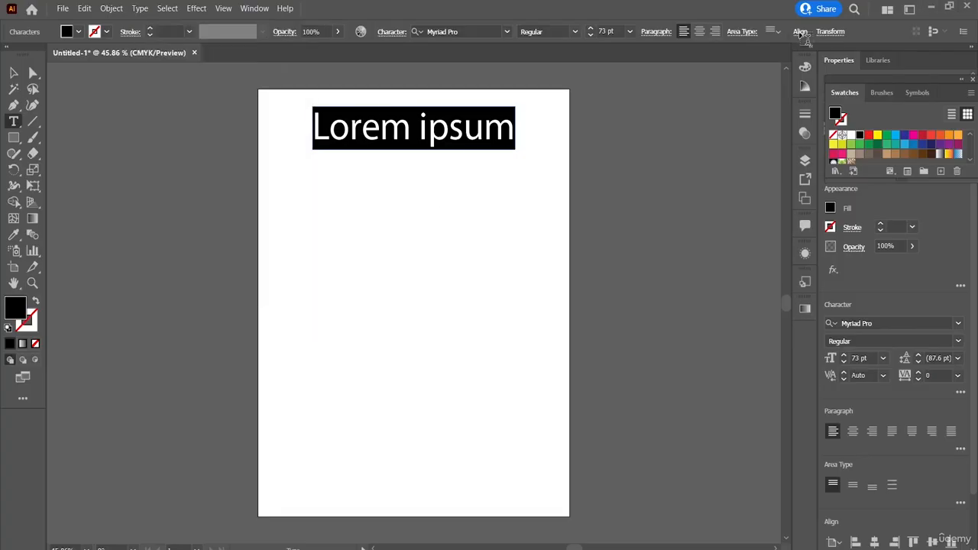
Open Find/Replace Font and find the document text set in Myriad Pro.
left_click(143, 10)
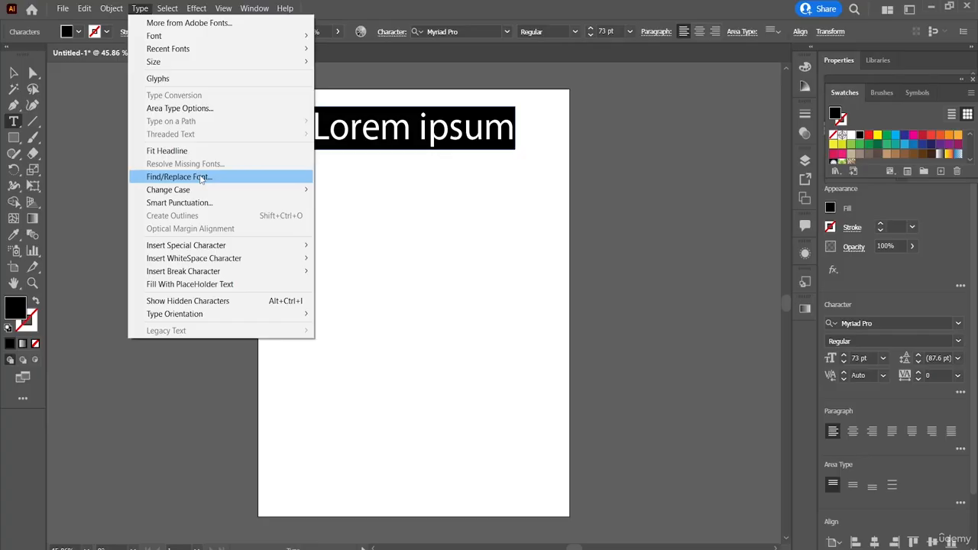
left_click(201, 178)
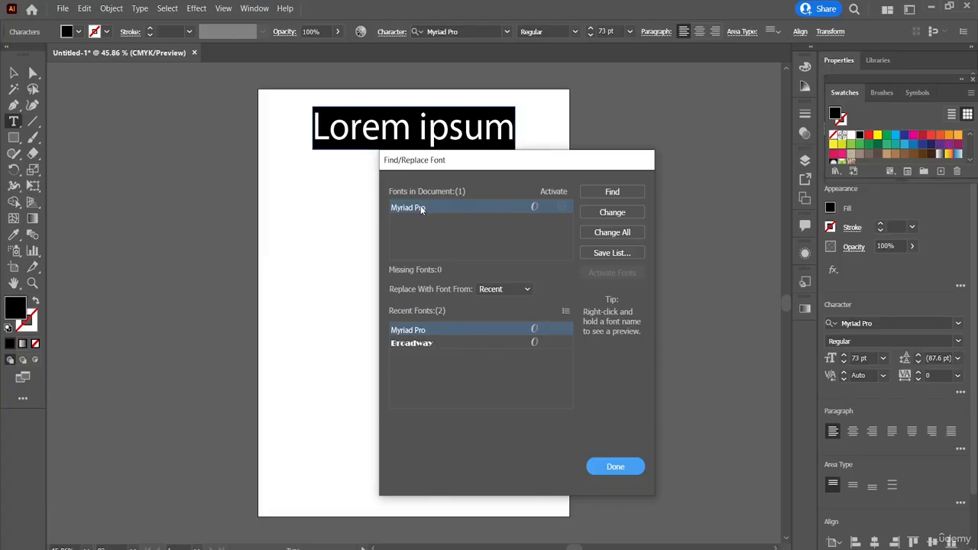
left_click(560, 208)
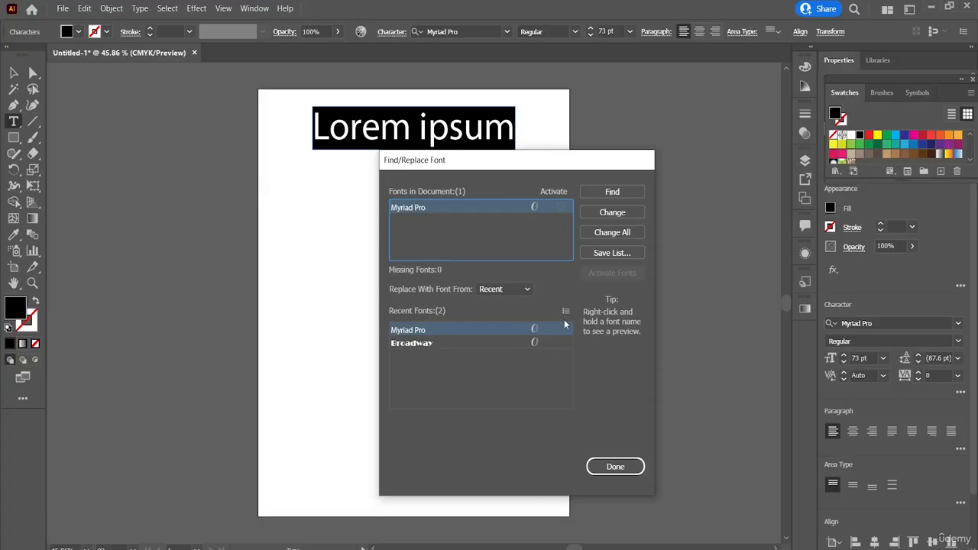
left_click(616, 192)
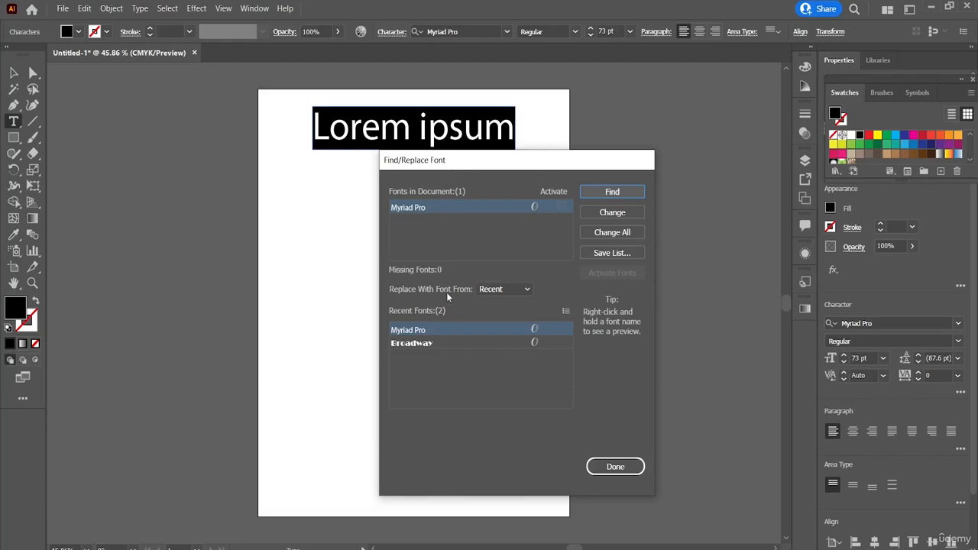
Replace every use of Myriad Pro with Century Gothic Italic from the system fonts and close Find/Replace Font.
left_click(491, 289)
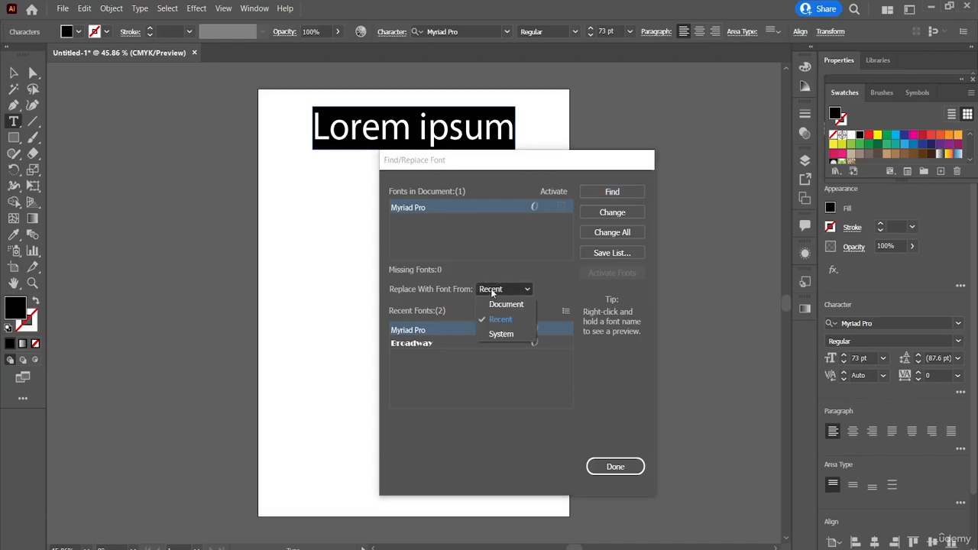
left_click(501, 336)
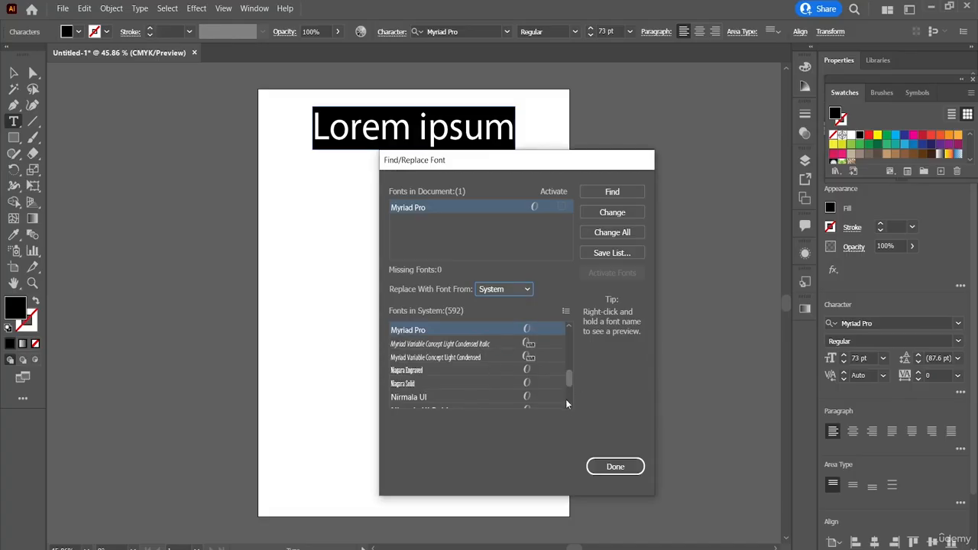
scroll(566, 404, "down", 10)
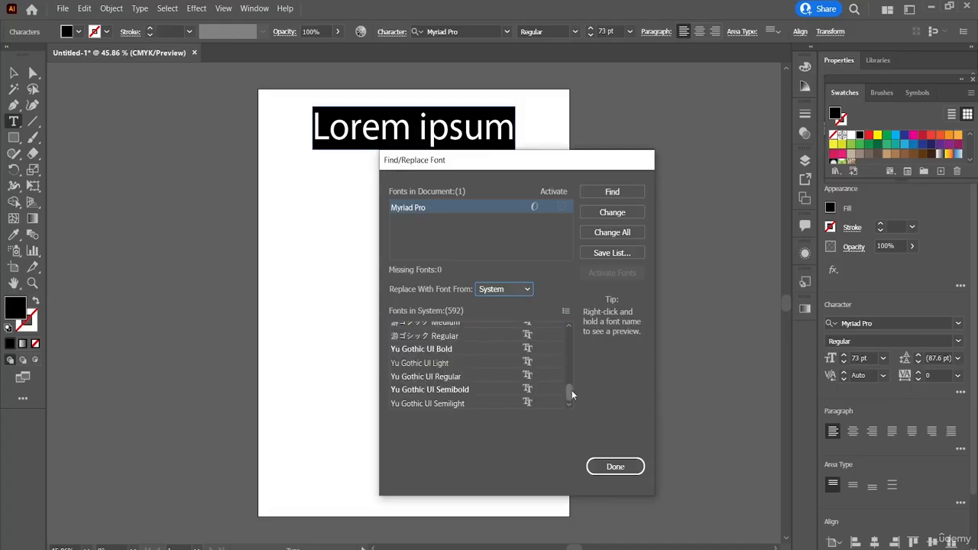
left_click_drag(571, 390, 580, 352)
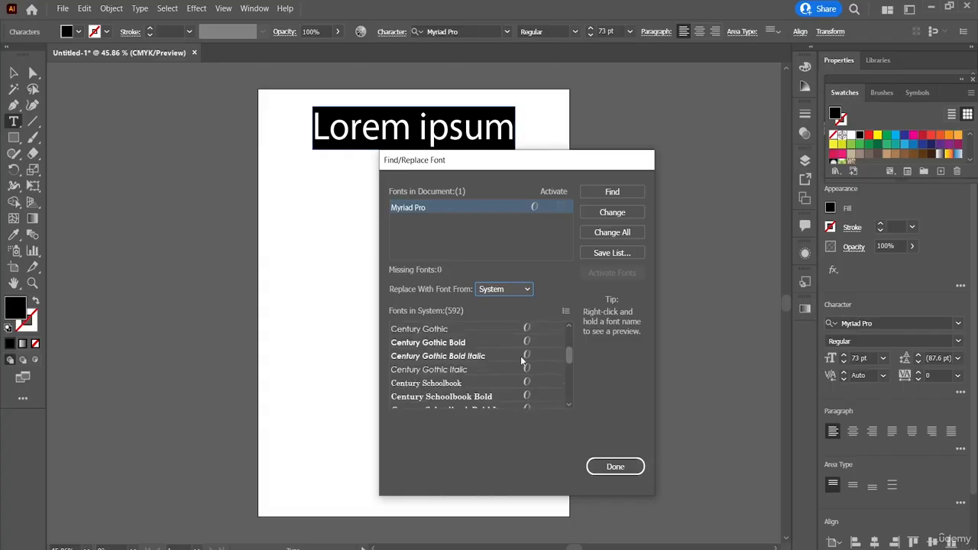
left_click(403, 371)
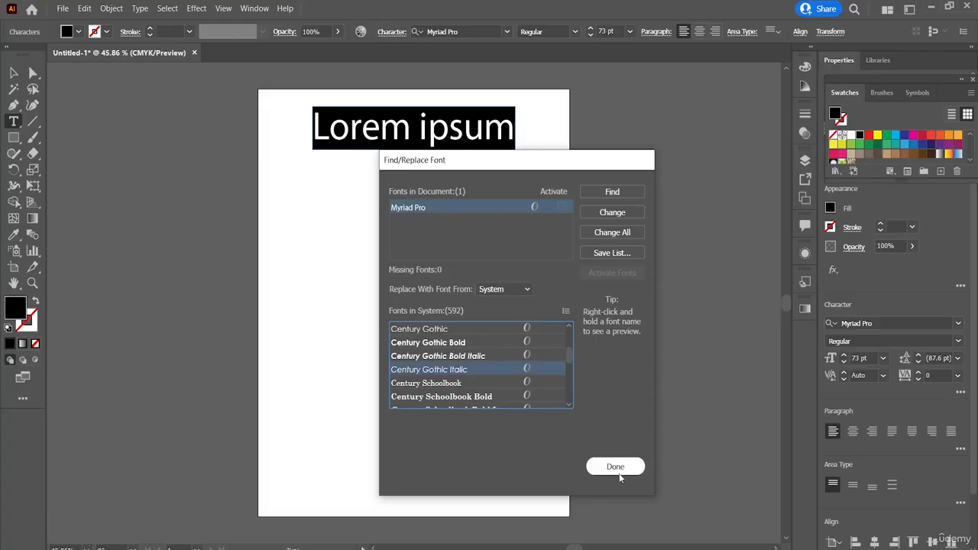
left_click(613, 192)
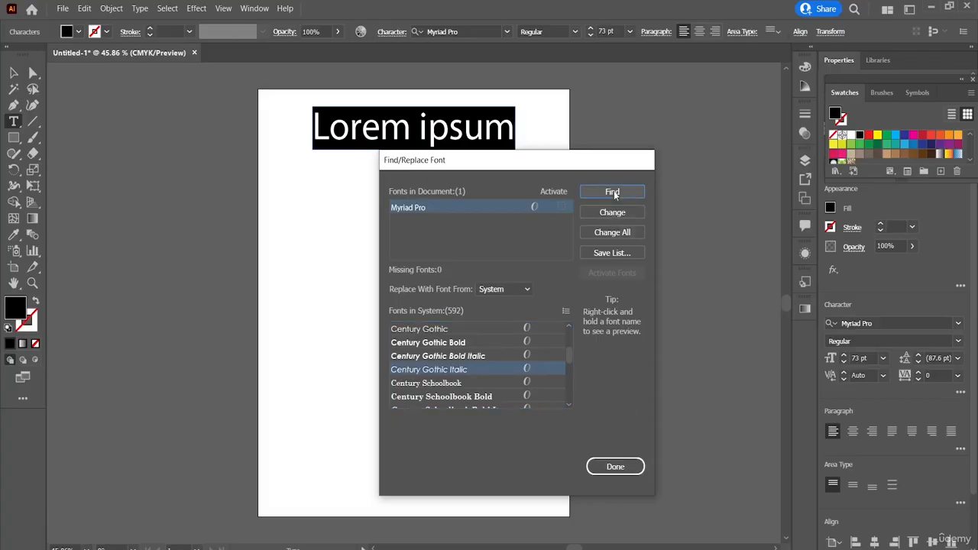
left_click(621, 234)
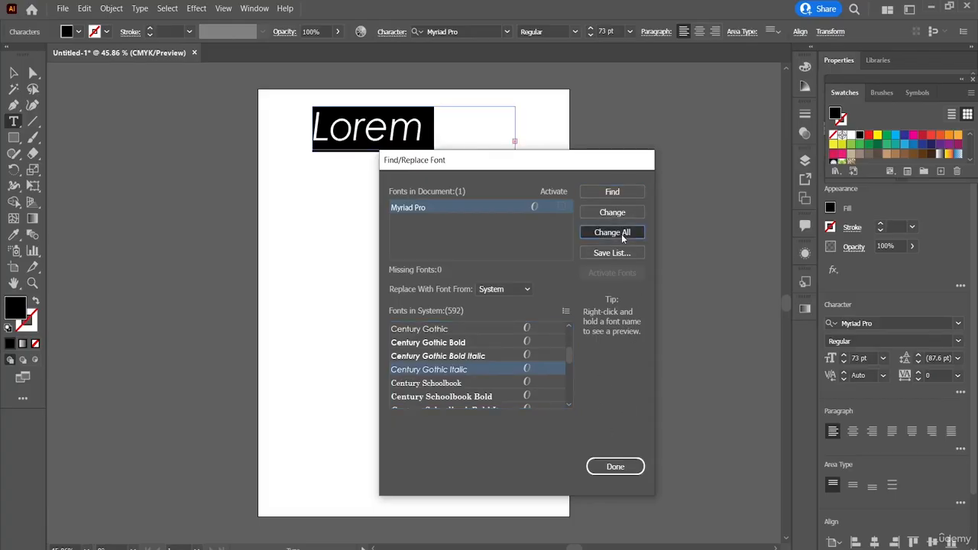
left_click(617, 468)
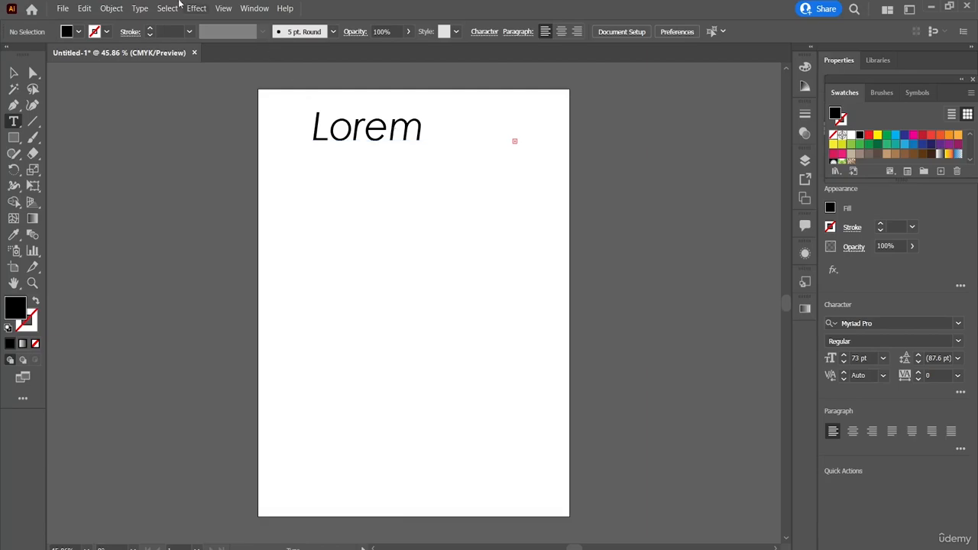
left_click(139, 8)
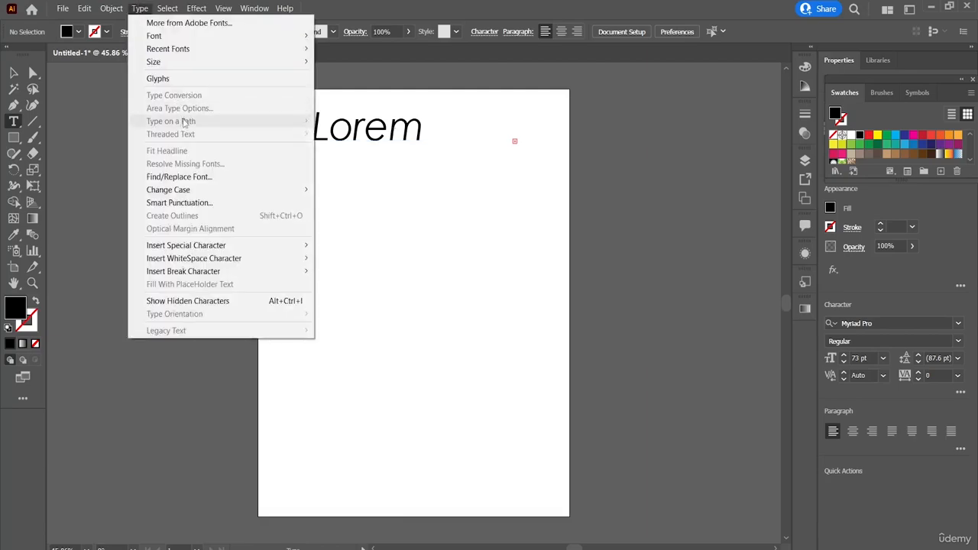
mouse_move(182, 194)
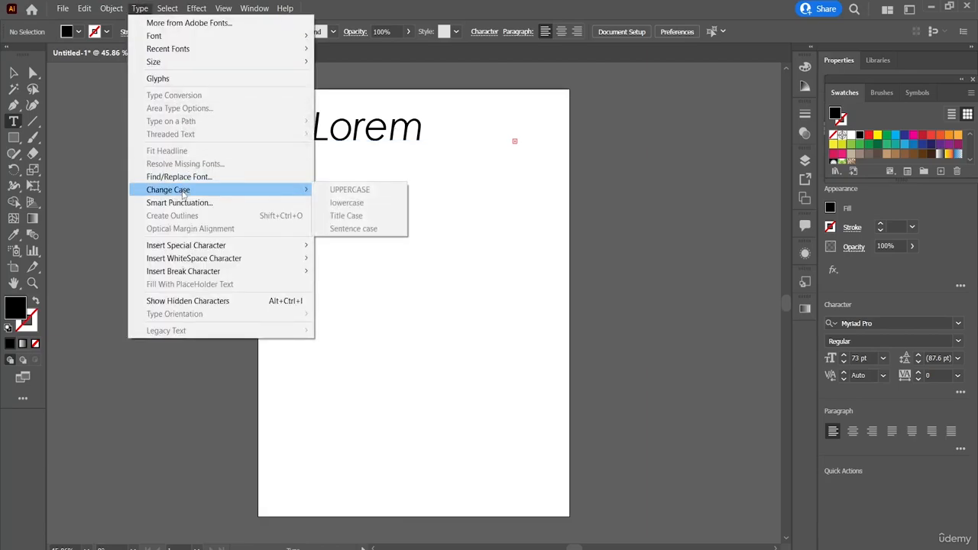
left_click(523, 212)
key("ctrl+z")
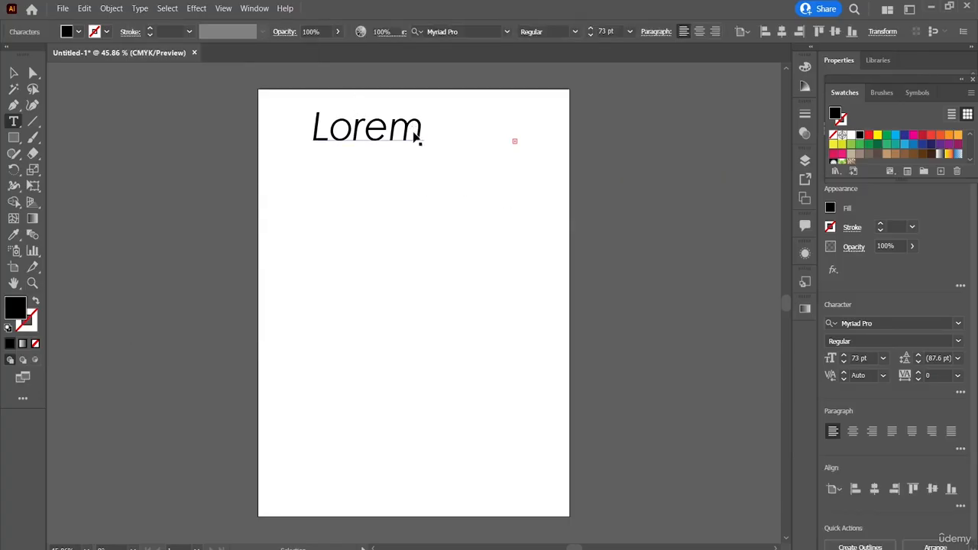
Select the text in the frame and try changing its case to UPPERCASE and to lowercase.
double_click(399, 128)
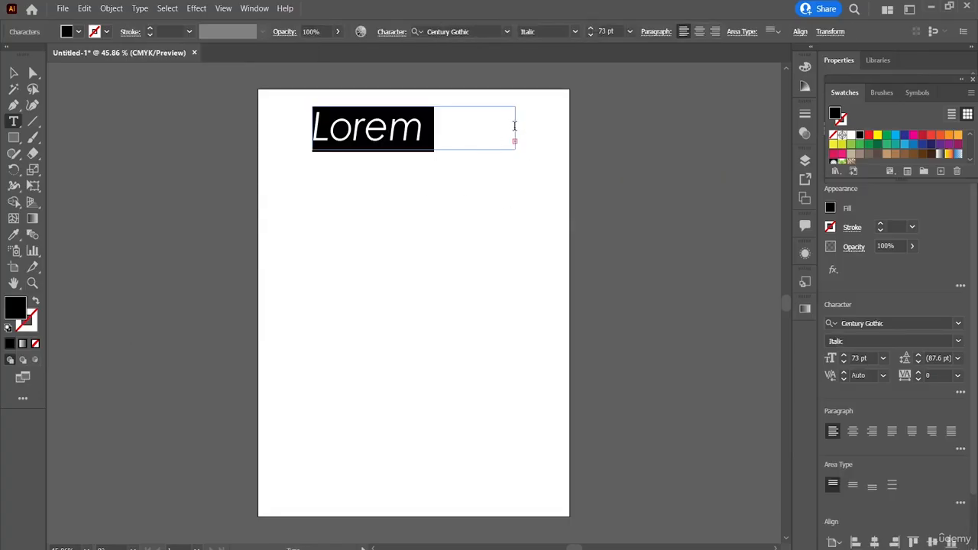
left_click(140, 9)
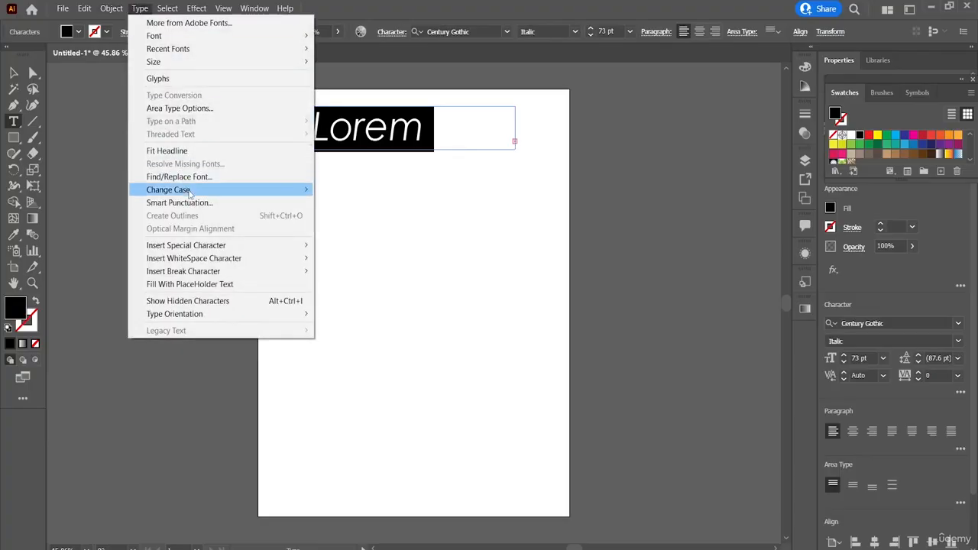
mouse_move(189, 194)
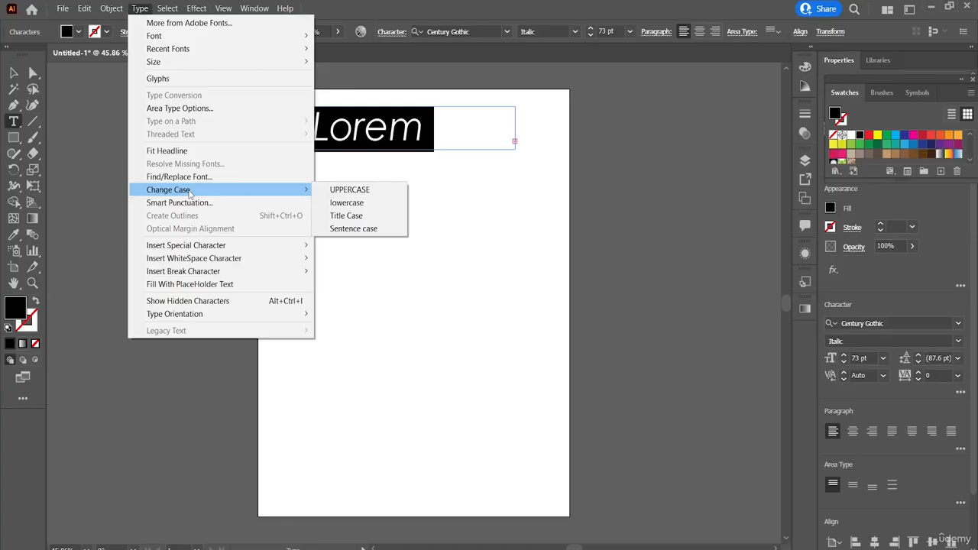
left_click(361, 191)
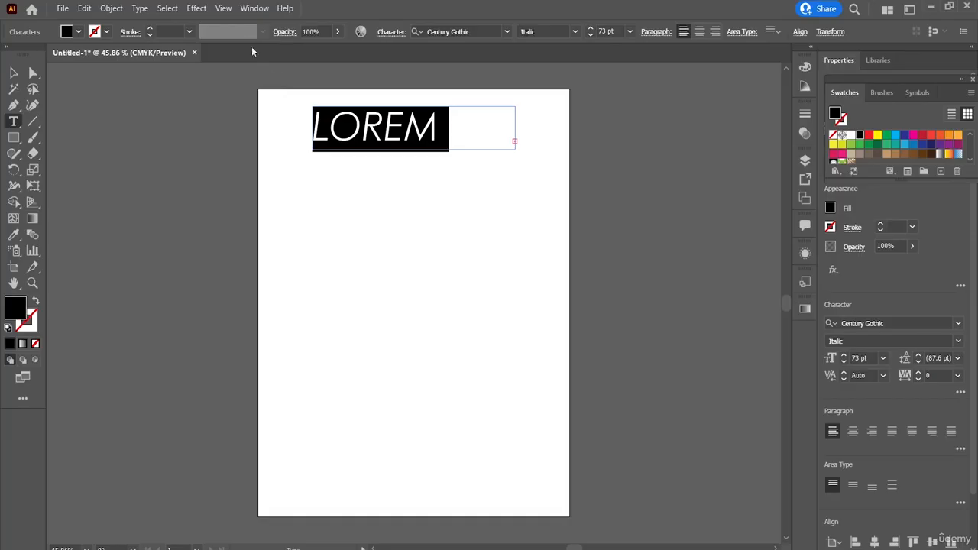
left_click(166, 8)
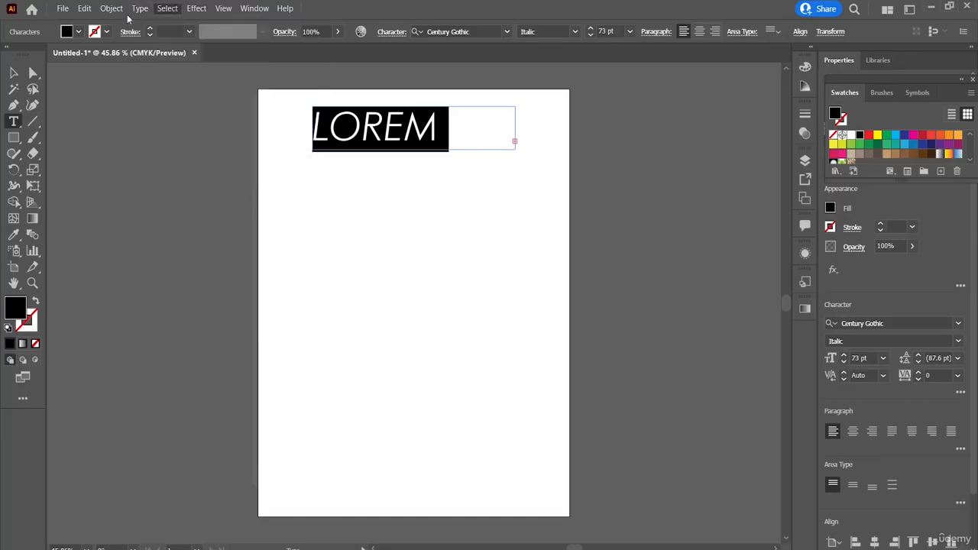
left_click(140, 8)
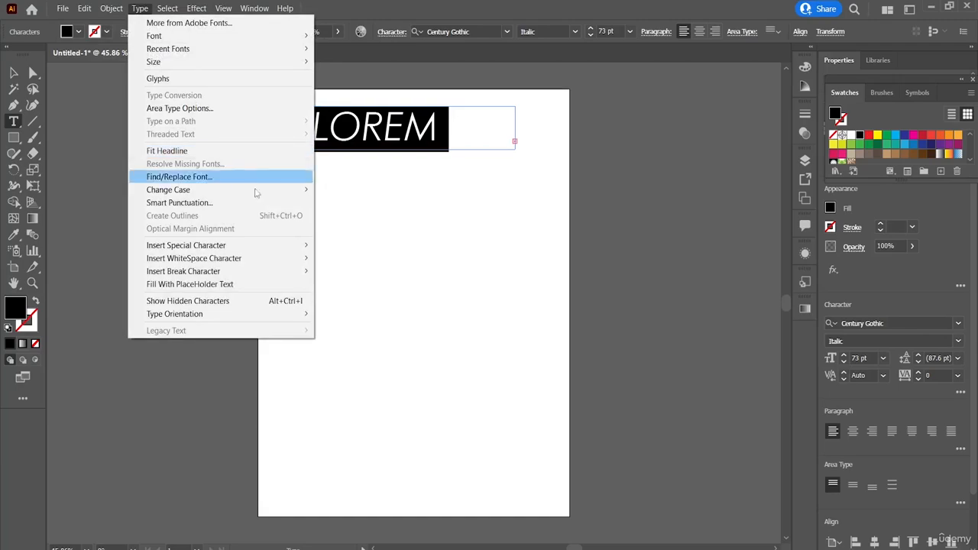
mouse_move(290, 191)
left_click(348, 204)
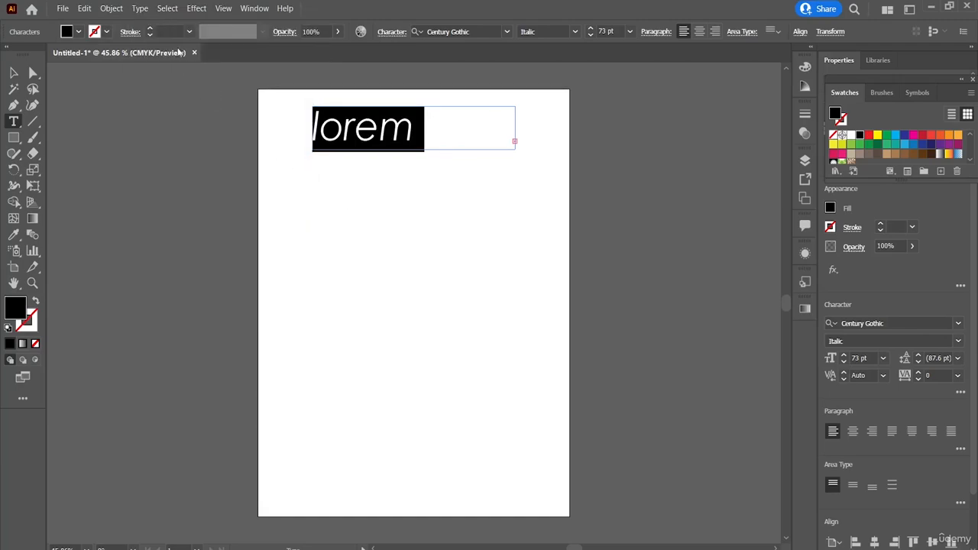
Change the selected text to Title Case and finally to Sentence case.
left_click(142, 10)
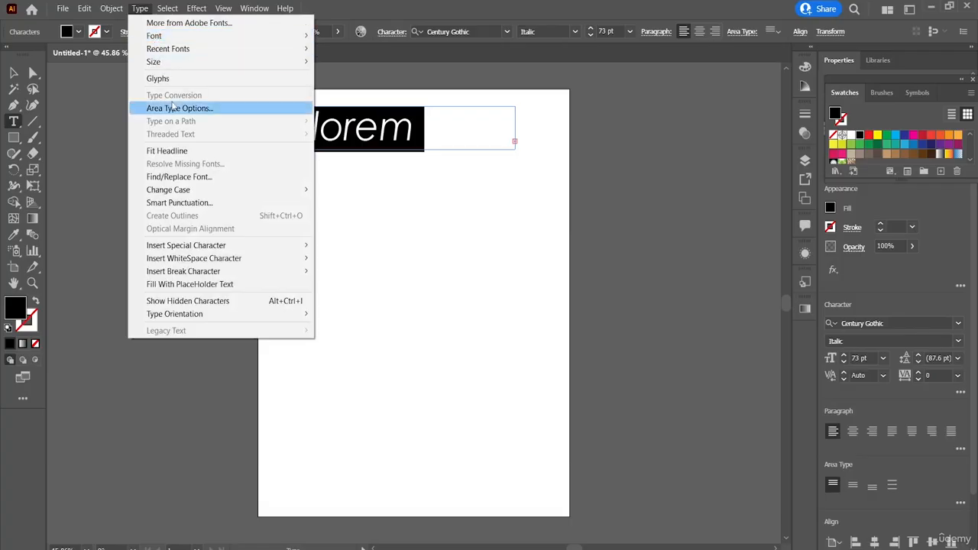
mouse_move(252, 189)
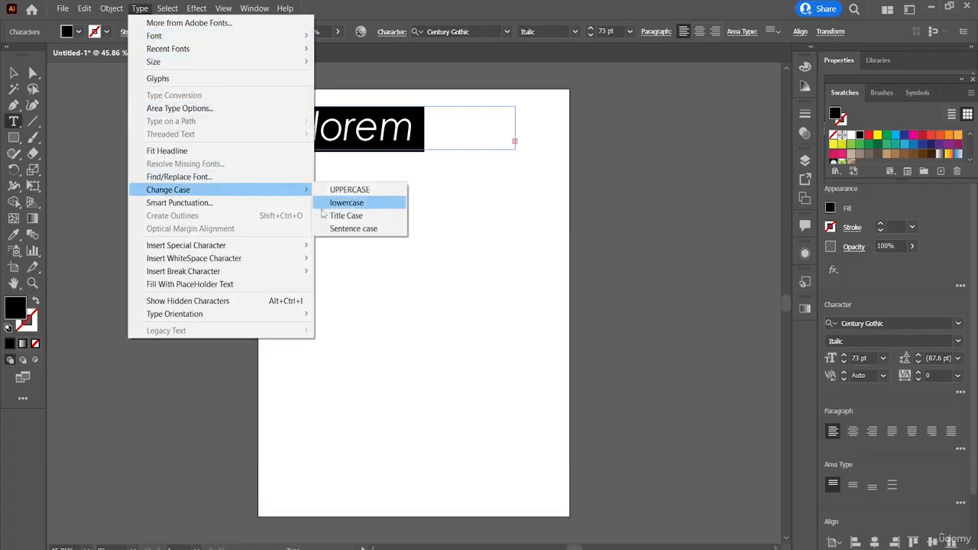
left_click(342, 216)
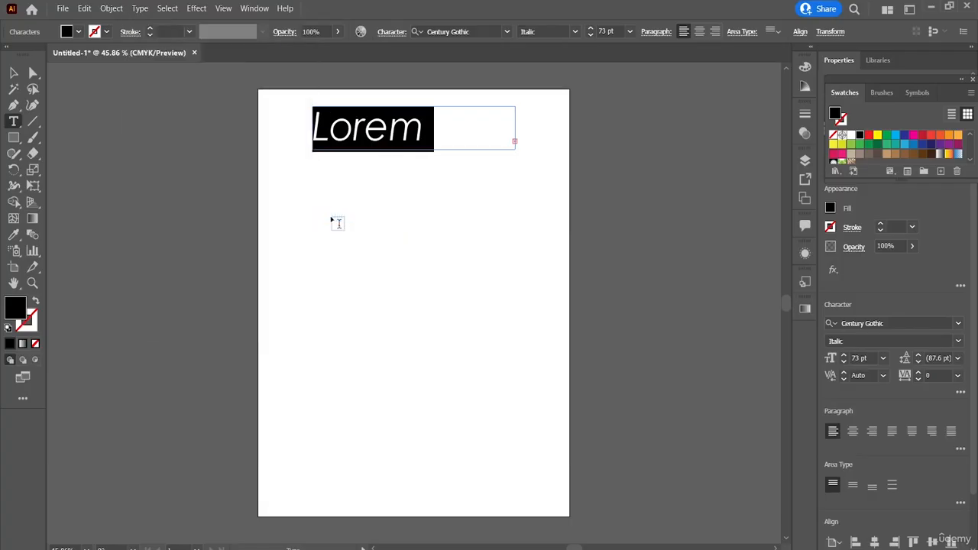
left_click(140, 8)
mouse_move(269, 188)
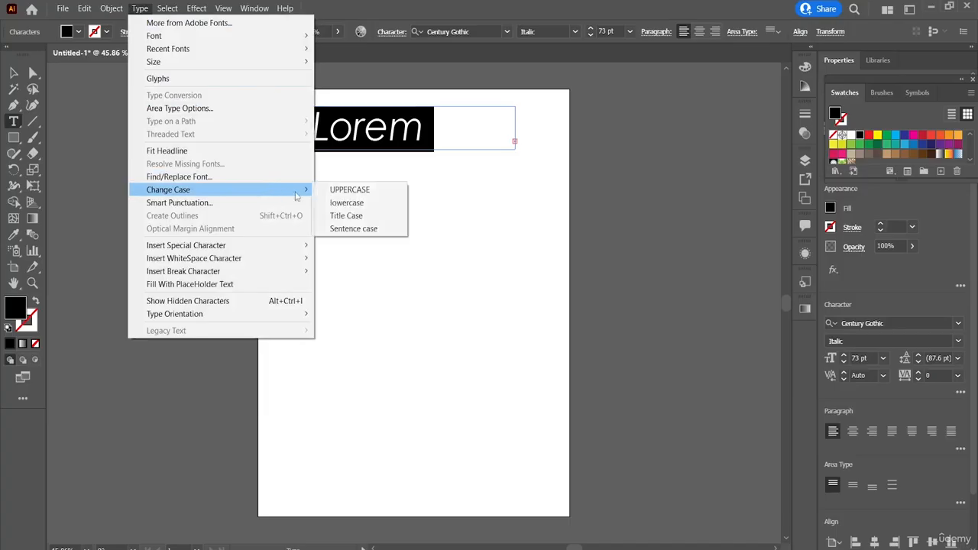
left_click(342, 229)
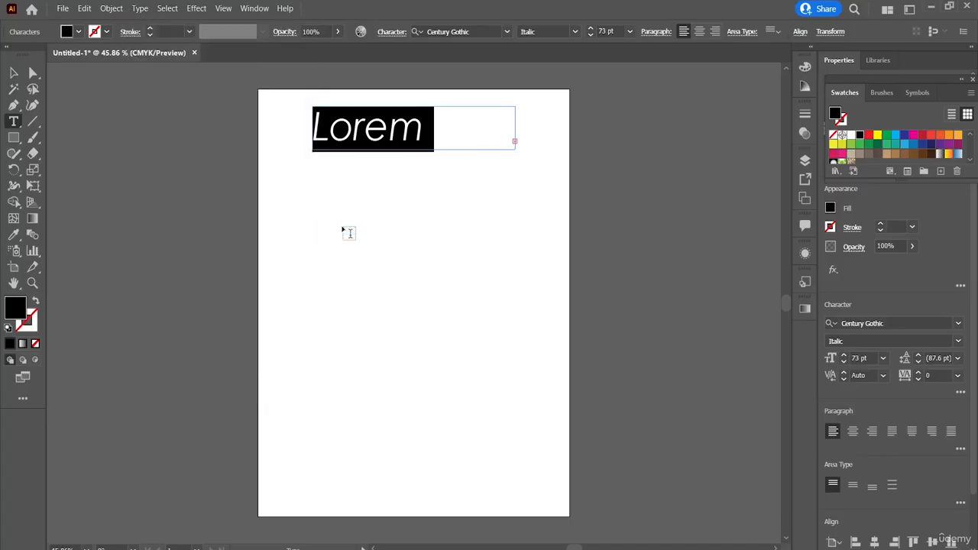
Examine the Smart Punctuation replacement options for the selected text and cancel without applying them.
left_click(141, 8)
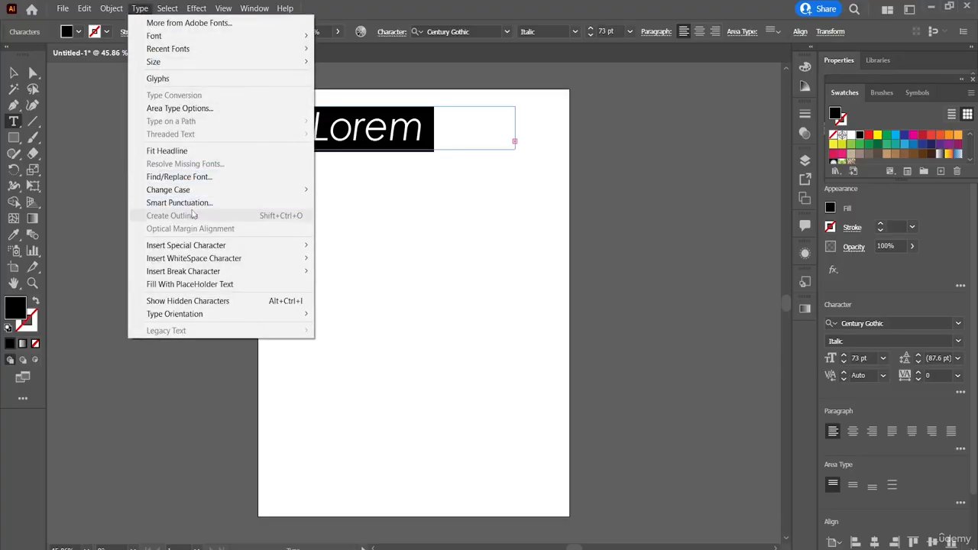
left_click(191, 202)
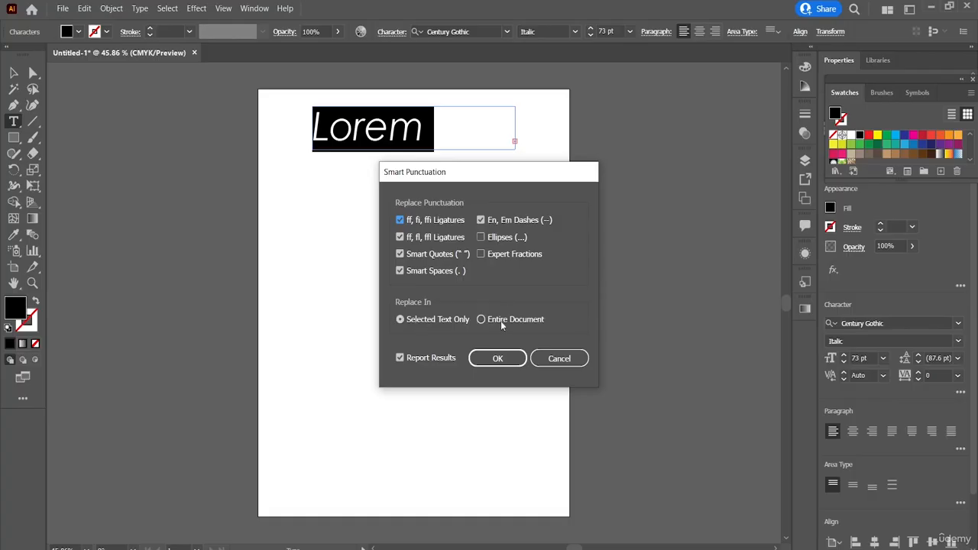
left_click(563, 358)
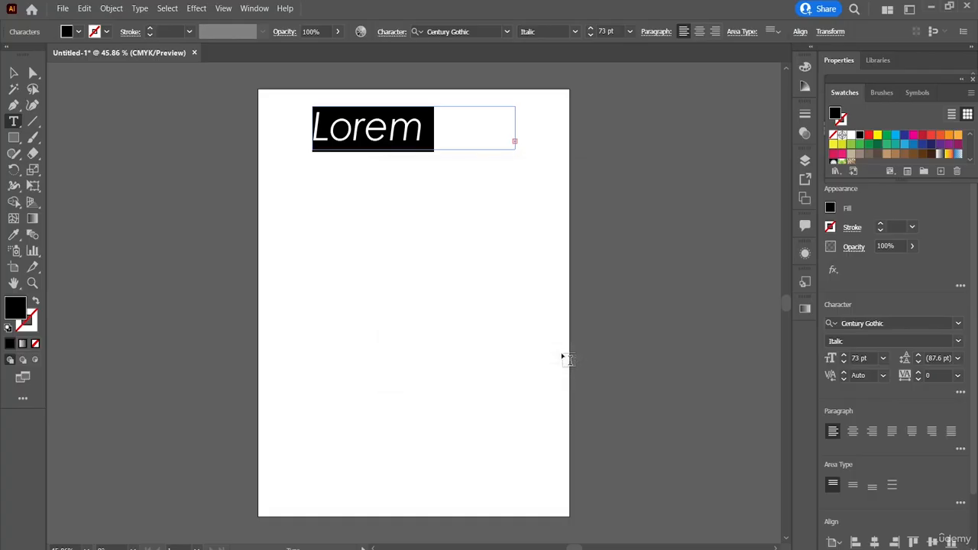
Leave text editing and select the Lorem text frame as a whole object.
left_click(138, 7)
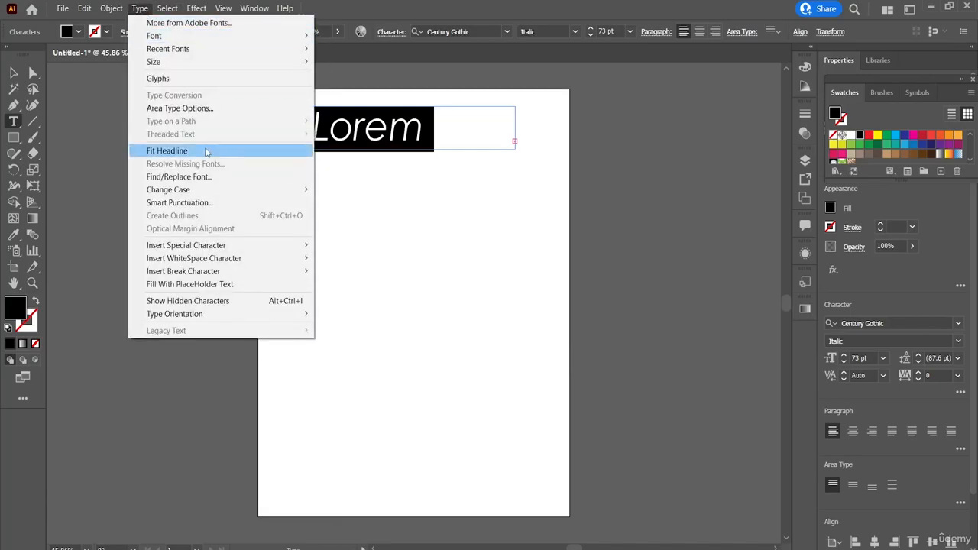
left_click(470, 239)
key("Escape")
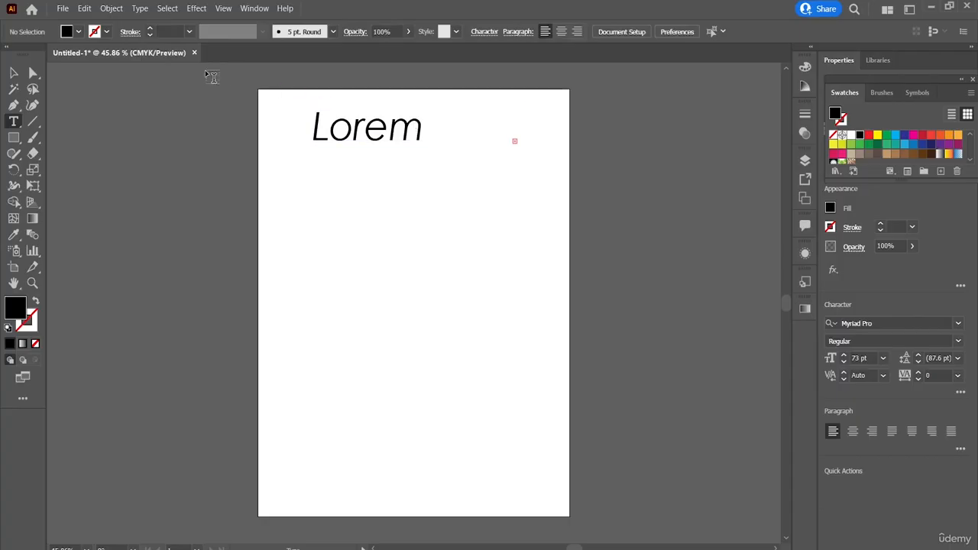
left_click(15, 73)
left_click(337, 146)
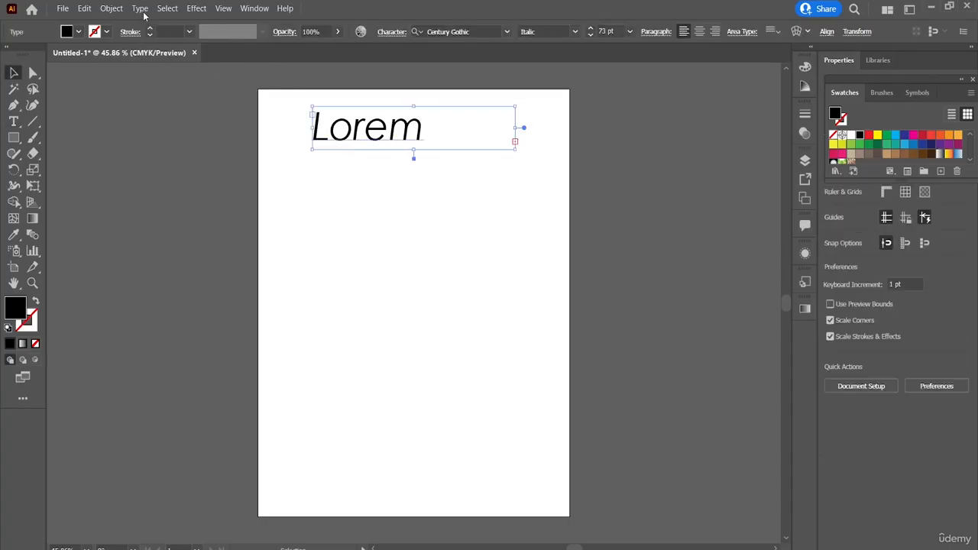
Convert the selected Lorem text frame to outlines, stretch the outlined word taller and deselect it.
left_click(142, 8)
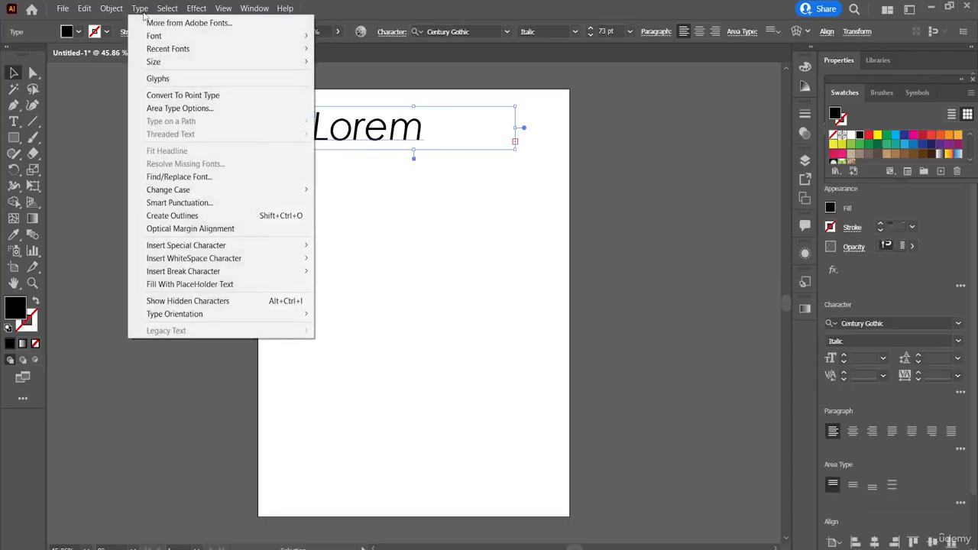
left_click(226, 216)
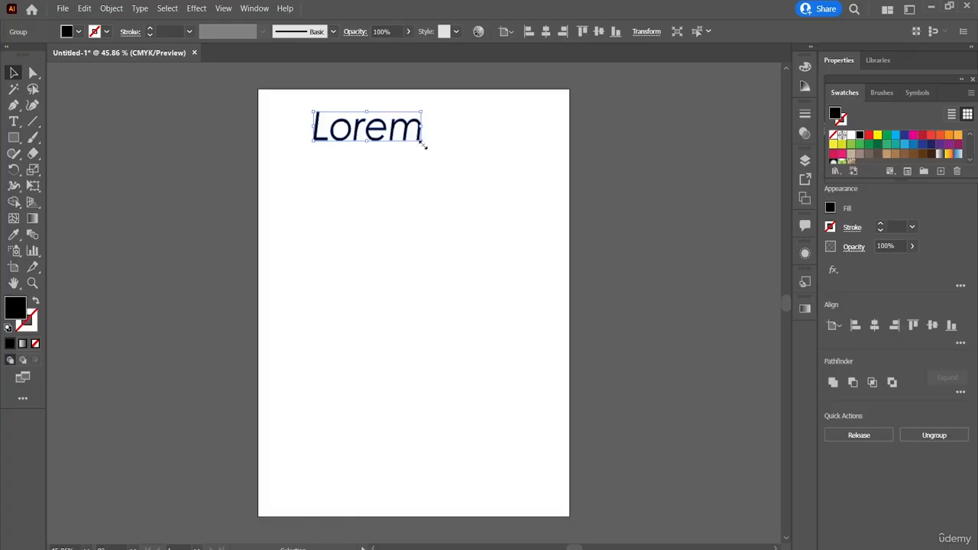
left_click_drag(421, 143, 418, 164)
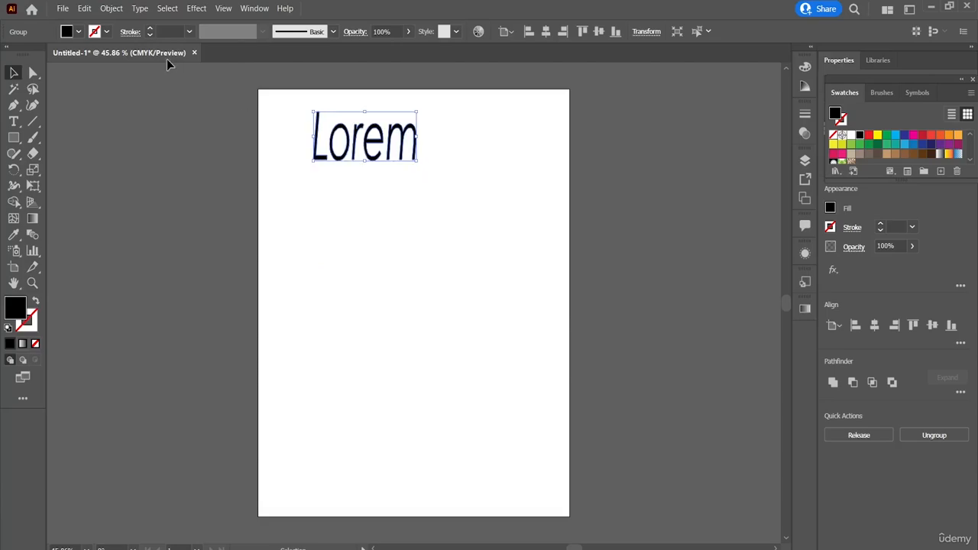
left_click(138, 9)
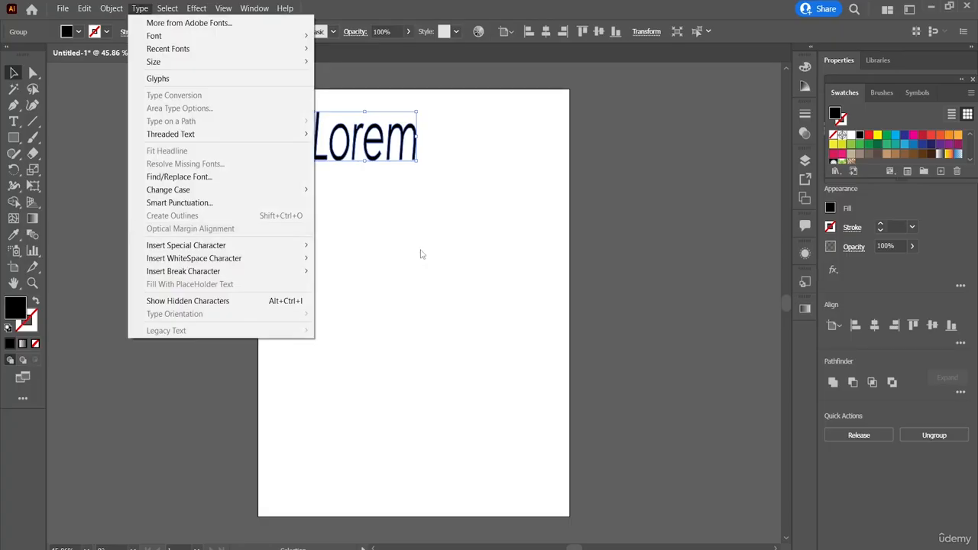
left_click(544, 318)
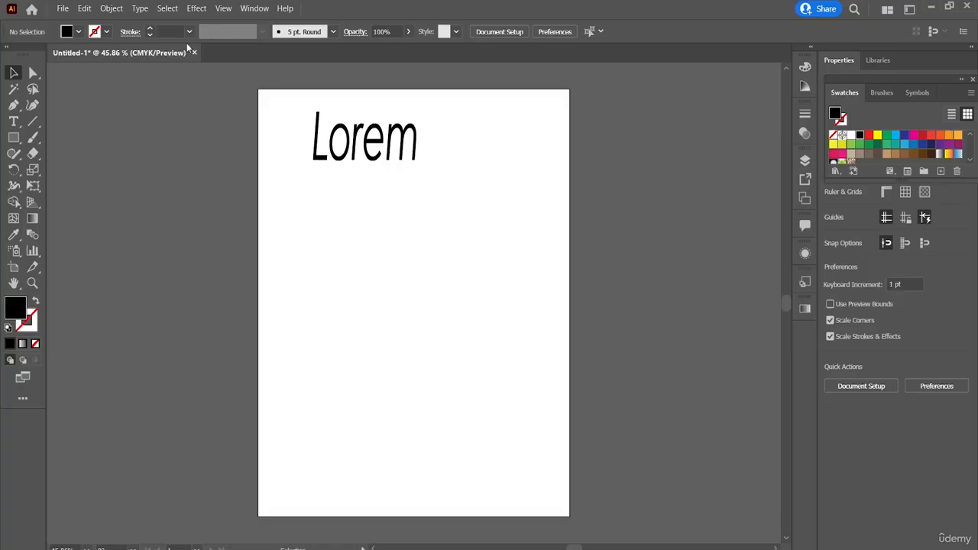
Undo the scaling and the outline conversion of the word Lorem.
left_click(87, 7)
left_click(97, 21)
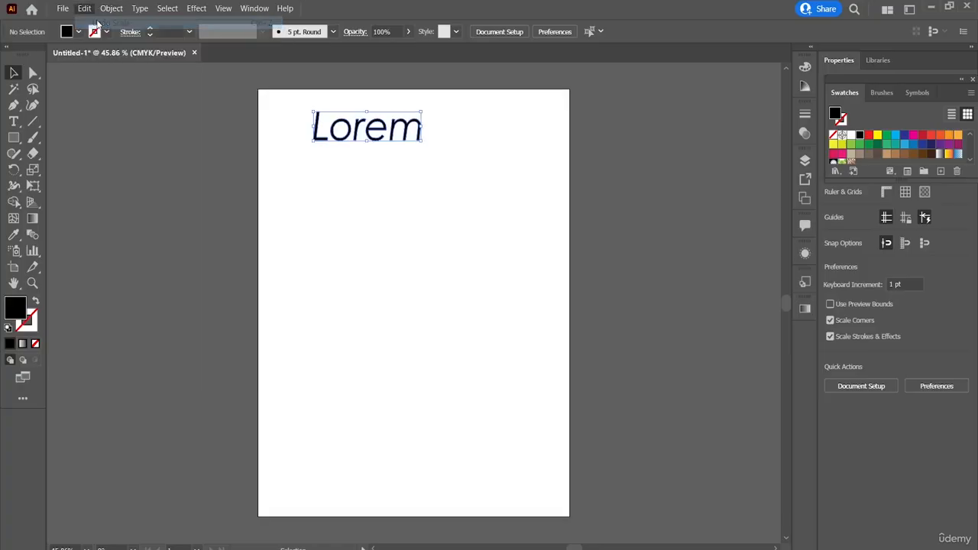
left_click(87, 8)
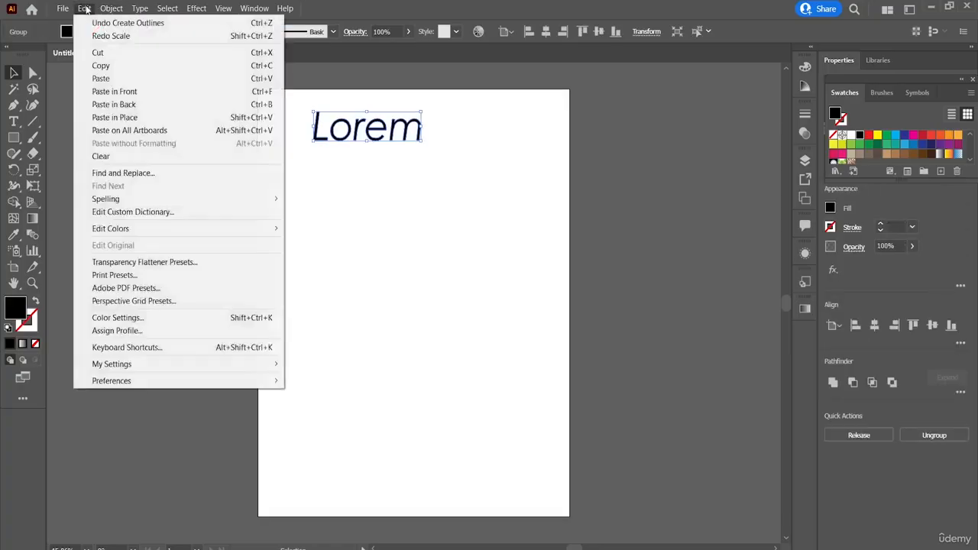
left_click(102, 23)
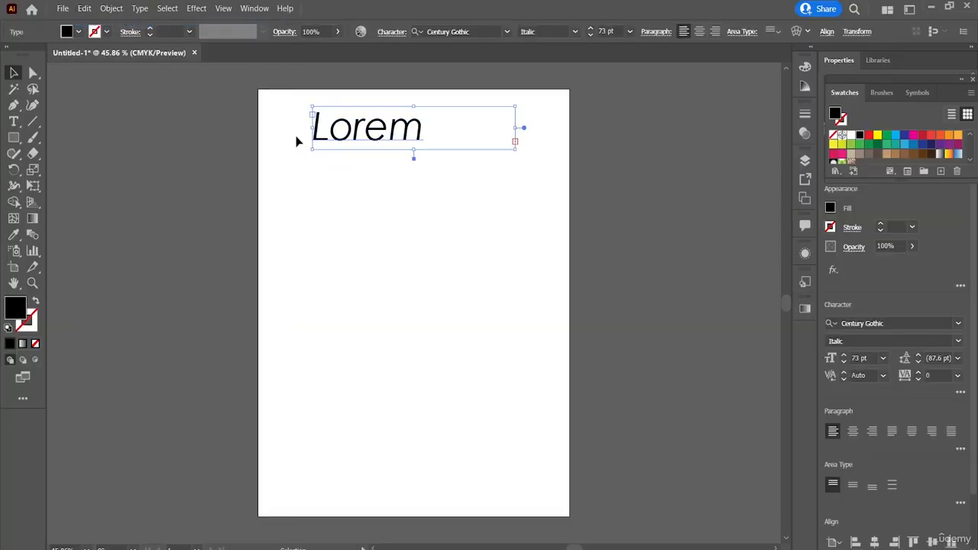
Turn on Optical Margin Alignment for the Lorem text frame.
left_click(140, 8)
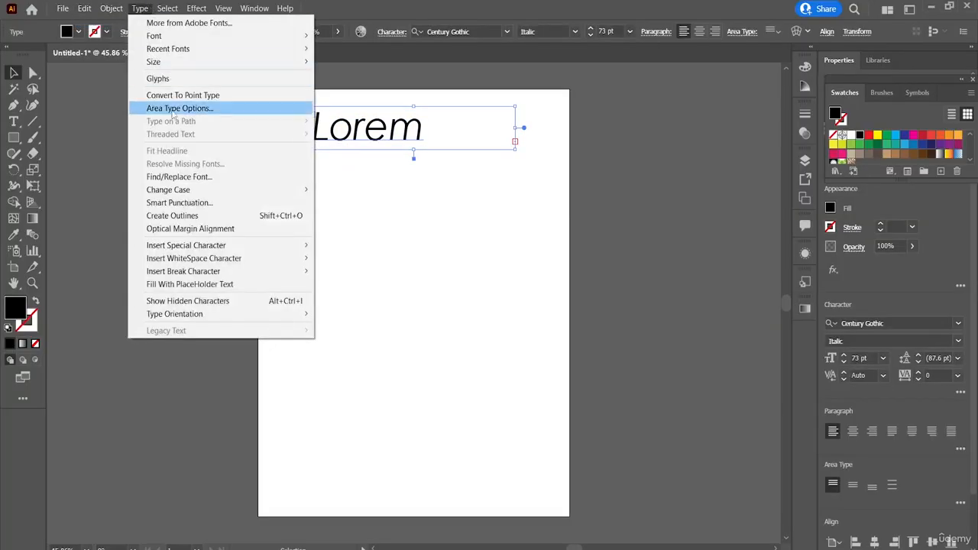
left_click(204, 228)
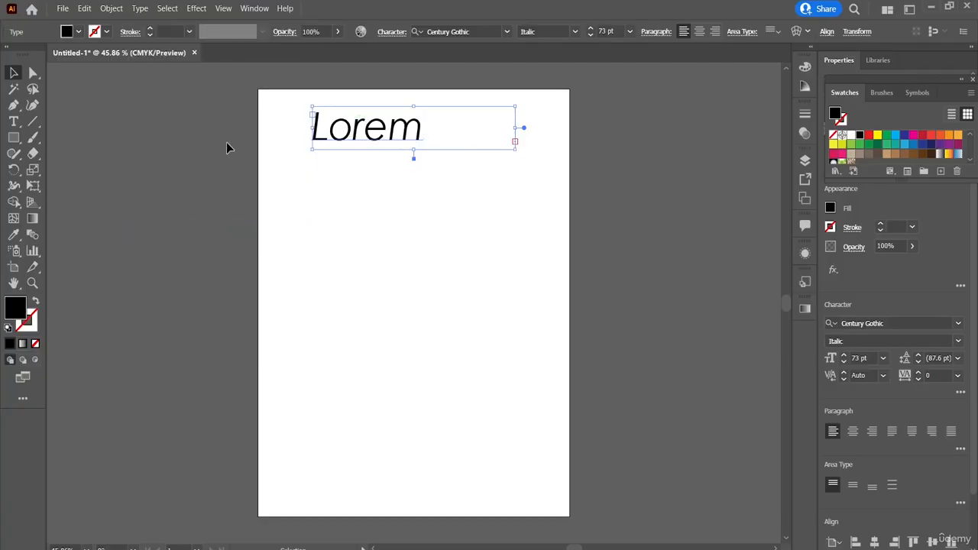
Examine the special character categories for symbols, hyphens and dashes, and quotation marks, and deselect the text frame.
left_click(138, 8)
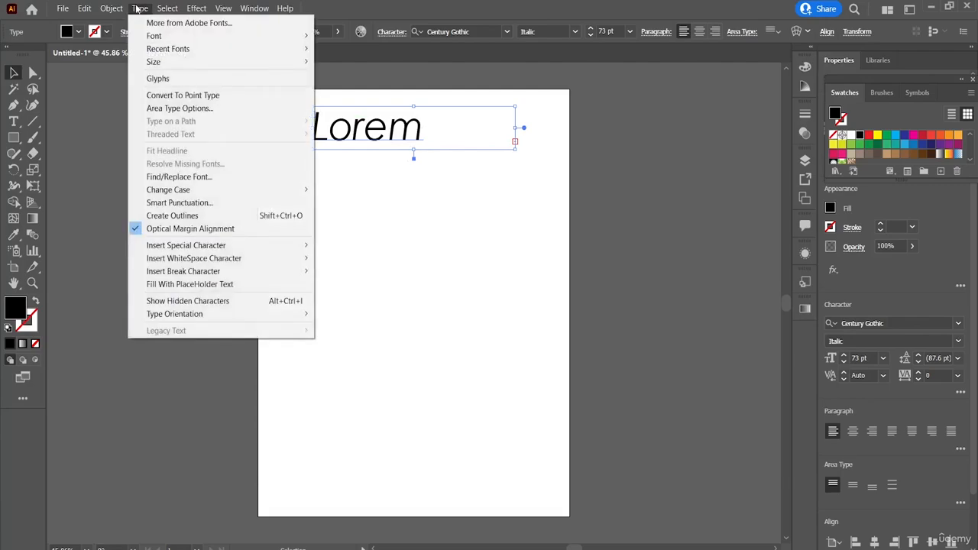
mouse_move(226, 249)
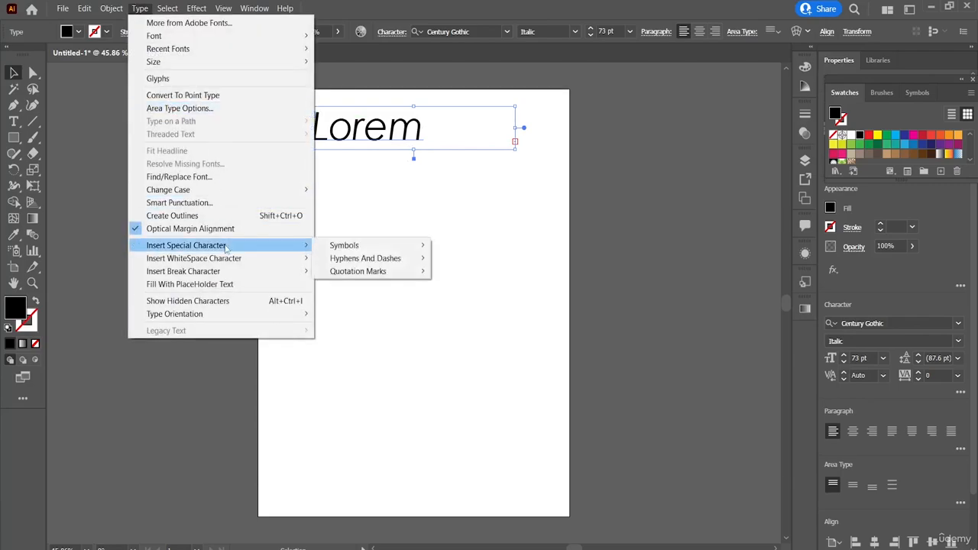
mouse_move(328, 246)
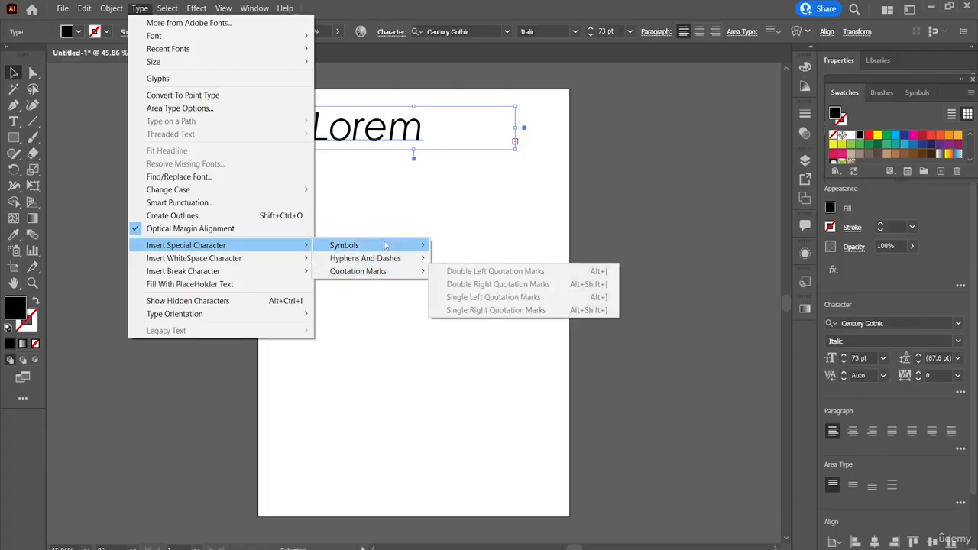
mouse_move(385, 245)
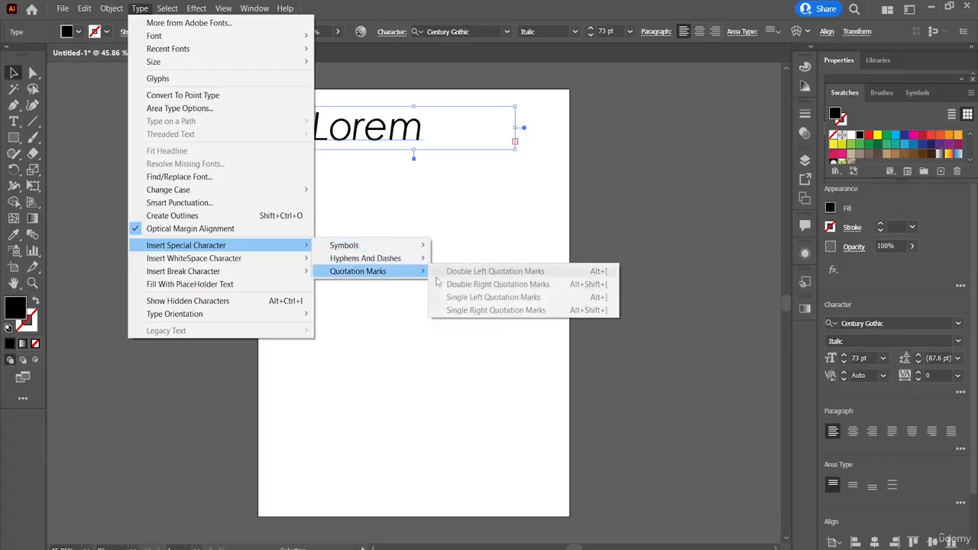
left_click(418, 175)
left_click(418, 175)
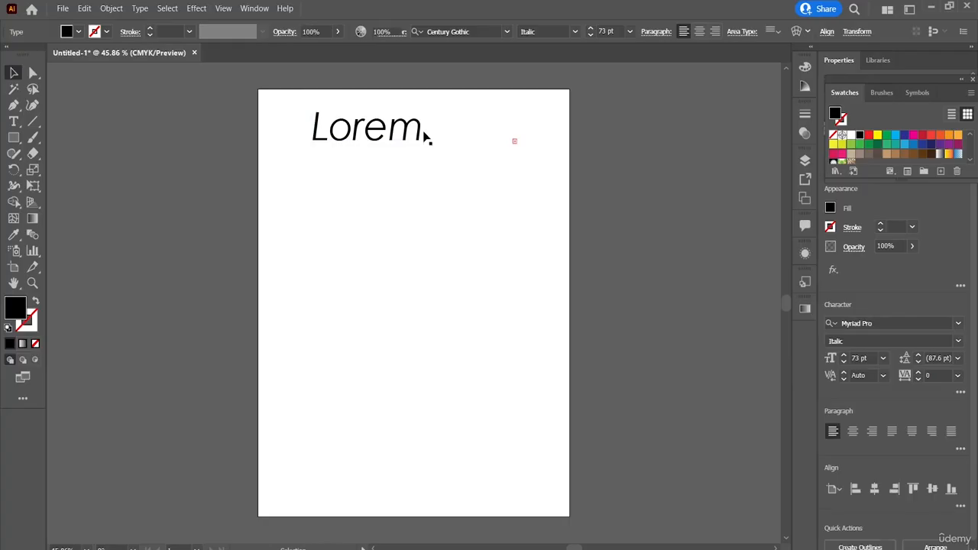
Select the word Lorem in the text frame and replace it with a copyright symbol.
key("t")
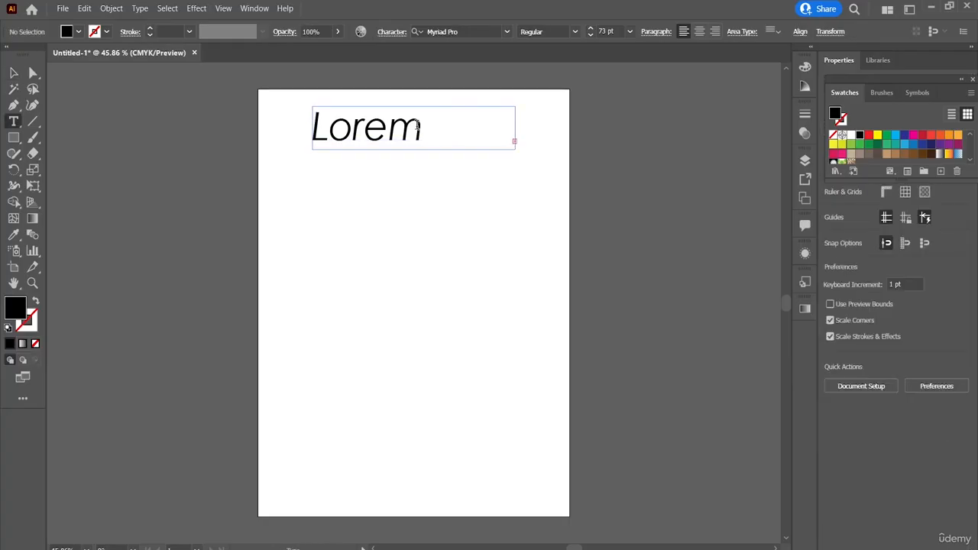
double_click(418, 126)
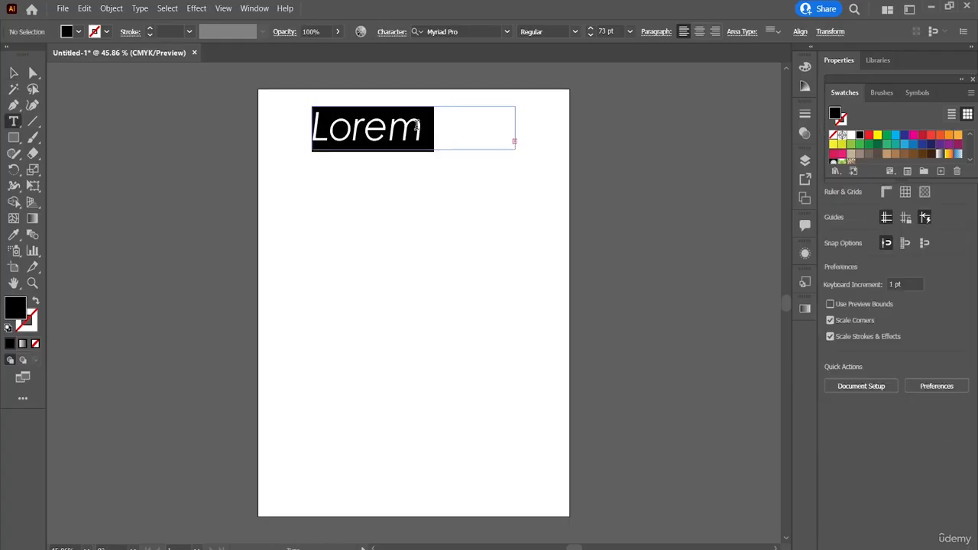
left_click(140, 9)
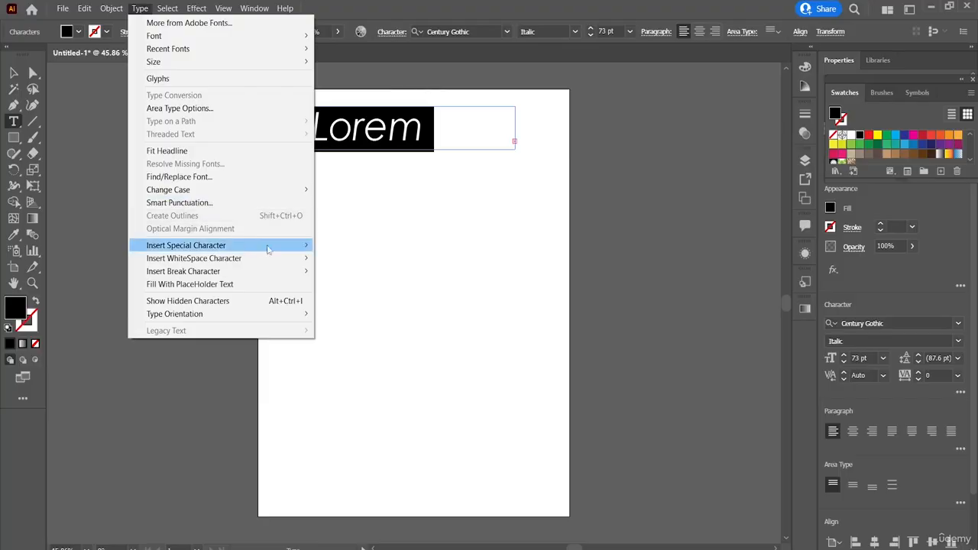
mouse_move(283, 247)
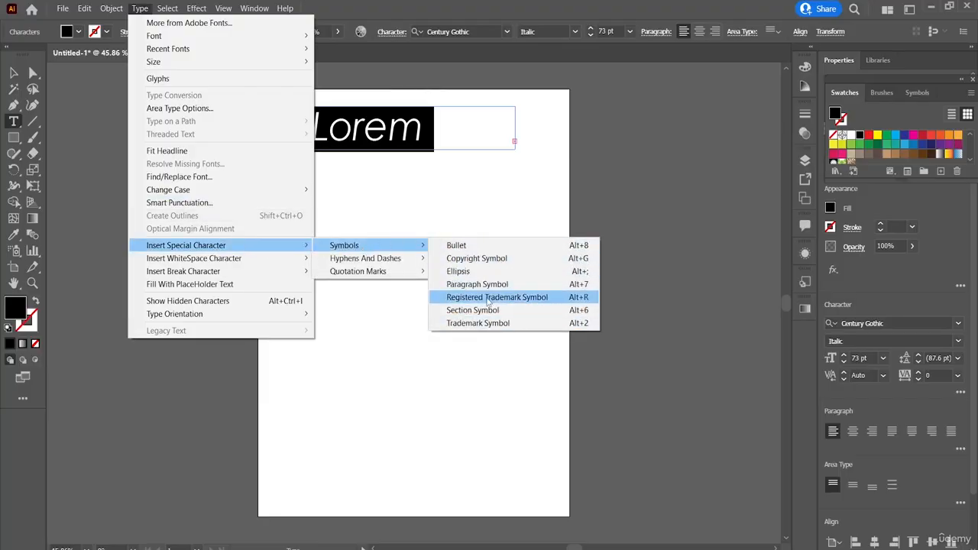
left_click(486, 261)
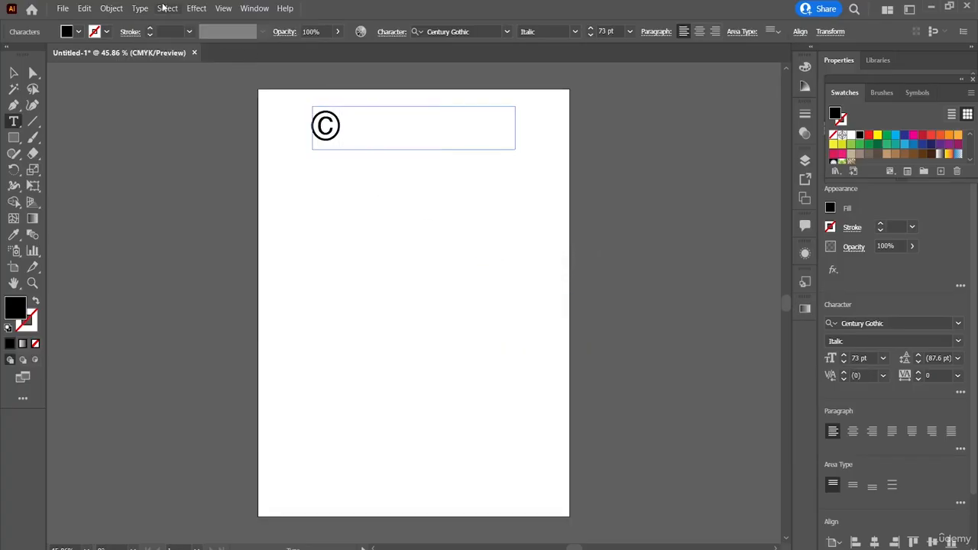
Insert an ellipsis and an em dash after the copyright symbol.
left_click(141, 8)
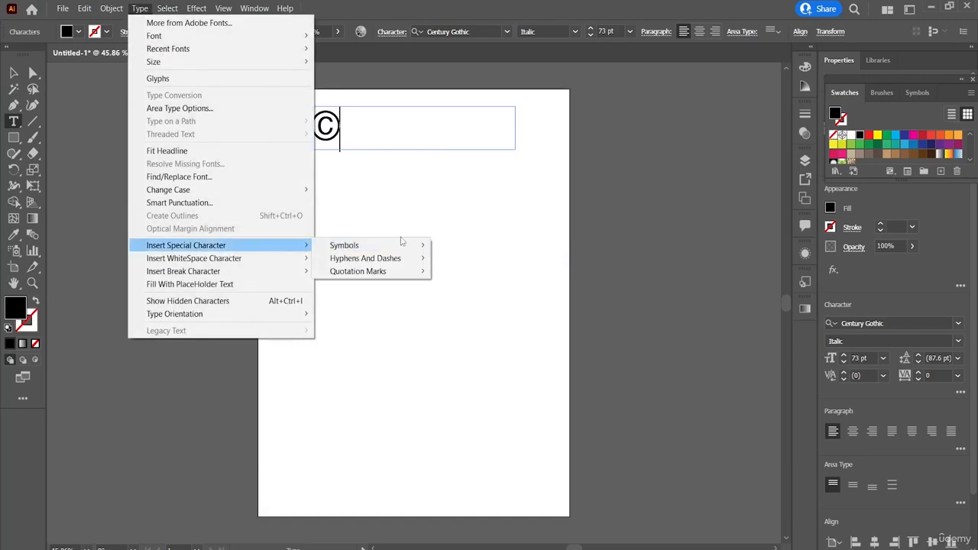
mouse_move(418, 246)
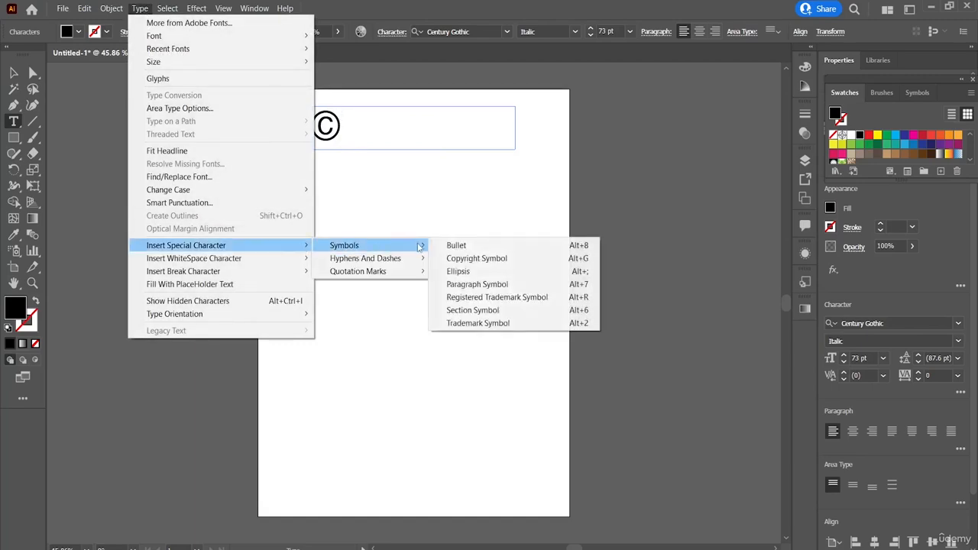
left_click(478, 276)
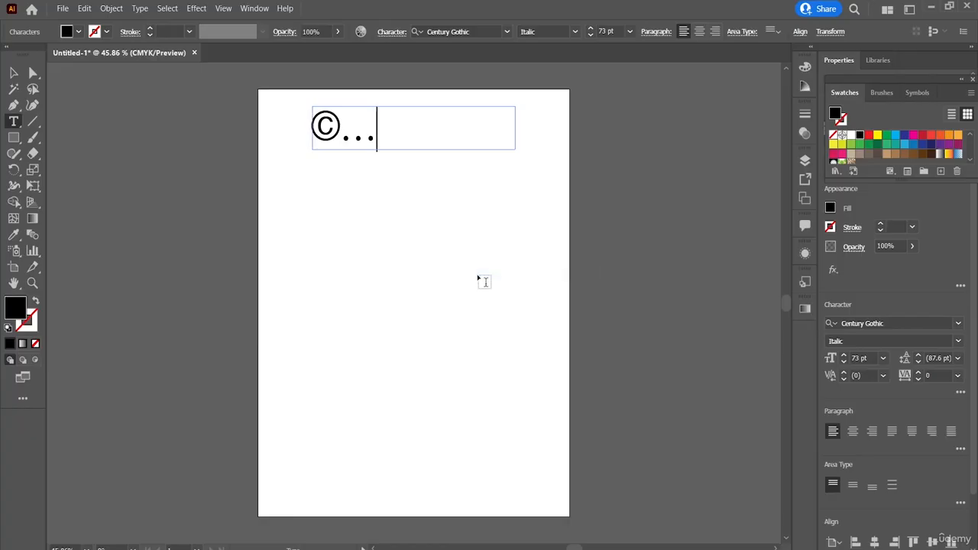
left_click(149, 10)
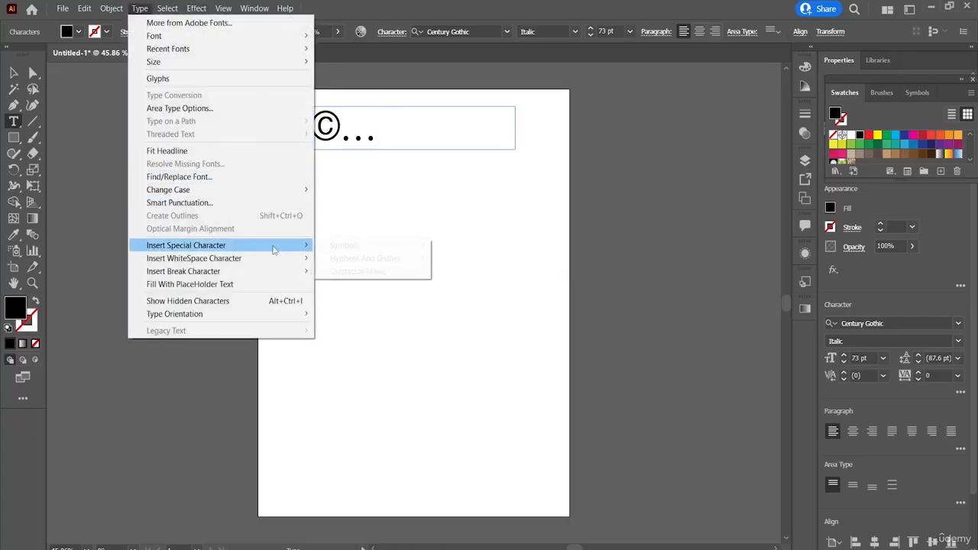
mouse_move(406, 260)
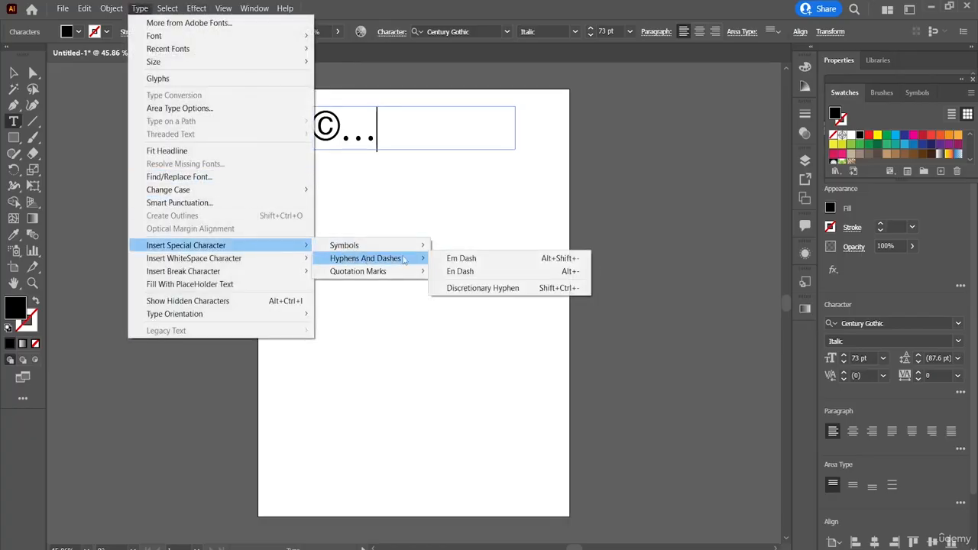
left_click(481, 260)
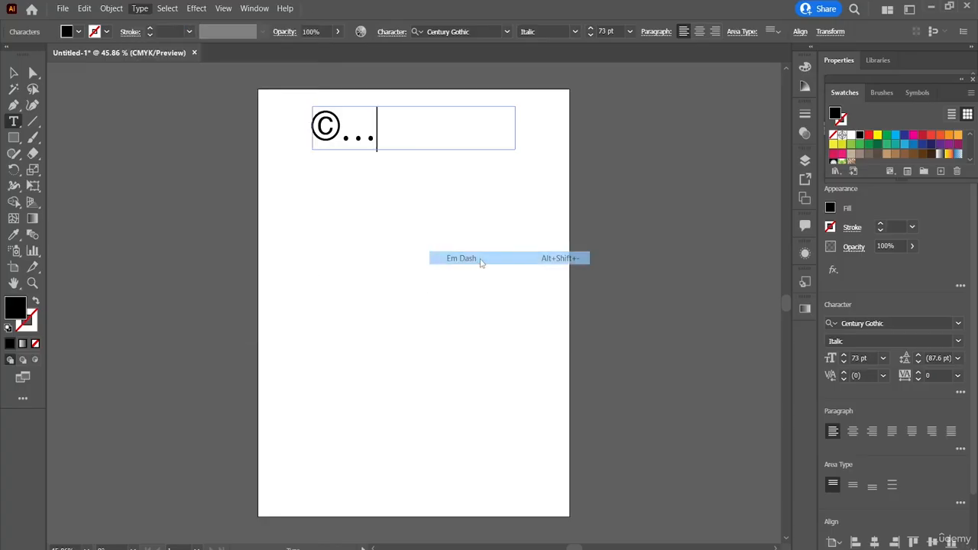
Insert a single left quotation mark after the em dash.
left_click(140, 9)
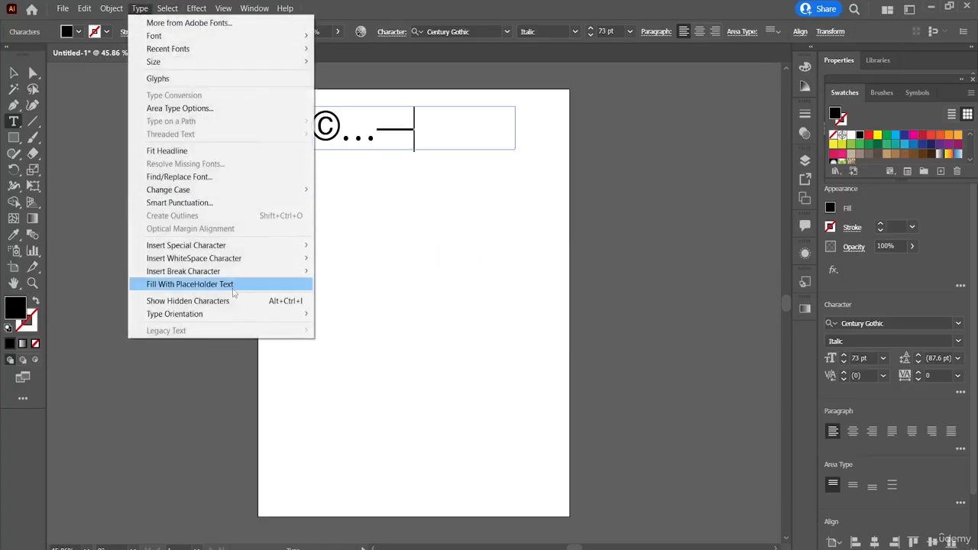
mouse_move(420, 275)
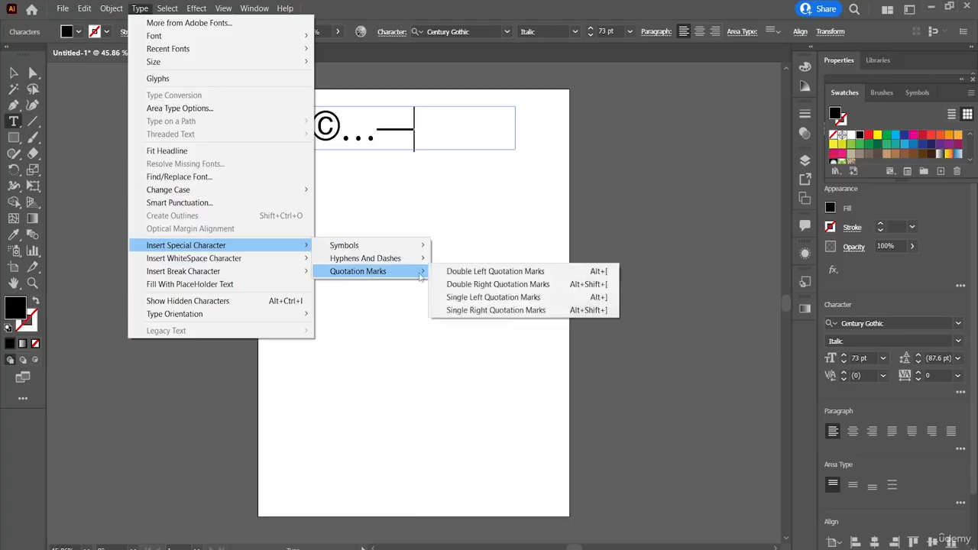
left_click(512, 297)
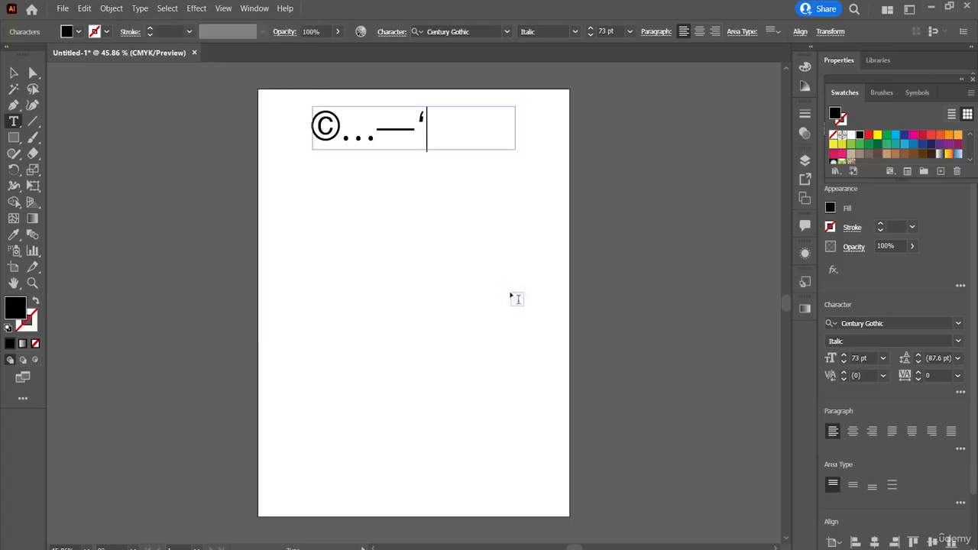
Delete all the inserted special characters so the text frame is empty.
key("BackSpace")
key("BackSpace")
key("BackSpace")
key("BackSpace")
key("BackSpace")
key("BackSpace")
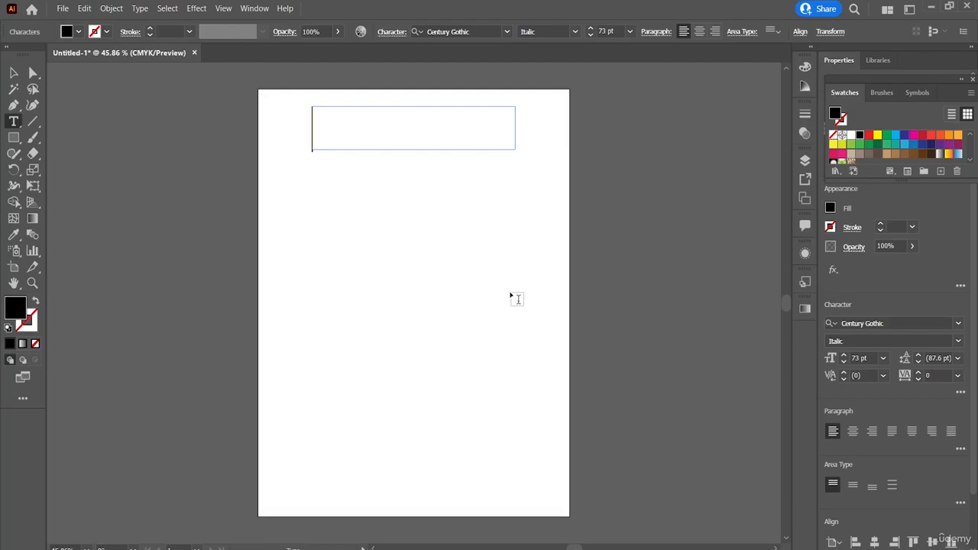
type("'")
key("BackSpace")
Insert a thin space whitespace character in the empty text frame.
left_click(143, 12)
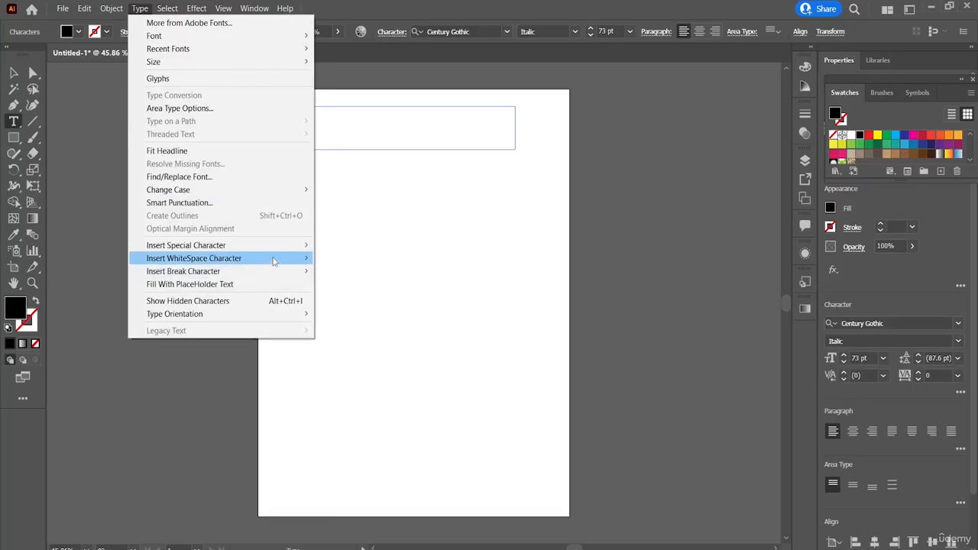
mouse_move(274, 261)
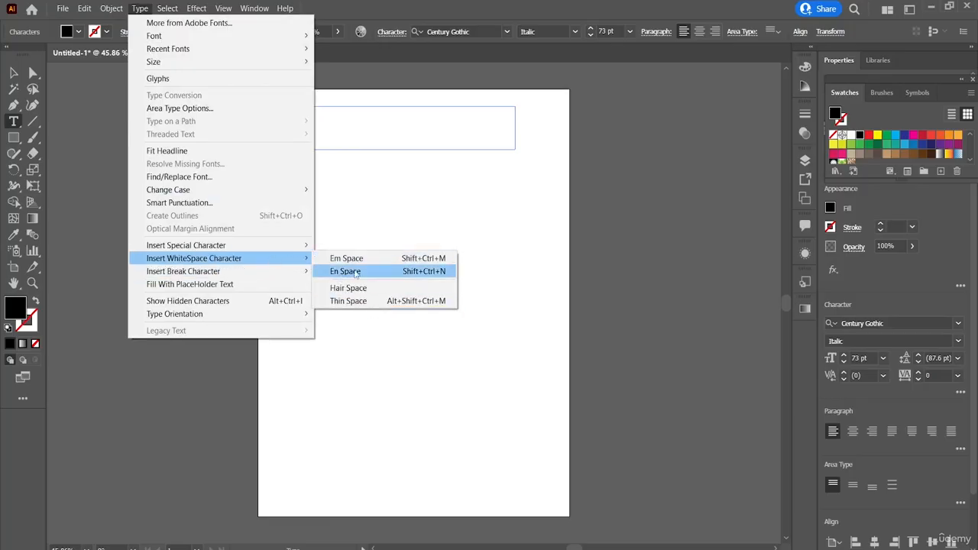
left_click(369, 302)
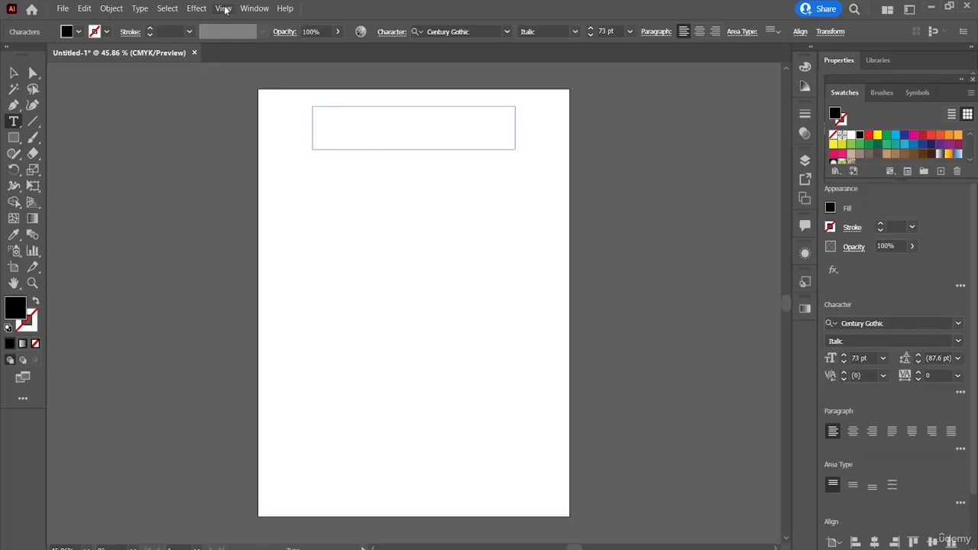
Insert a forced line break in the empty text frame and try to fill it with placeholder text.
left_click(139, 7)
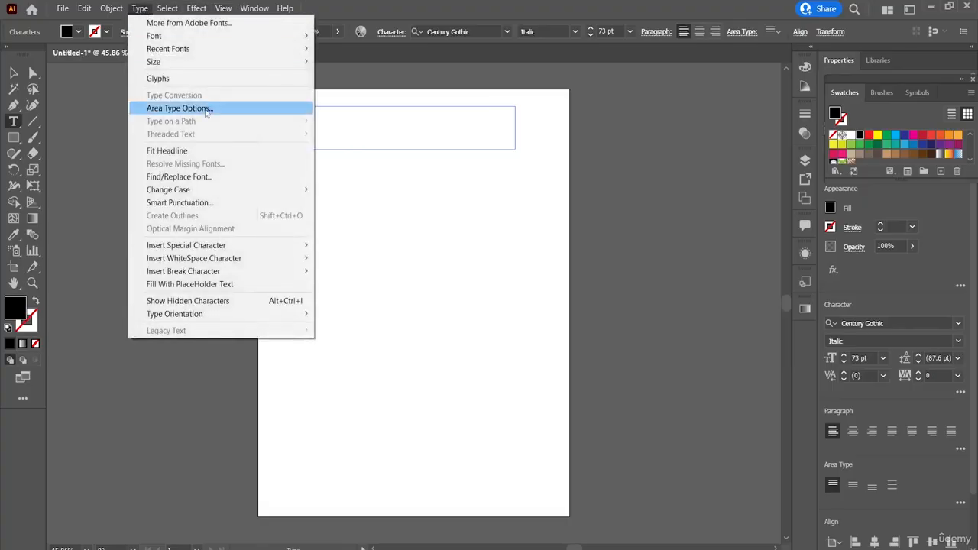
mouse_move(249, 273)
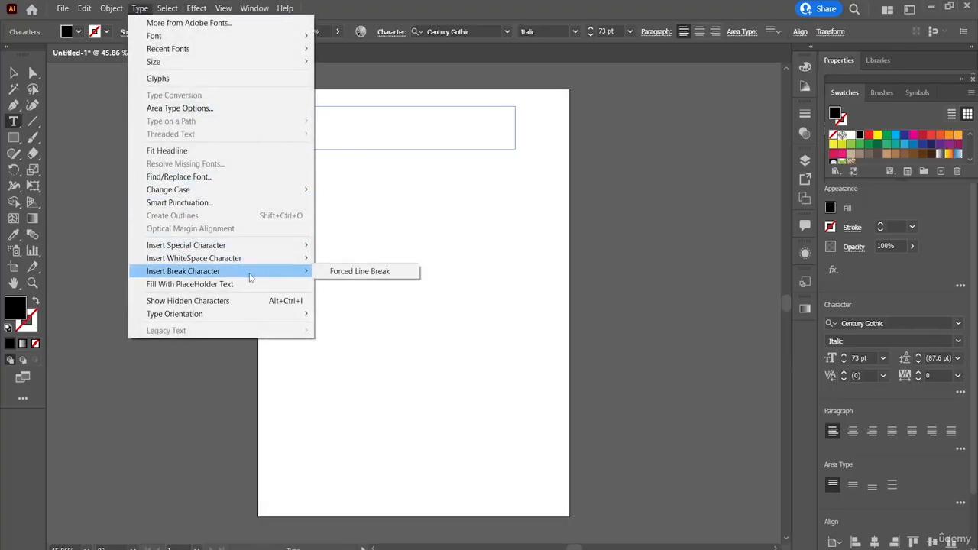
left_click(360, 272)
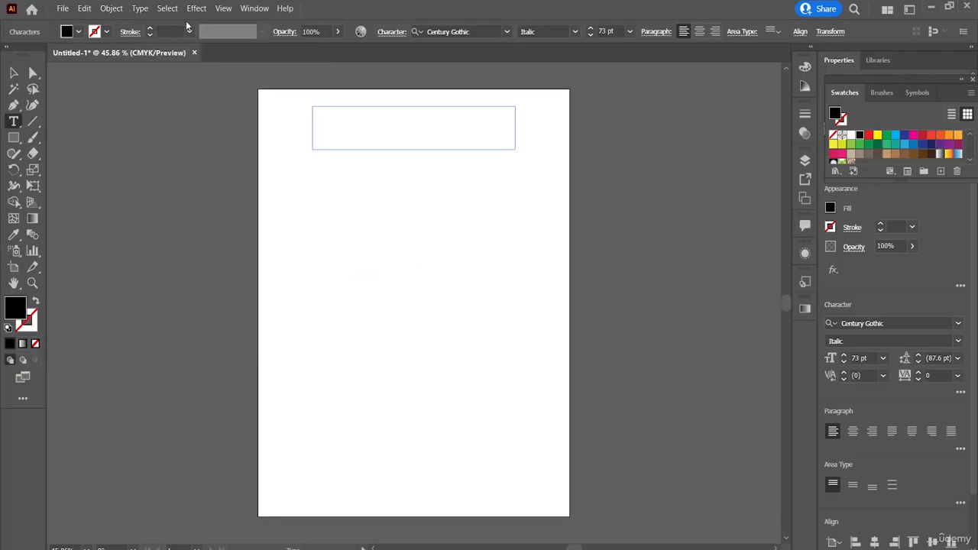
left_click(140, 7)
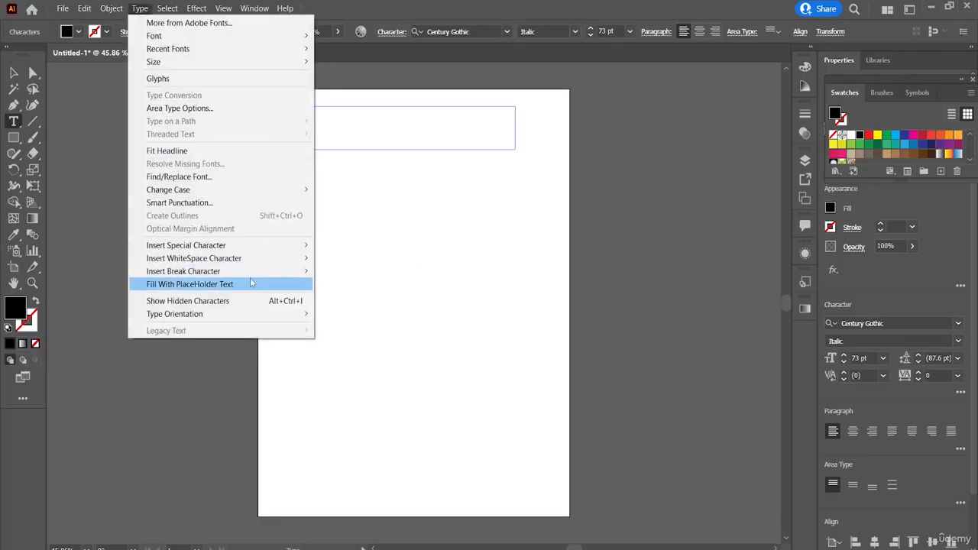
left_click(273, 284)
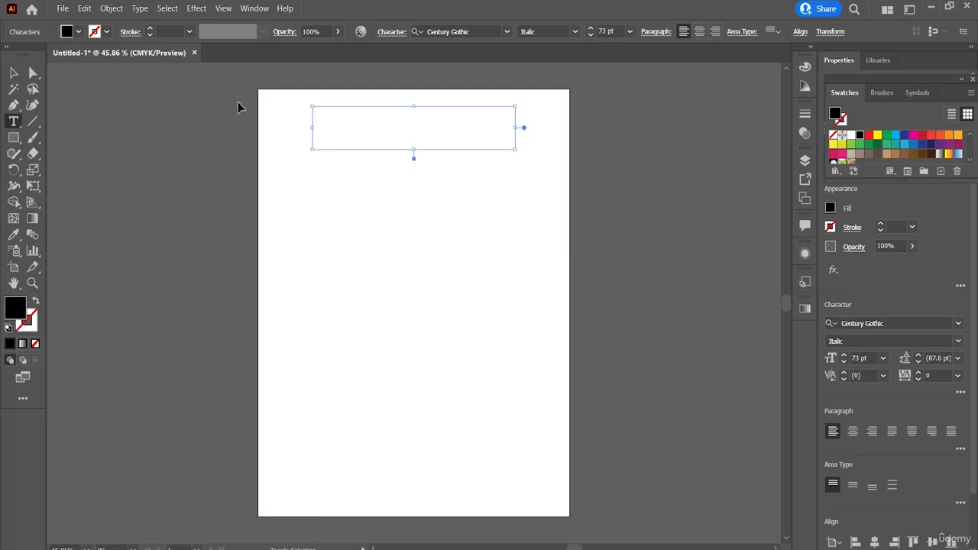
Undo the edits to the text frame step by step until it contains the word Lorem again.
left_click(84, 9)
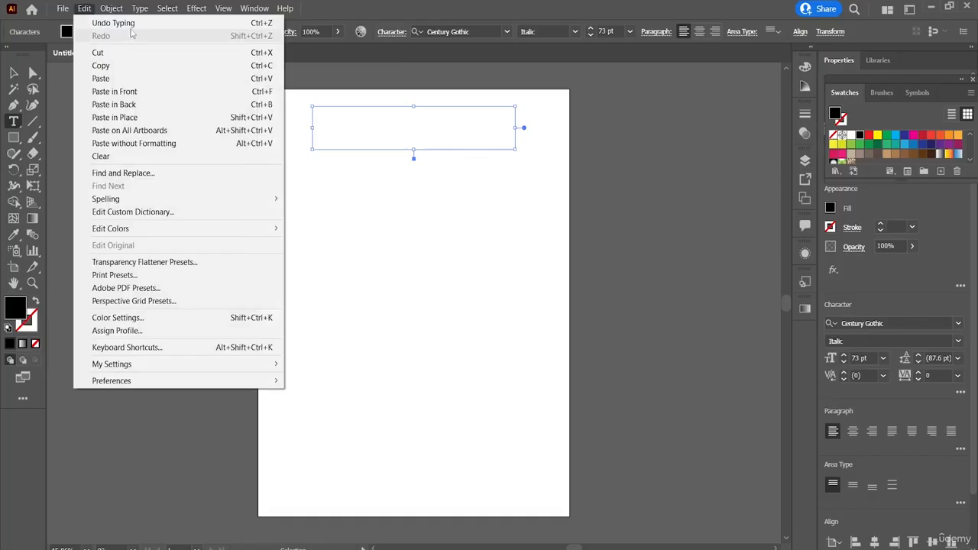
left_click(377, 191)
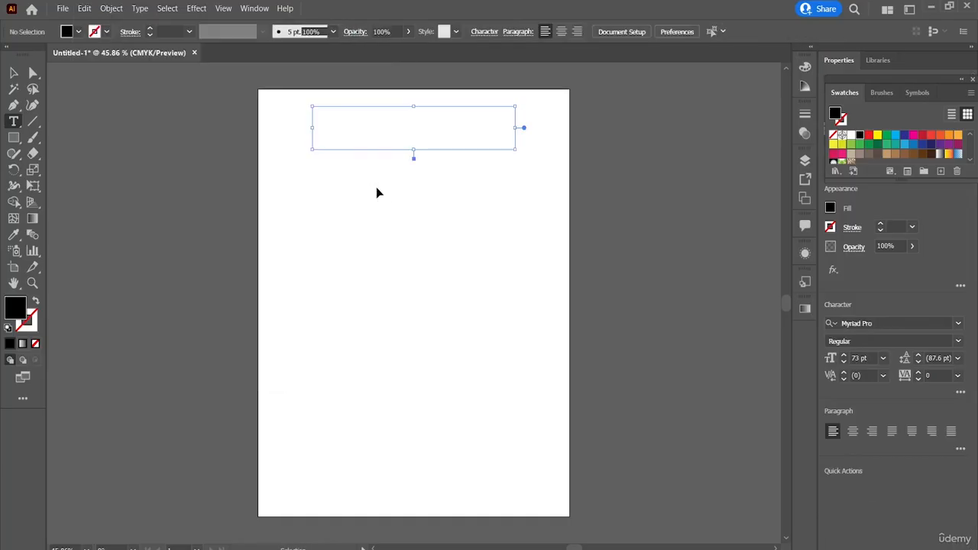
type("©…—’")
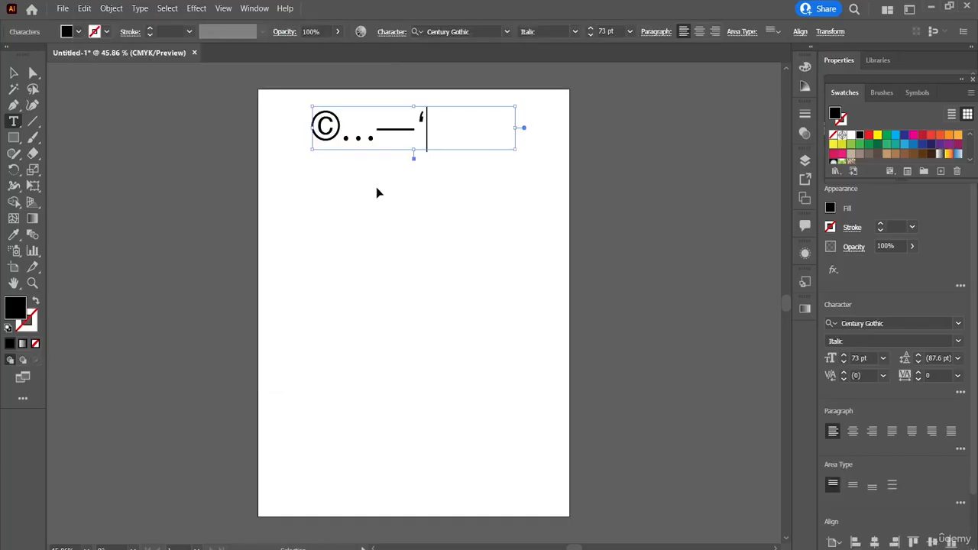
key("ctrl+z")
key("ctrl+z")
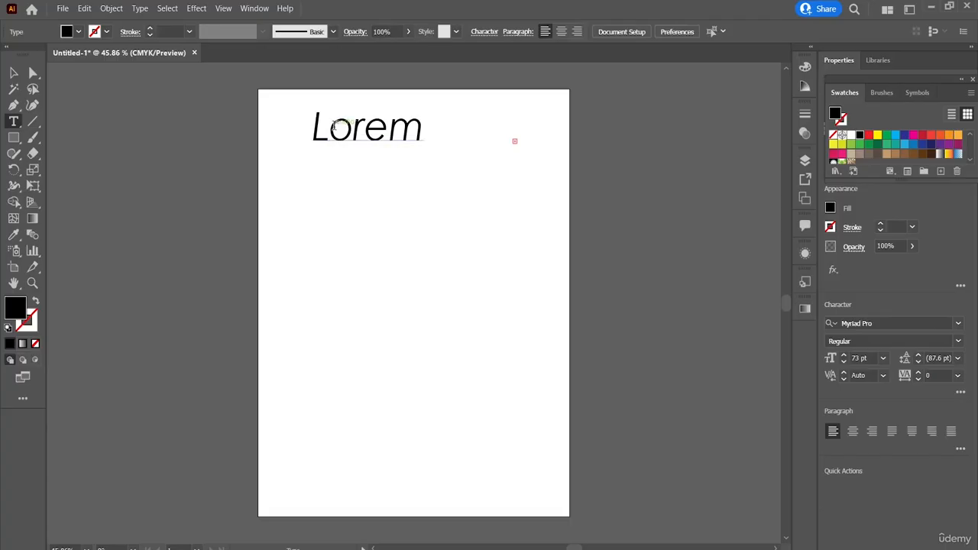
Select the word Lorem and try to fill the text frame with placeholder text.
double_click(354, 138)
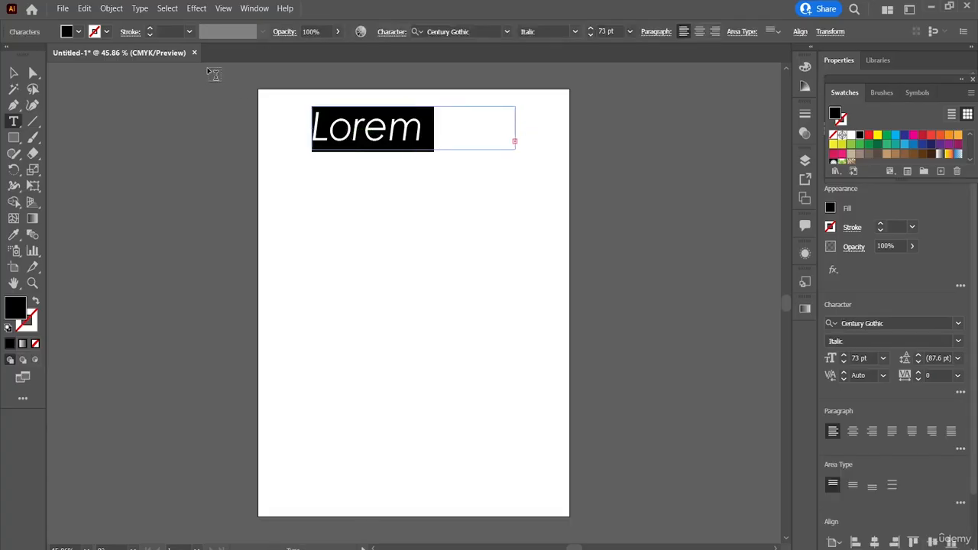
left_click(138, 9)
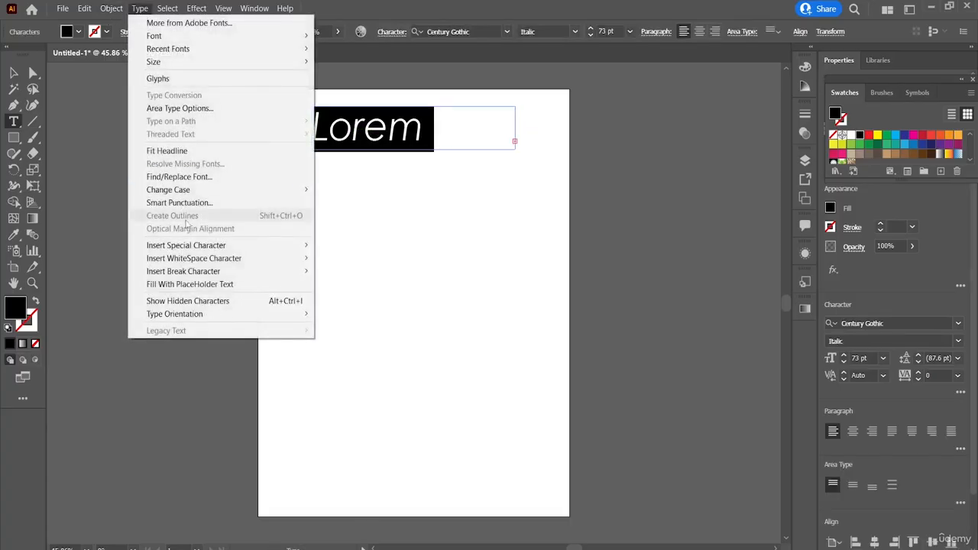
left_click(283, 289)
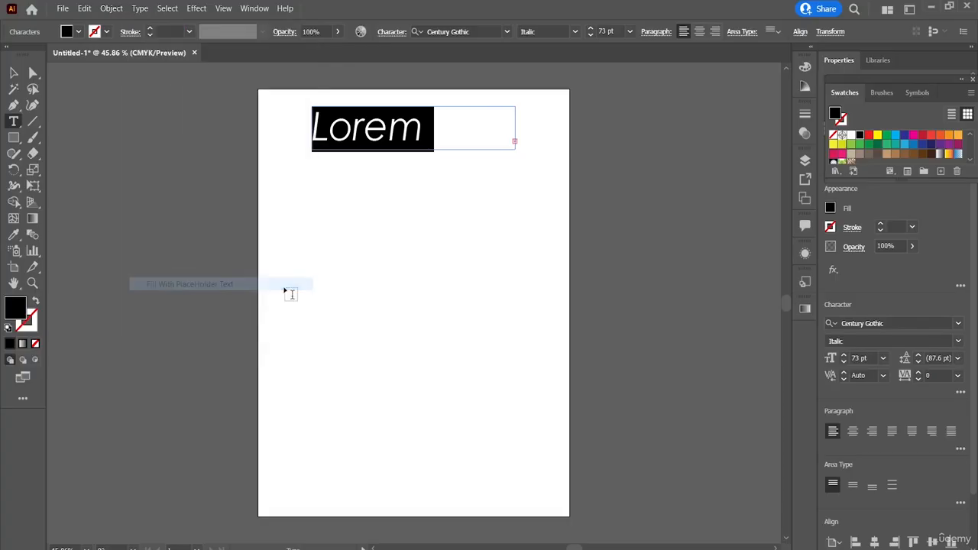
Show the hidden characters and examine the space marker after the word Lorem.
left_click(143, 10)
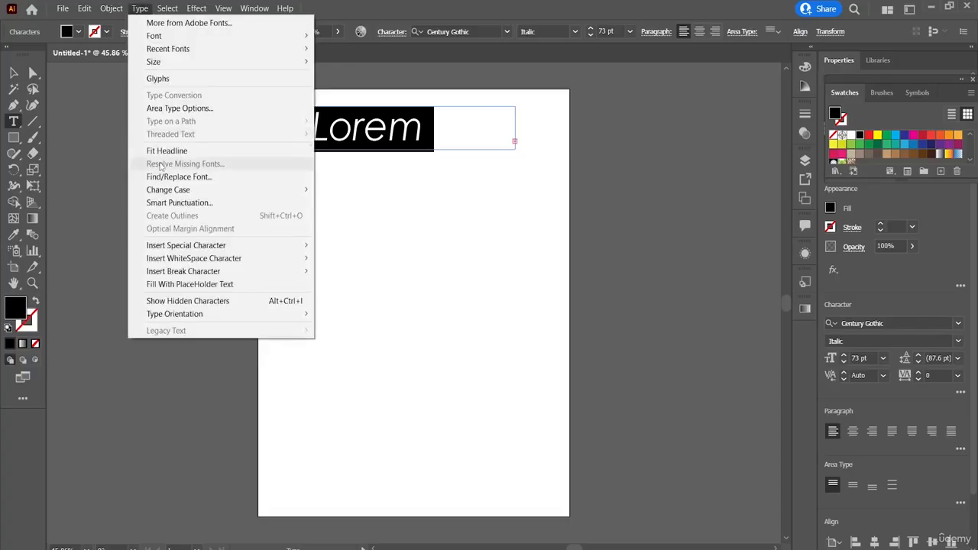
left_click(235, 301)
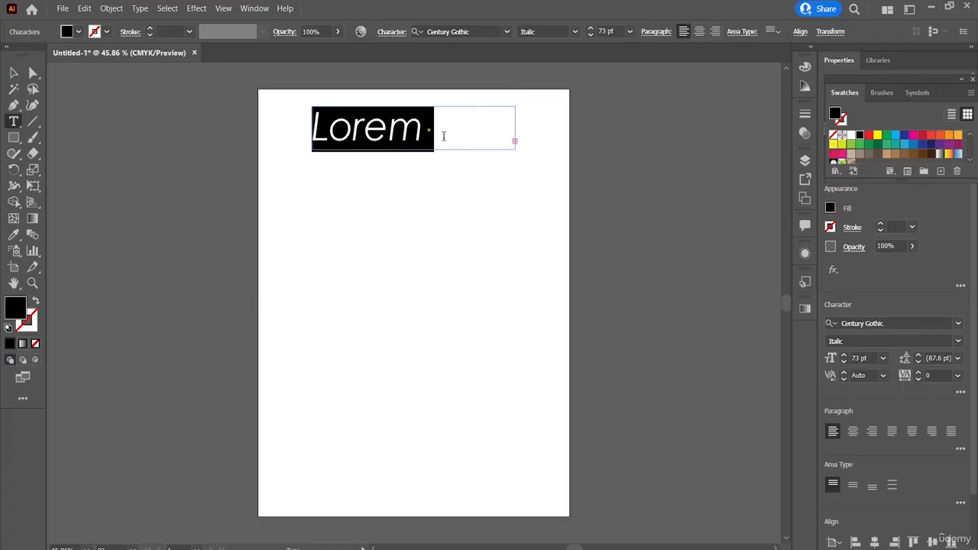
key("Escape")
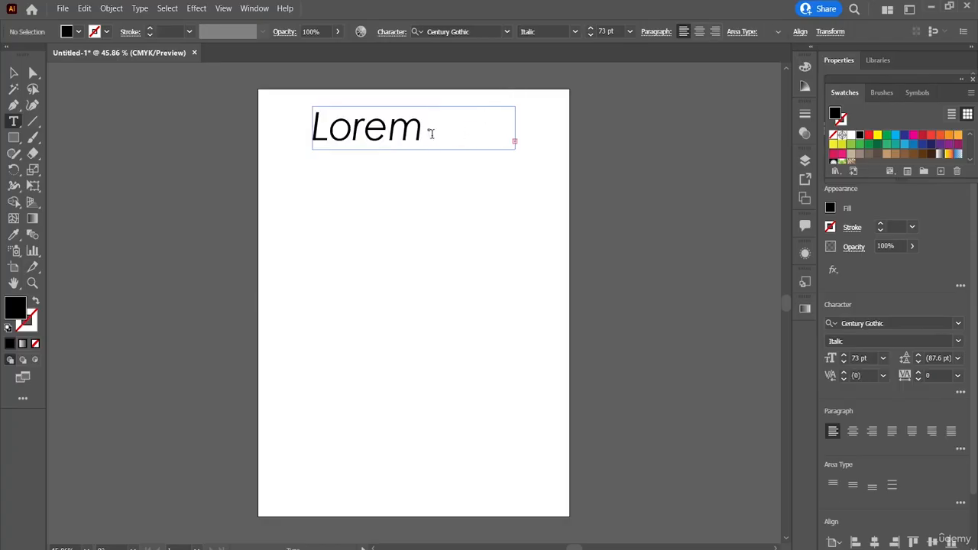
left_click(431, 134)
key("Escape")
left_click(431, 133)
key("Escape")
left_click(139, 8)
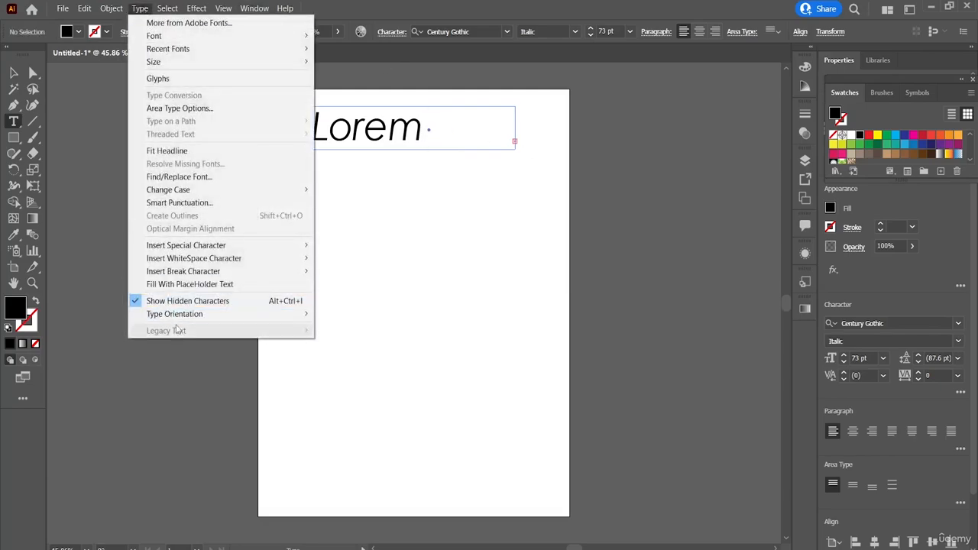
mouse_move(186, 321)
left_click(425, 273)
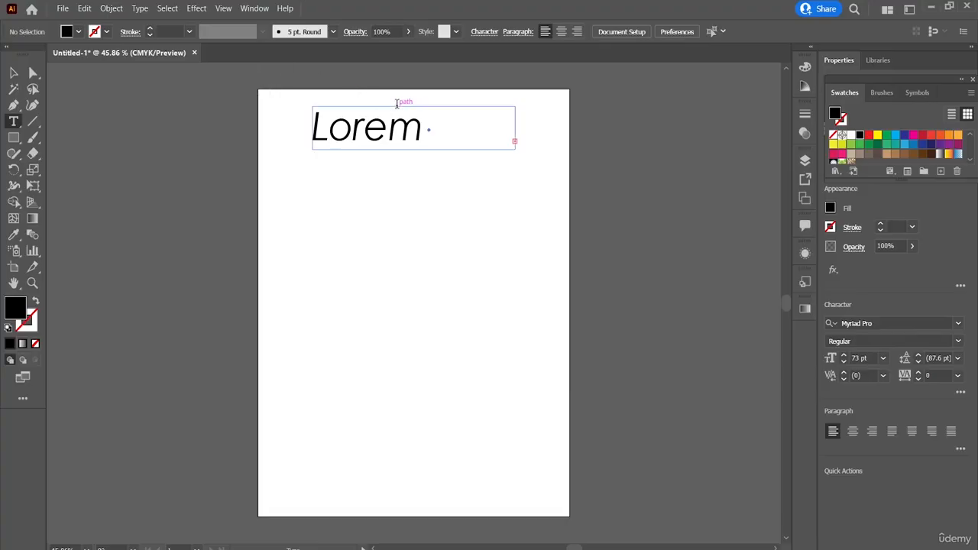
left_click(437, 137)
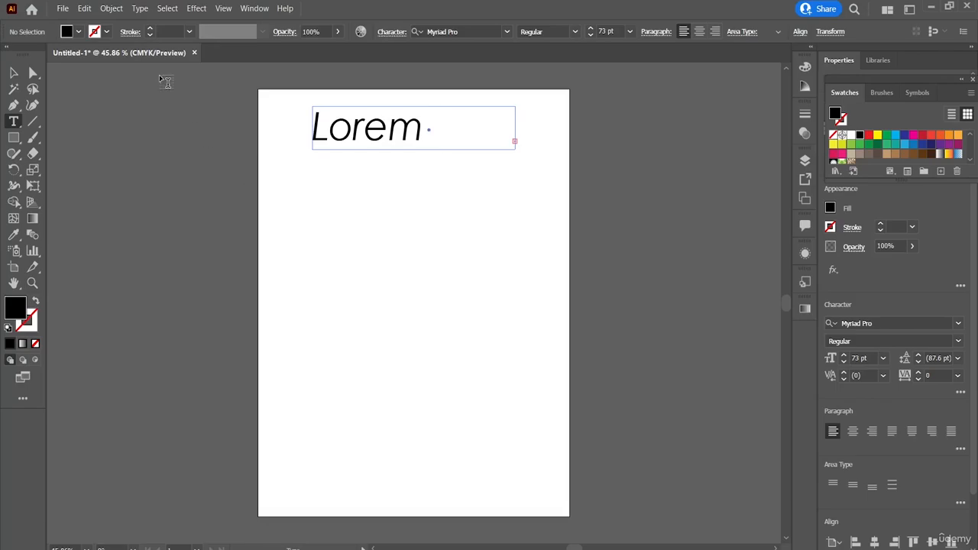
left_click(140, 8)
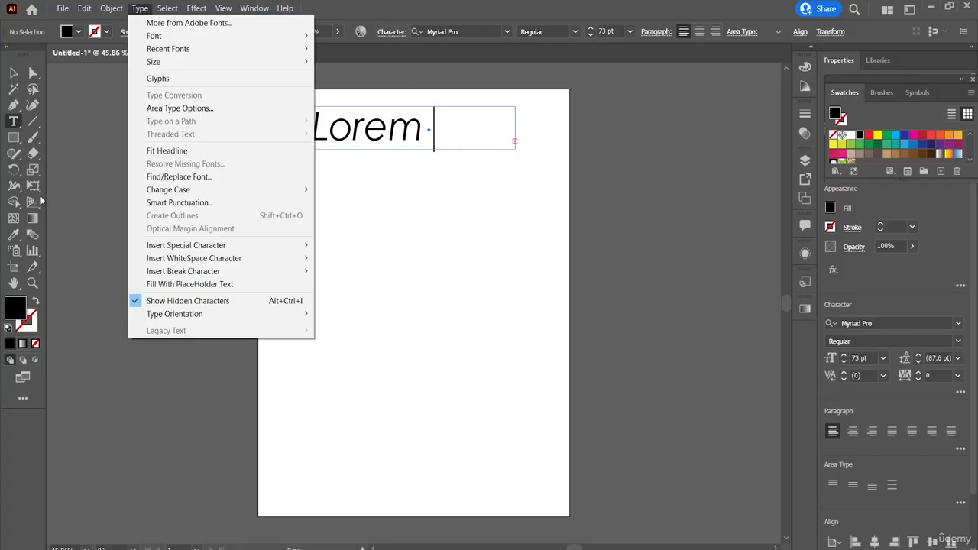
Use Free Transform to rotate the Lorem text frame to nearly vertical, then flip and enlarge it to about 136 pt type.
left_click(13, 188)
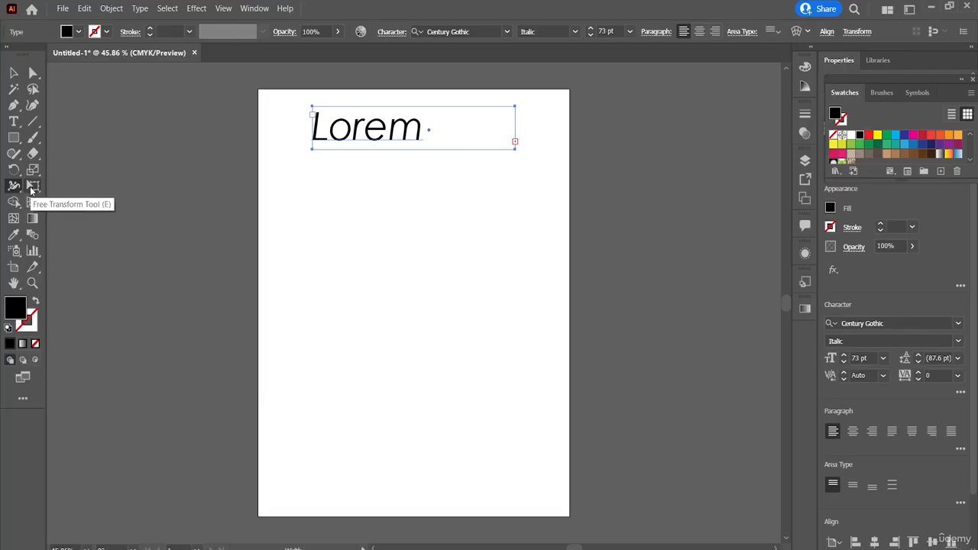
left_click(31, 189)
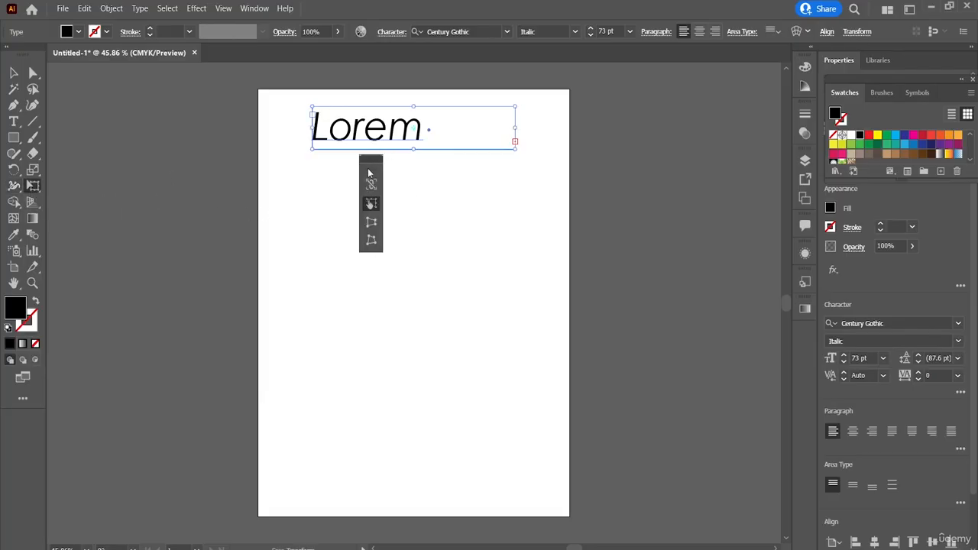
left_click_drag(369, 171, 87, 188)
left_click_drag(349, 222, 438, 292)
left_click_drag(373, 257, 479, 289)
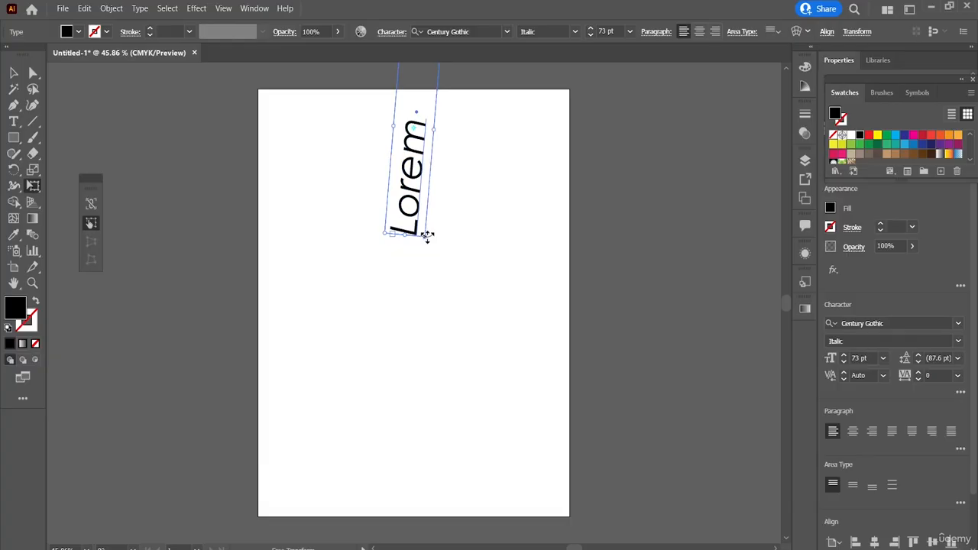
left_click_drag(421, 229, 302, 309)
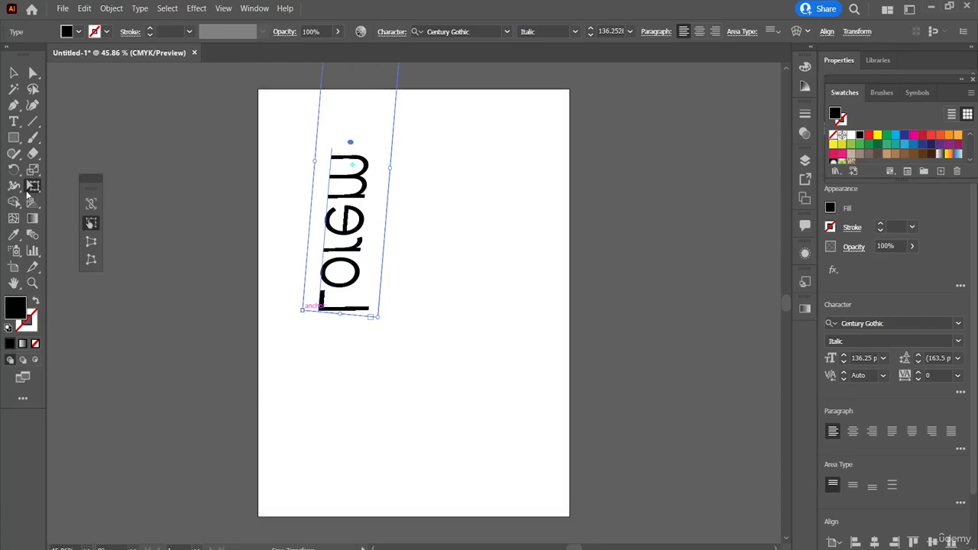
Apply Puppet Warp to the rotated Lorem text and pull the letter e away to the upper right of the page.
left_click(33, 186)
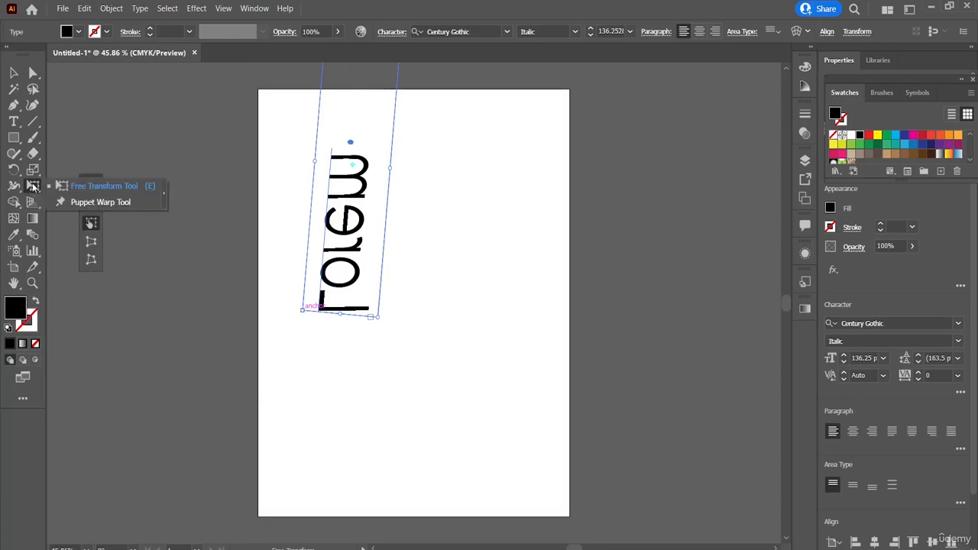
left_click(100, 203)
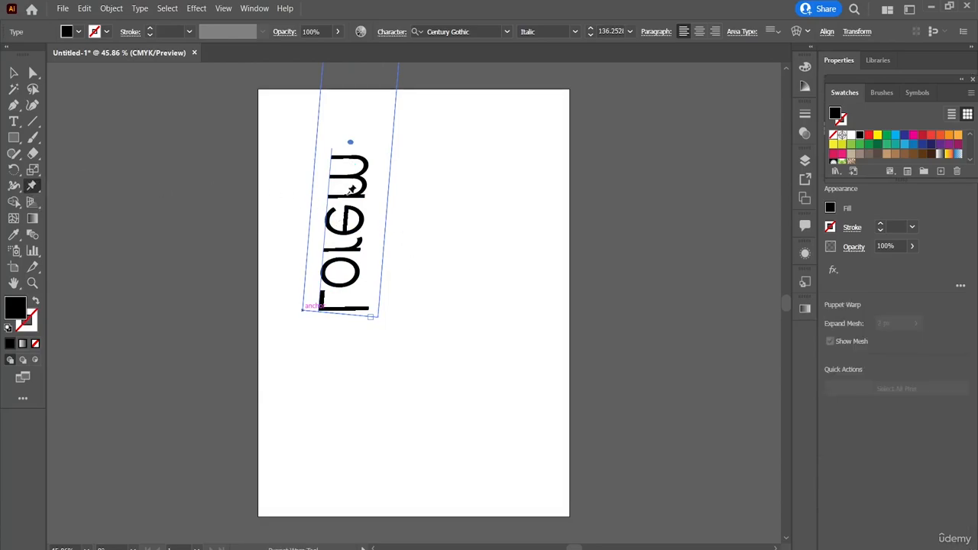
left_click(351, 141)
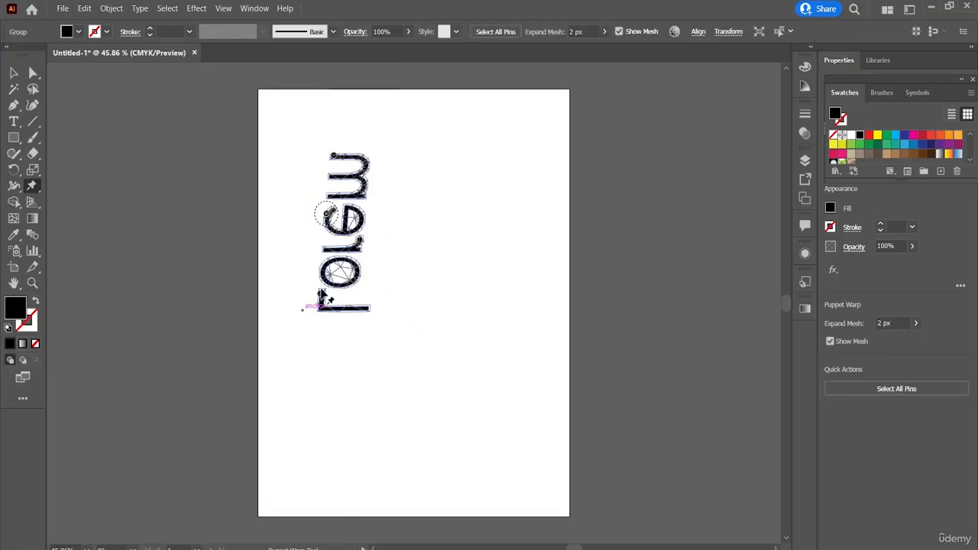
left_click(326, 216)
left_click_drag(328, 216, 464, 147)
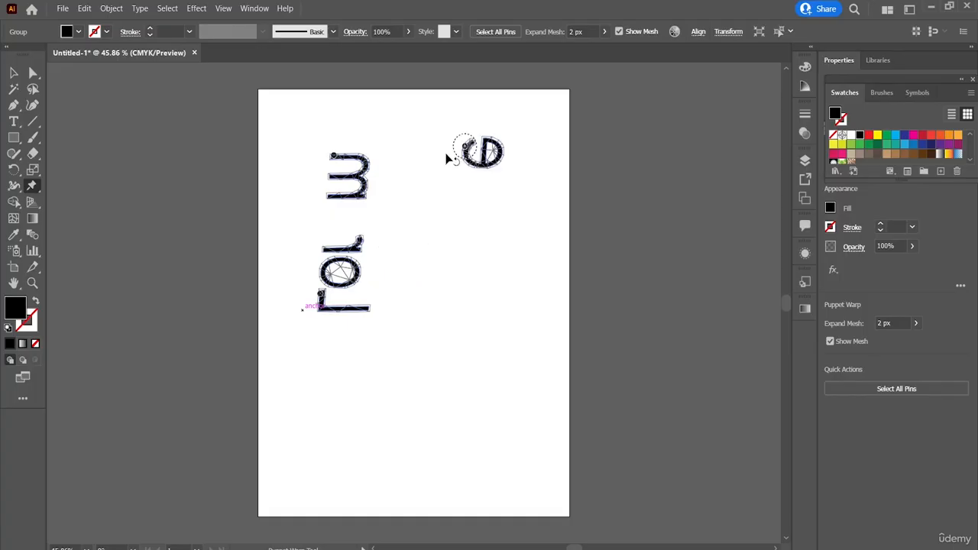
Pull the letter m below and left of the e, and the letter r near the page's right edge, with Puppet Warp.
left_click_drag(334, 156, 425, 183)
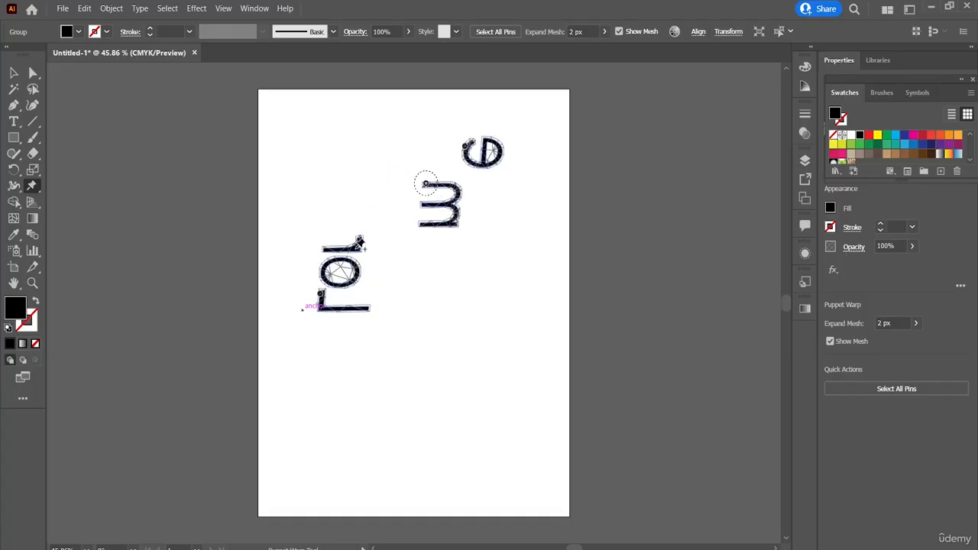
left_click(357, 246)
left_click_drag(357, 245, 543, 258)
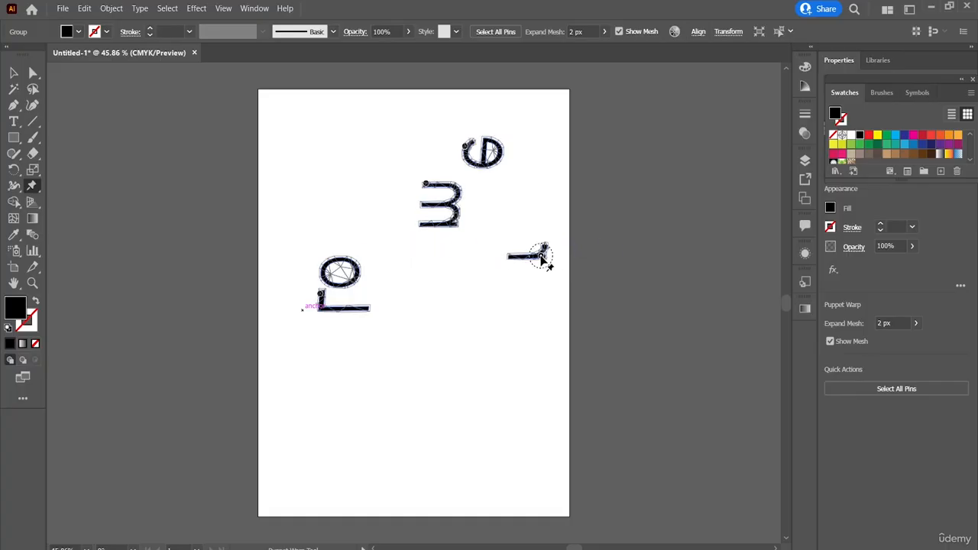
Move the whole group of scattered letters lower on the page with the Selection tool.
left_click(13, 72)
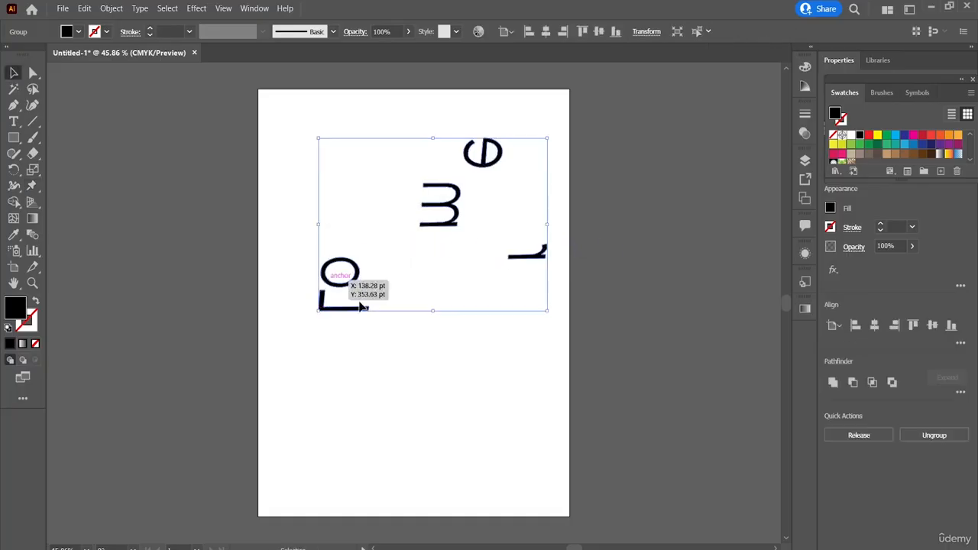
left_click_drag(360, 303, 411, 332)
left_click_drag(388, 290, 355, 366)
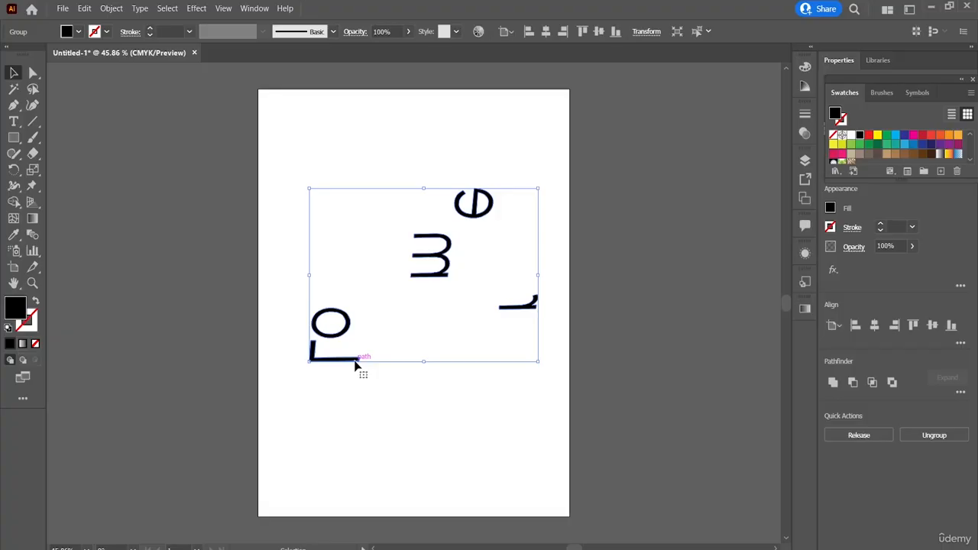
Draw three overlapping black rectangles in the upper part of the page, above the scattered letters, with the Rectangle tool.
left_click(15, 210)
left_click(15, 210)
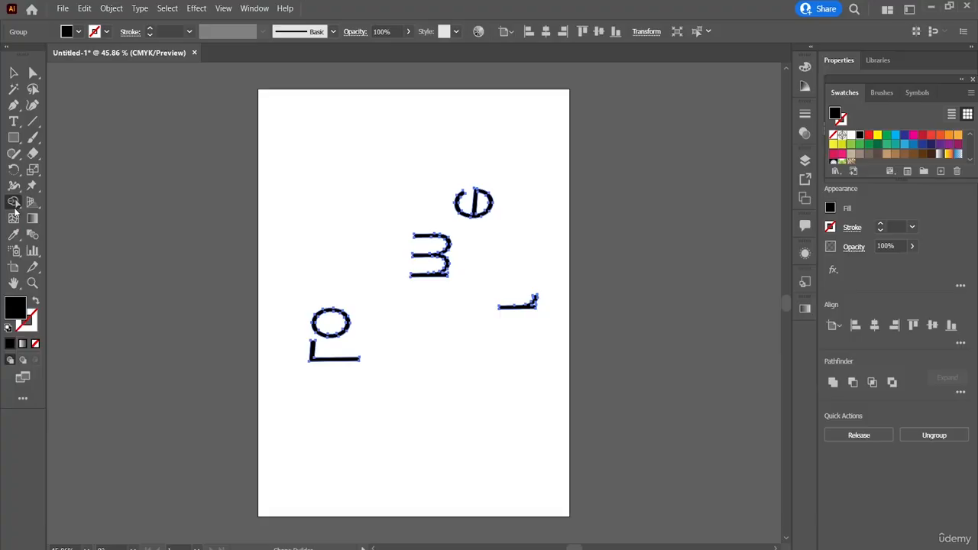
left_click(14, 142)
mouse_move(338, 125)
left_mouse_down()
mouse_move(388, 141)
mouse_move(380, 172)
mouse_move(399, 187)
left_mouse_up()
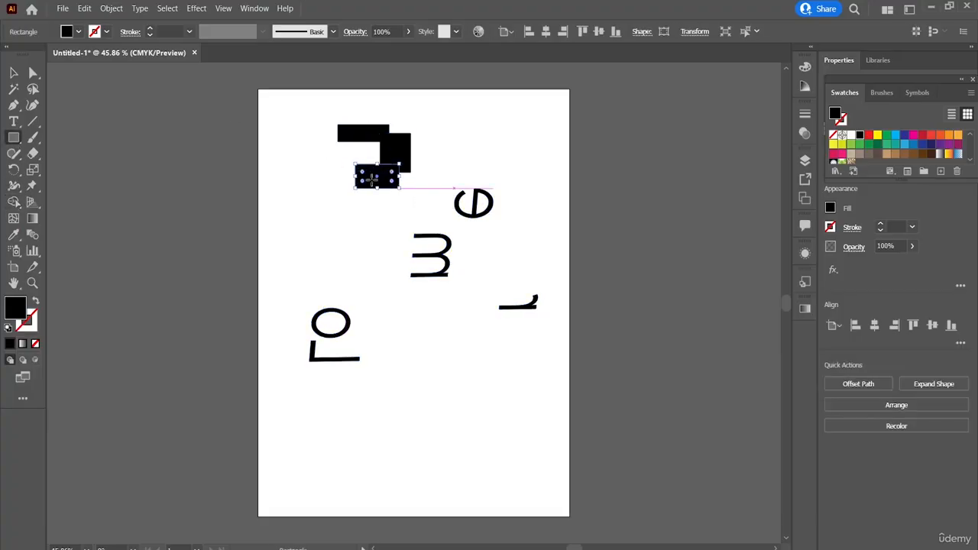
Set the lowest rectangle's fill to None and its stroke to black.
left_click(23, 326)
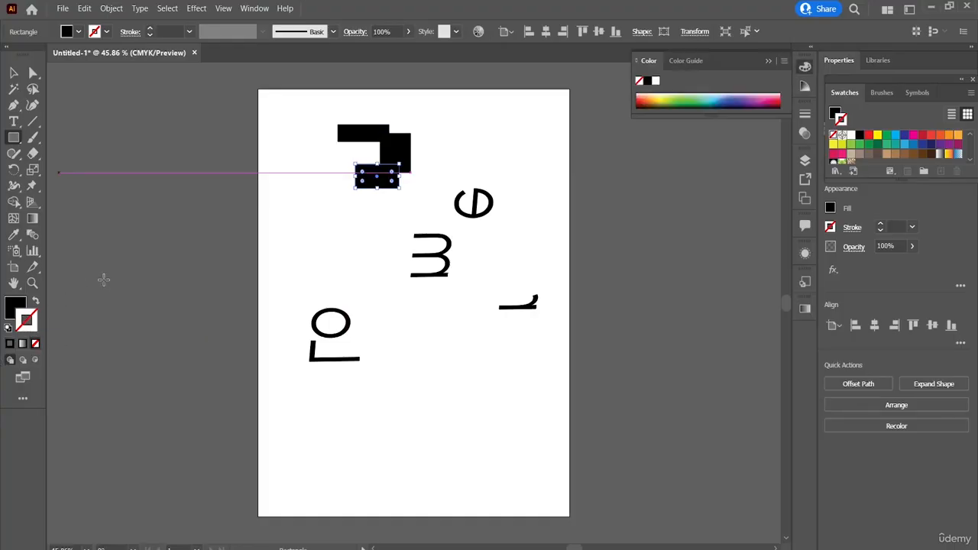
left_click(14, 73)
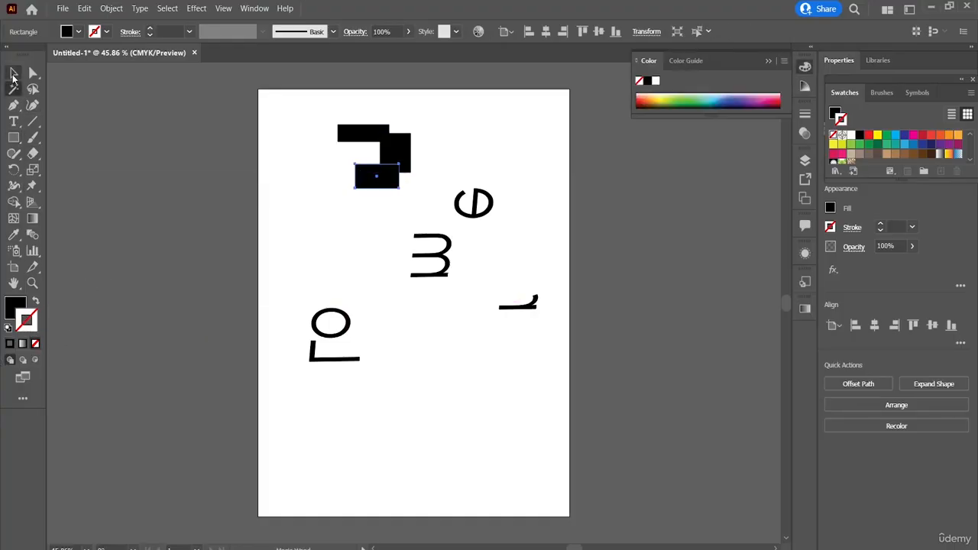
left_click(93, 32)
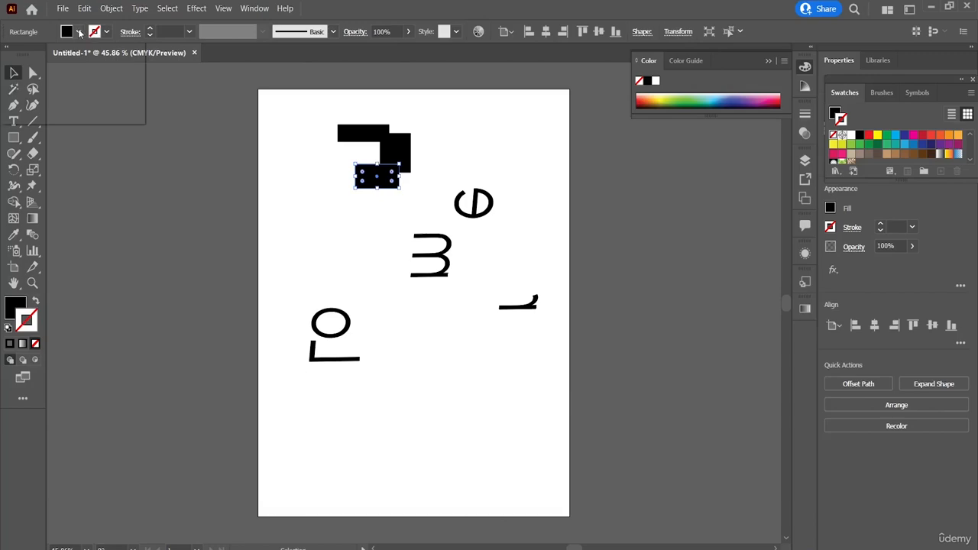
left_click(8, 56)
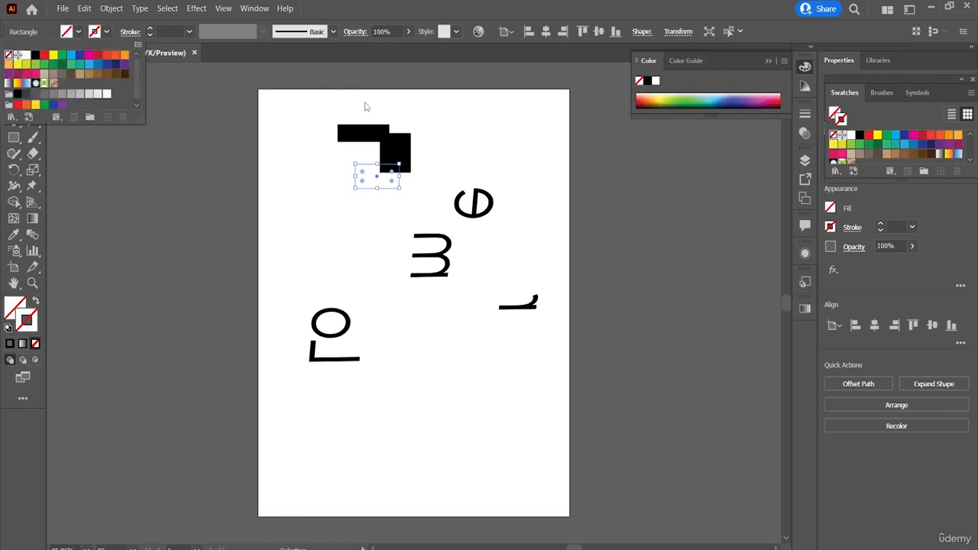
left_click(391, 147)
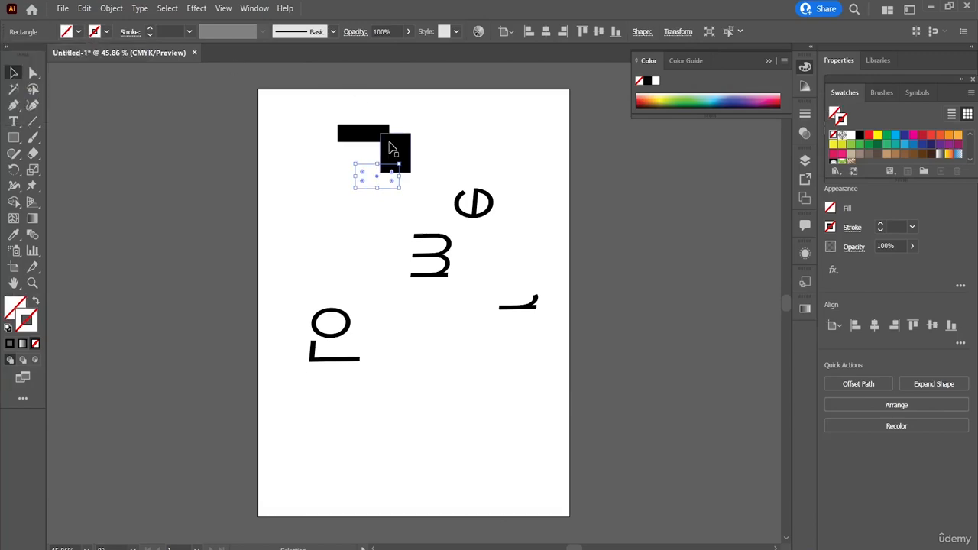
left_click(106, 32)
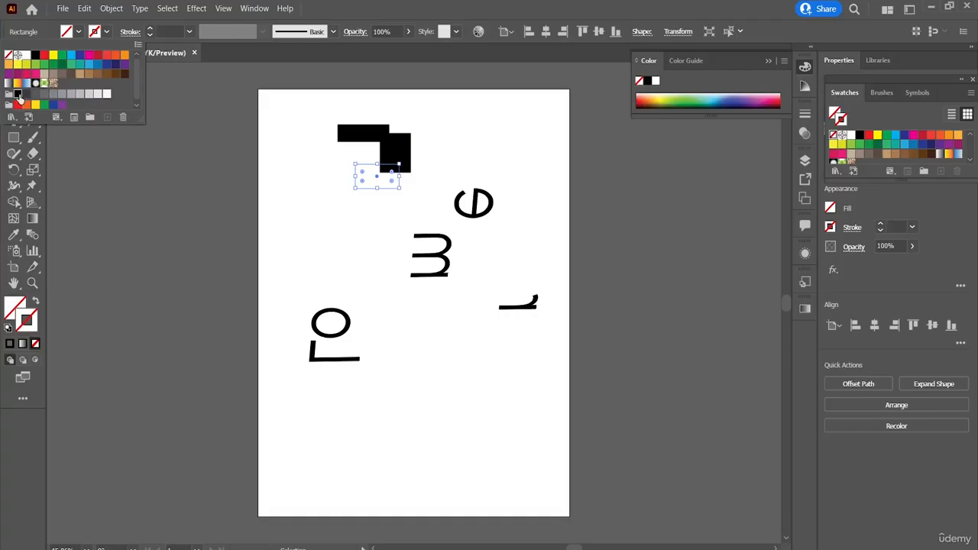
left_click(17, 94)
Try a black stroke on the middle rectangle, then set its stroke back to None.
left_click(390, 151)
left_click(393, 150)
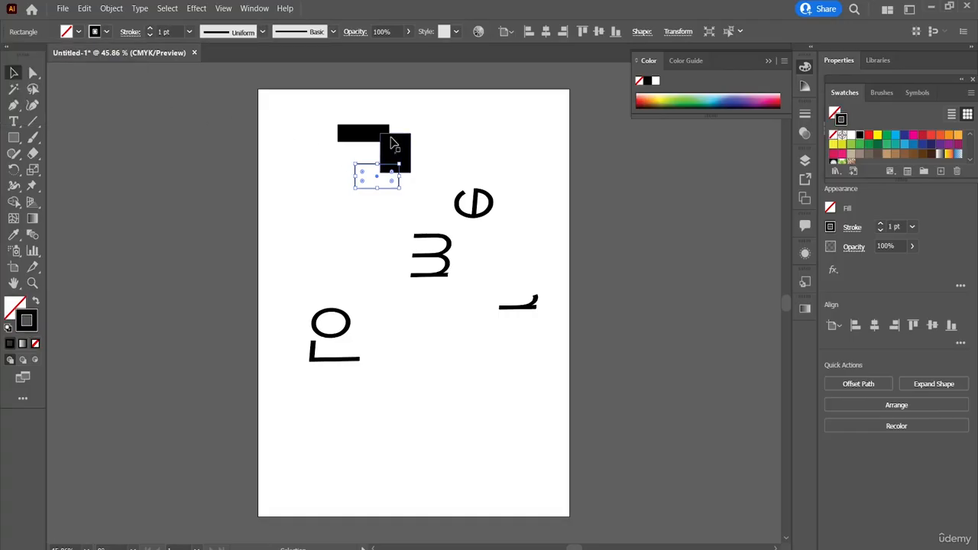
left_click(105, 32)
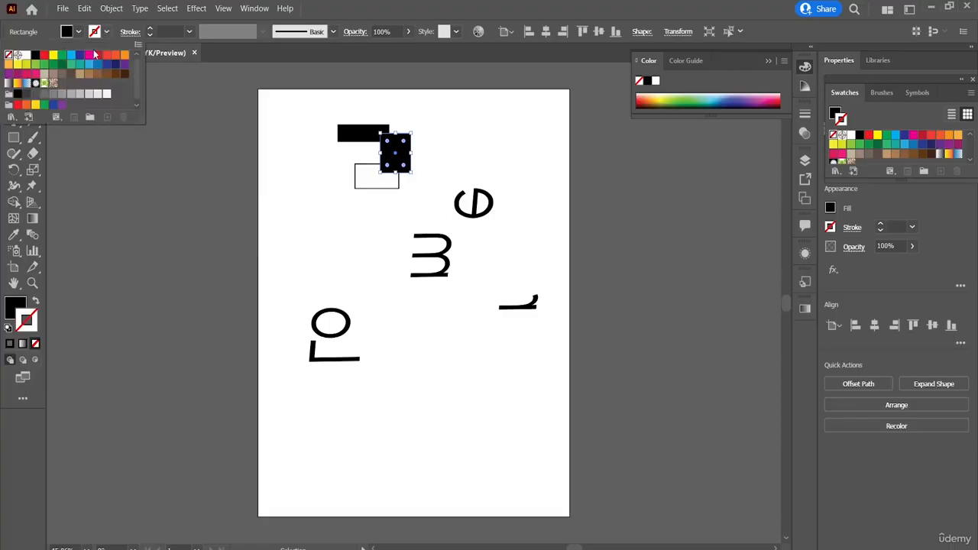
left_click(17, 94)
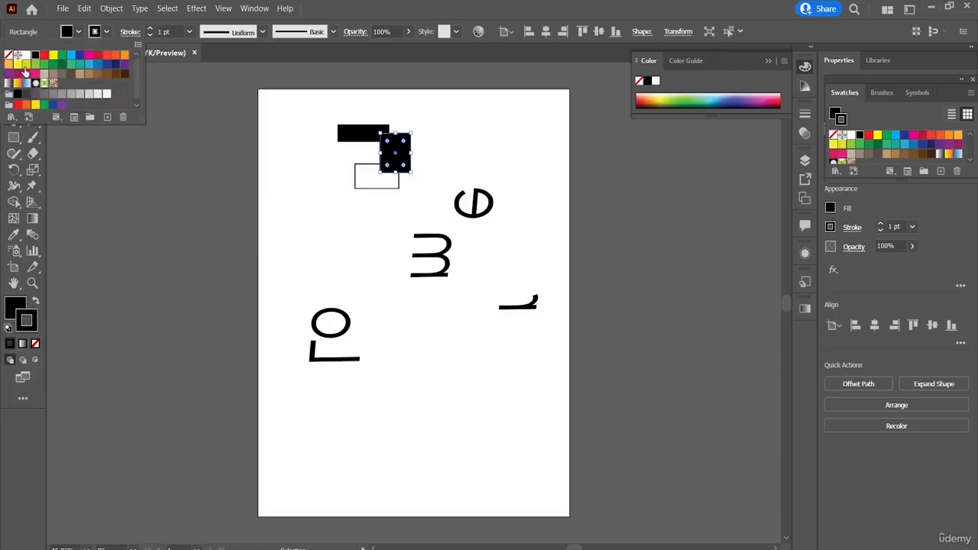
left_click(9, 55)
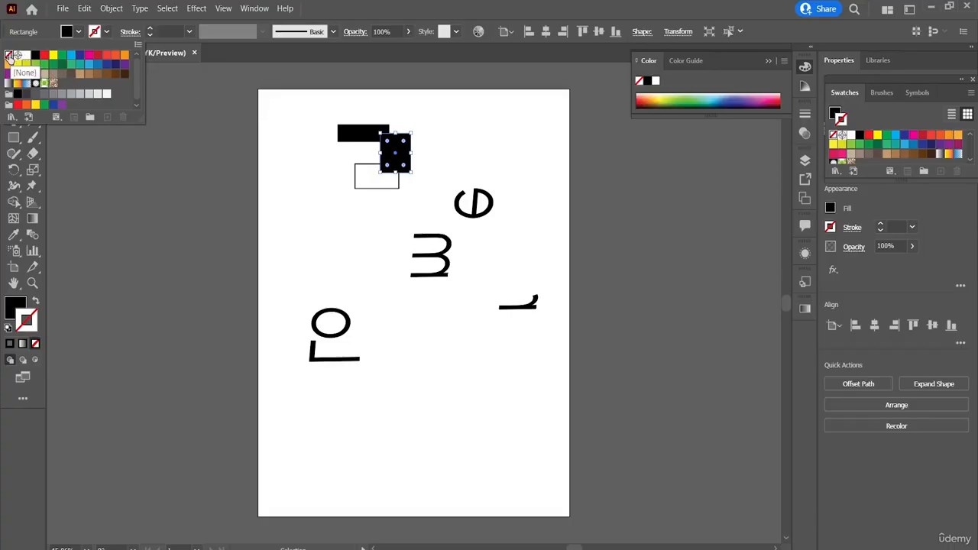
key("Escape")
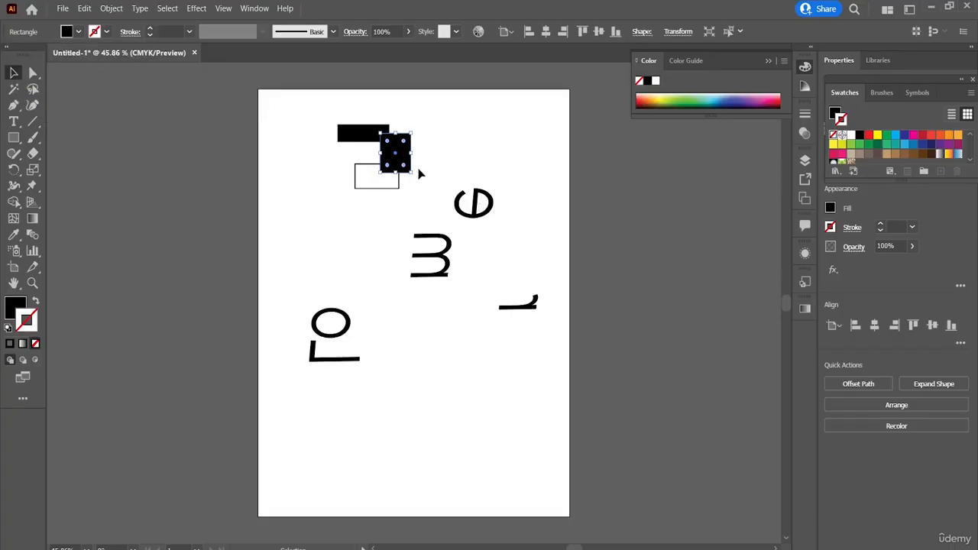
Give the uppermost rectangle a black stroke and set its fill to None.
left_click(363, 133)
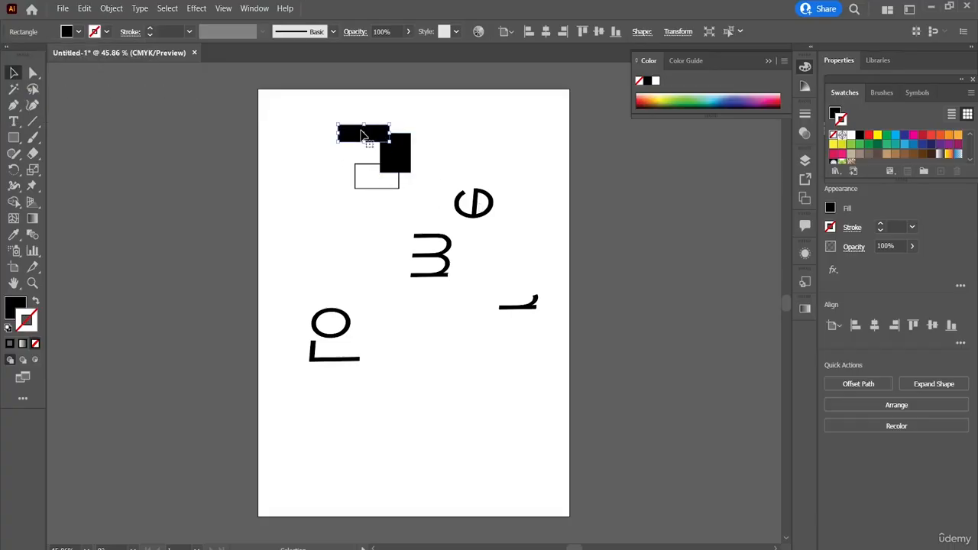
left_click(106, 32)
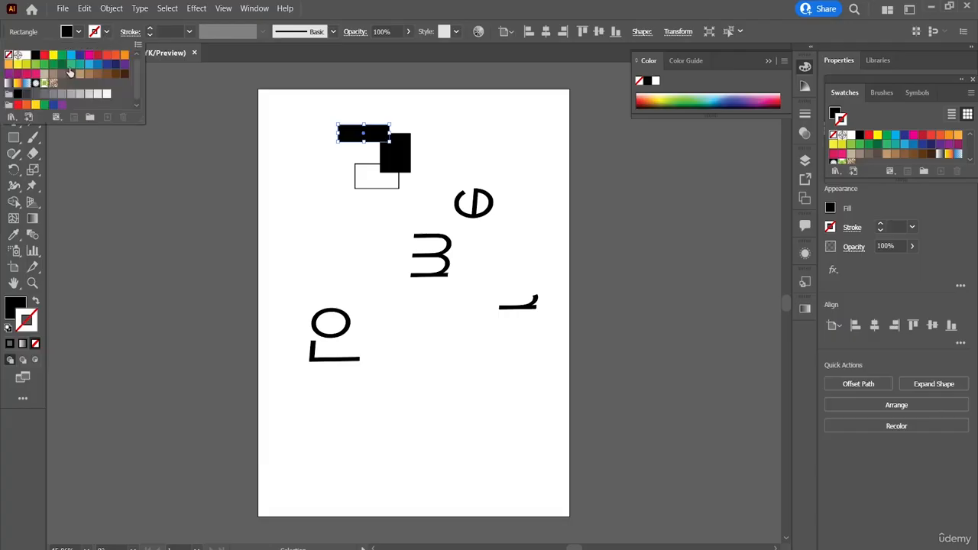
left_click(20, 55)
left_click(65, 34)
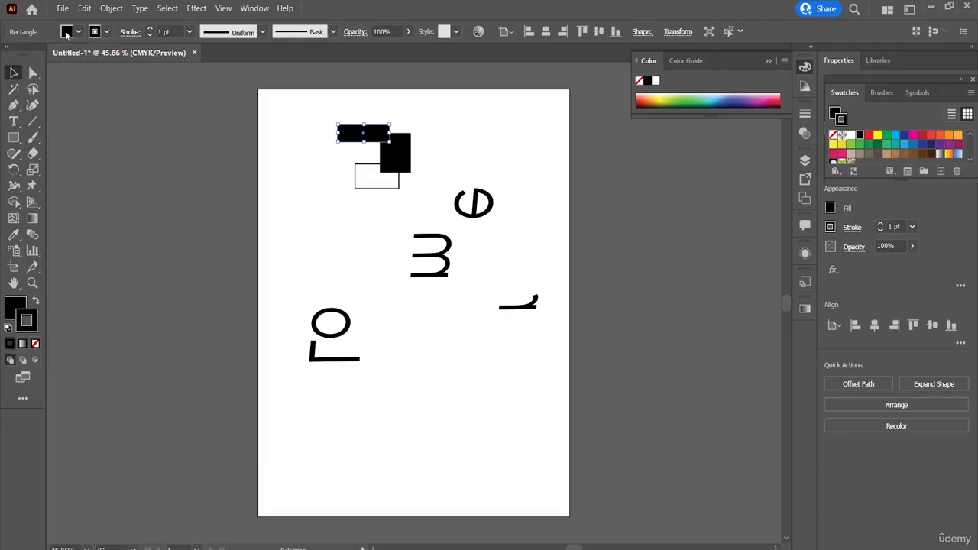
left_click(66, 33)
left_click(10, 58)
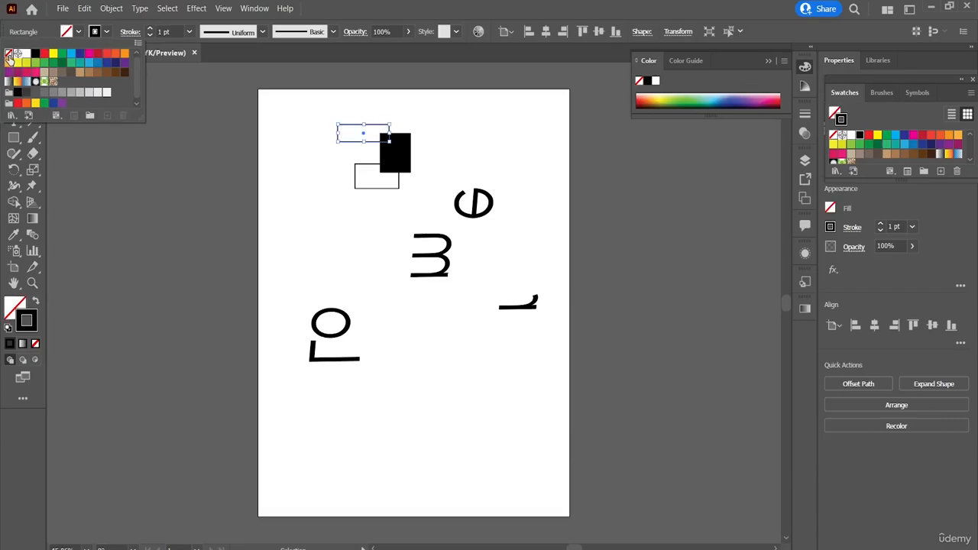
Give the middle rectangle a black stroke, set its fill to None, and deselect it.
left_click(386, 159)
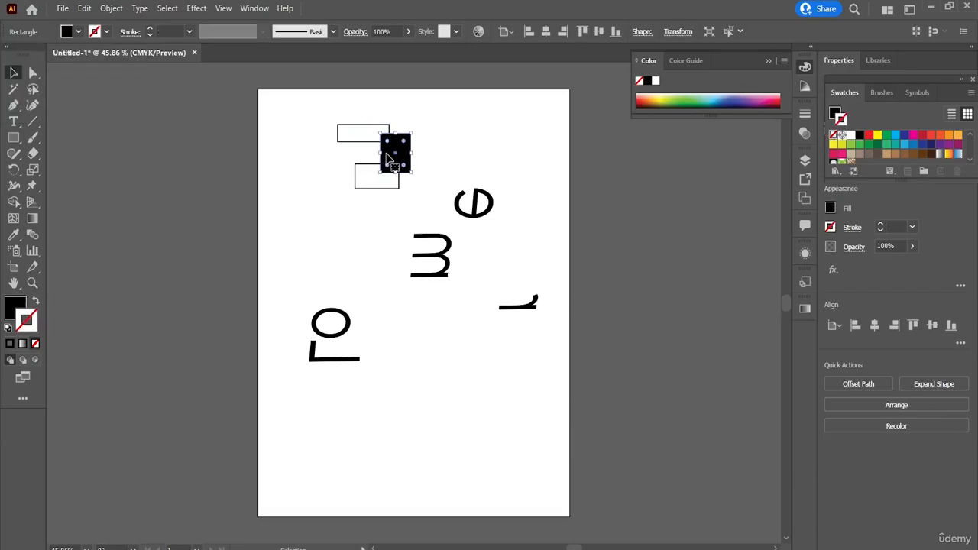
left_click(108, 32)
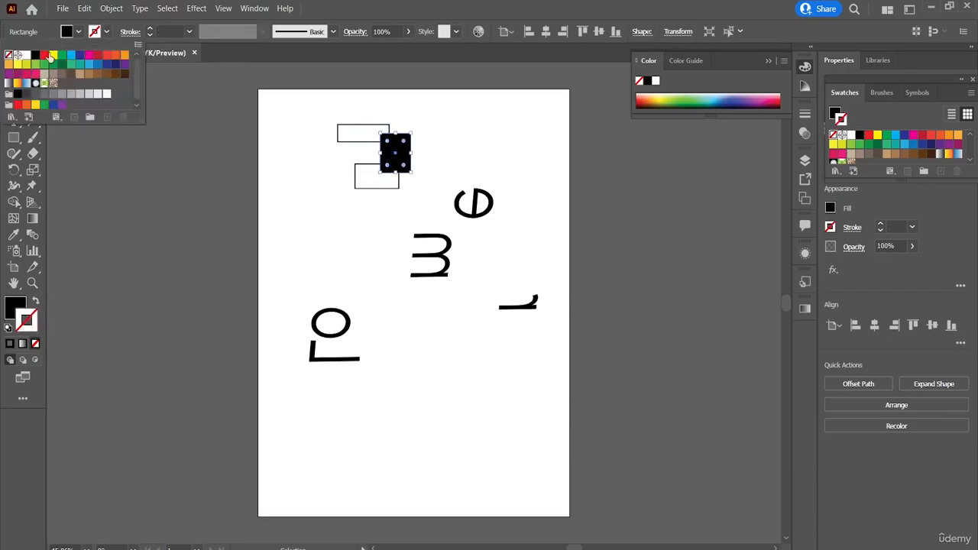
left_click(36, 56)
left_click(78, 34)
left_click(78, 35)
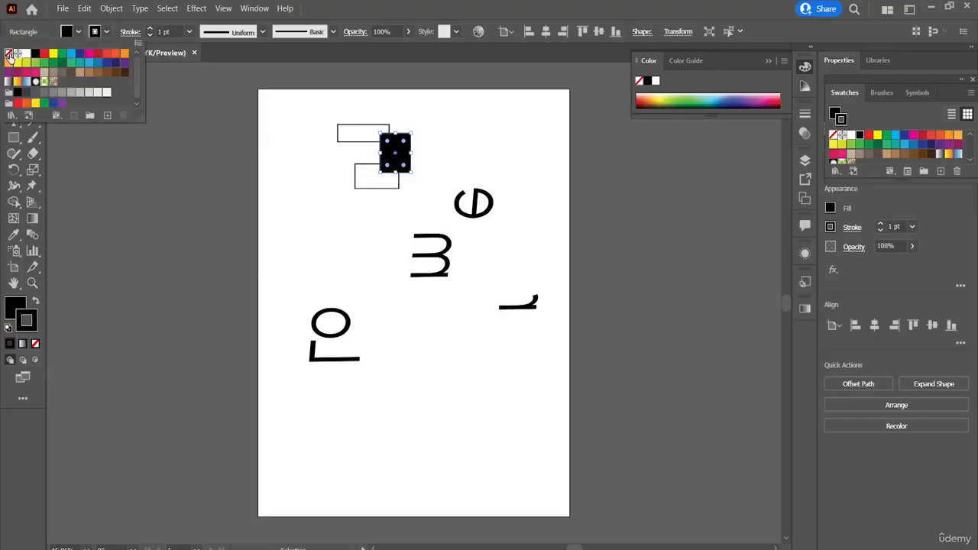
left_click(8, 54)
left_click(352, 185)
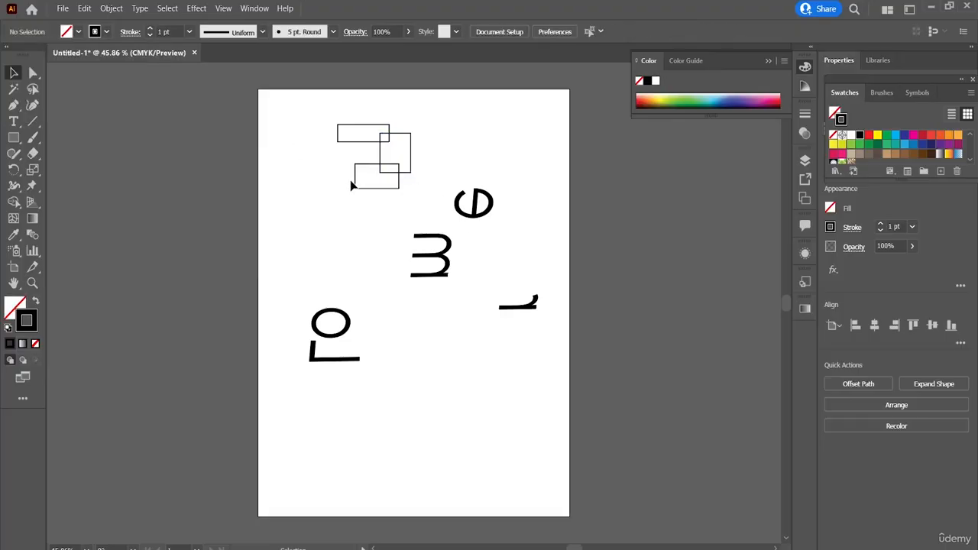
Select all three overlapping rectangles together and activate the Shape Builder tool on them.
left_click(14, 202)
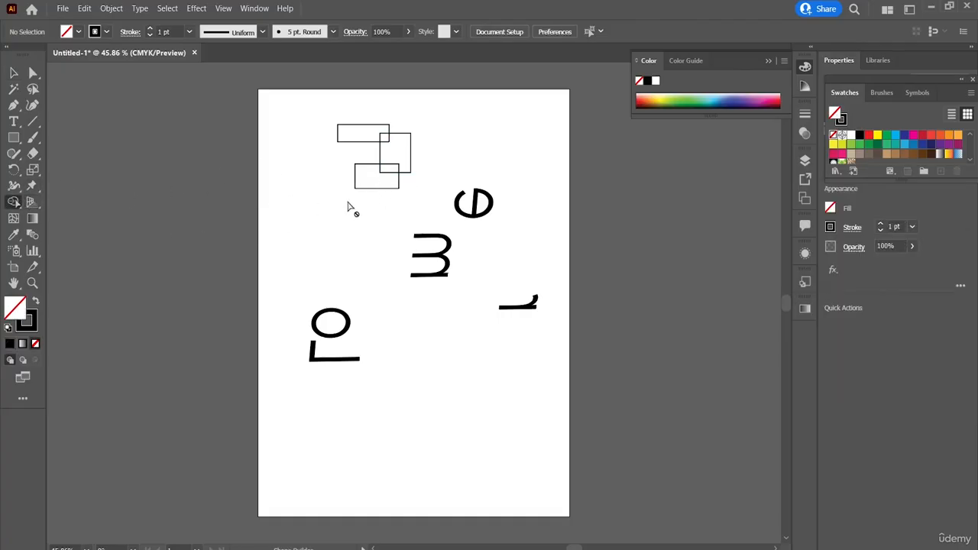
left_click(14, 72)
left_click_drag(432, 187, 313, 113)
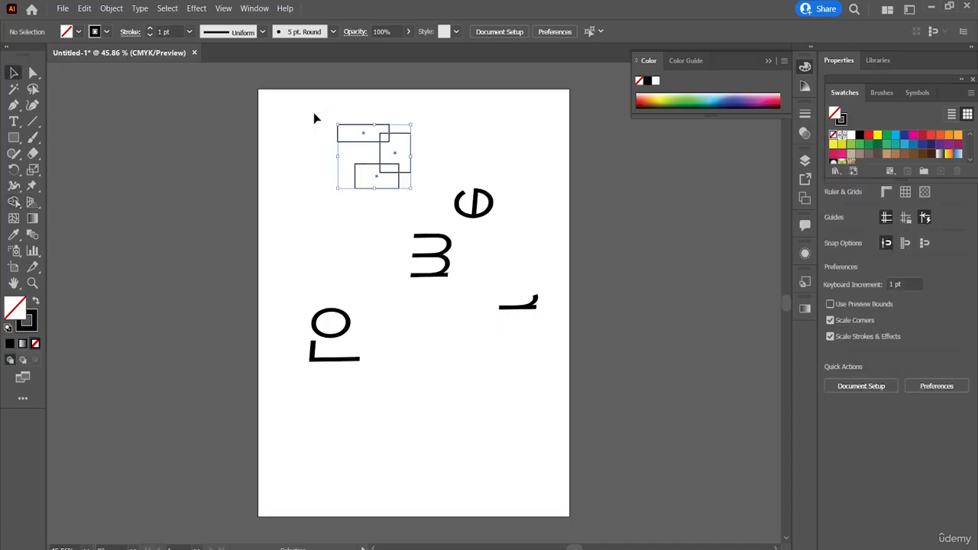
left_click(13, 202)
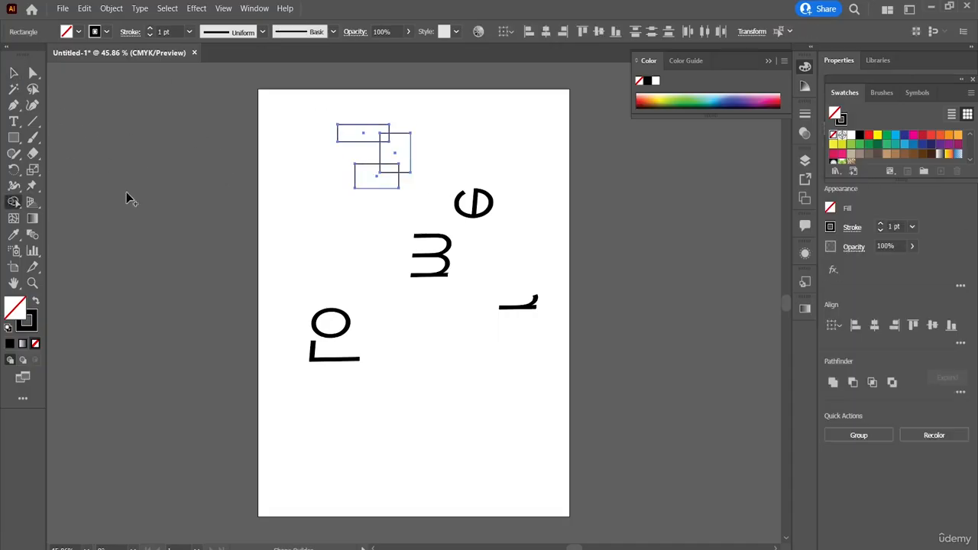
Try Shape Builder on the lowest rectangle and across the upper ones, then delete the shapes and undo the deletion.
left_click(371, 172)
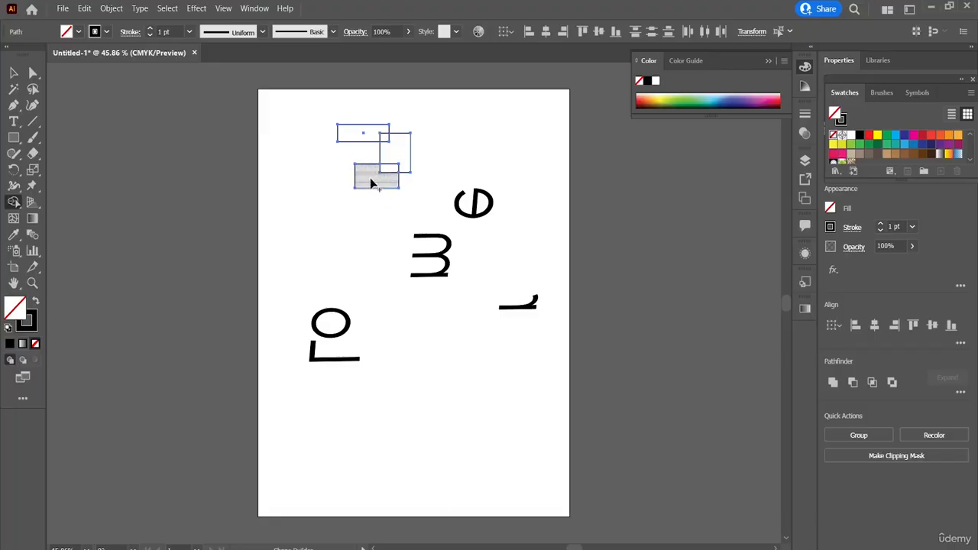
left_click_drag(374, 183, 367, 170)
left_click_drag(375, 201, 371, 157)
left_click_drag(423, 161, 348, 135)
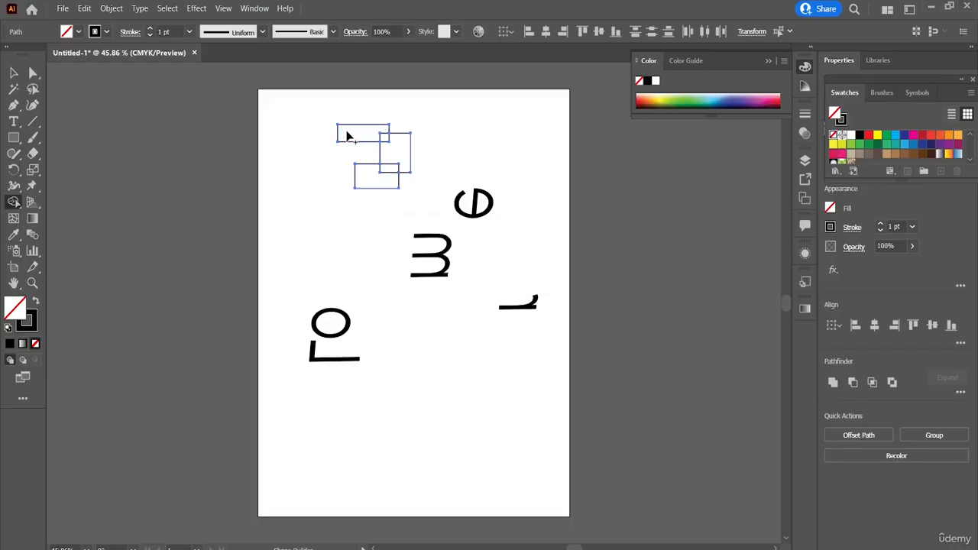
key("Delete")
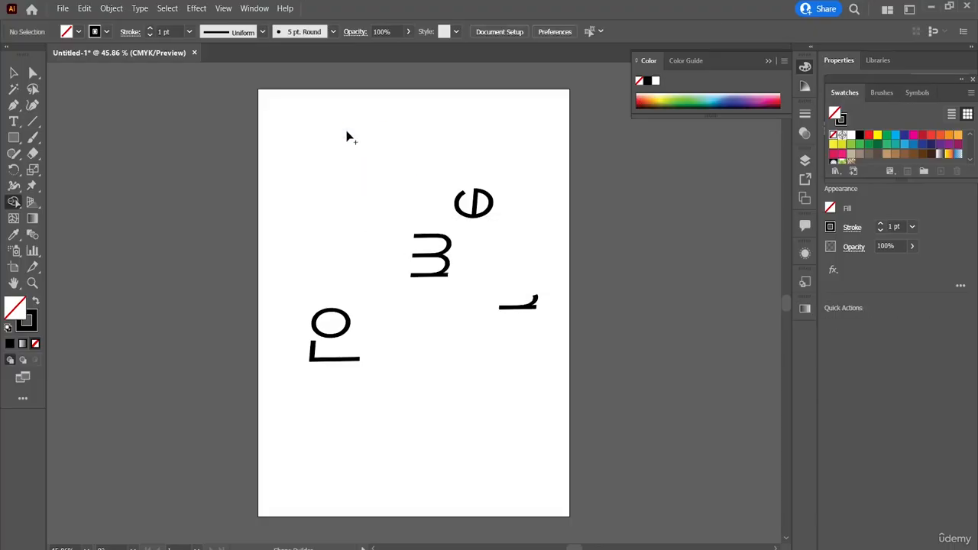
key("ctrl+z")
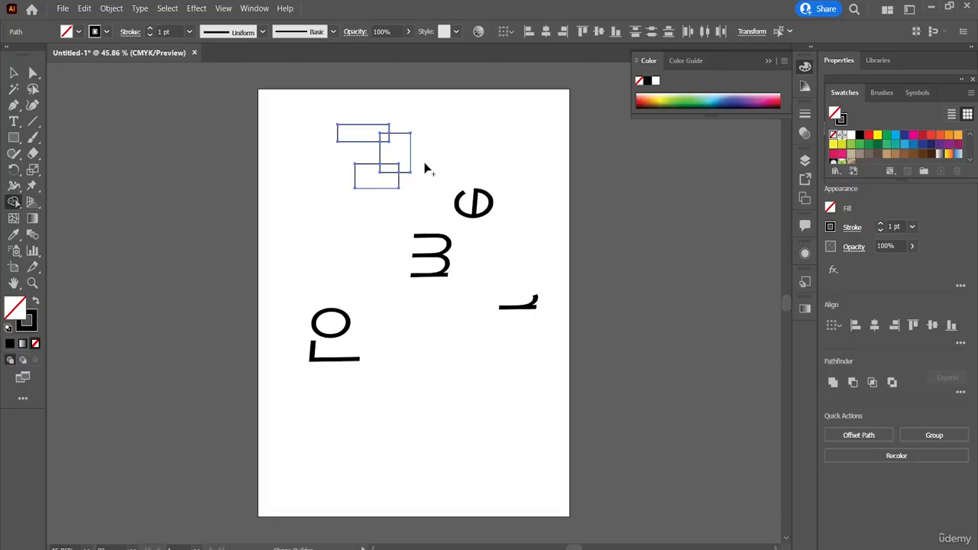
Merge the three overlapping rectangles into one outline with Shape Builder and move it toward the page's upper left corner.
left_click_drag(388, 147, 362, 136)
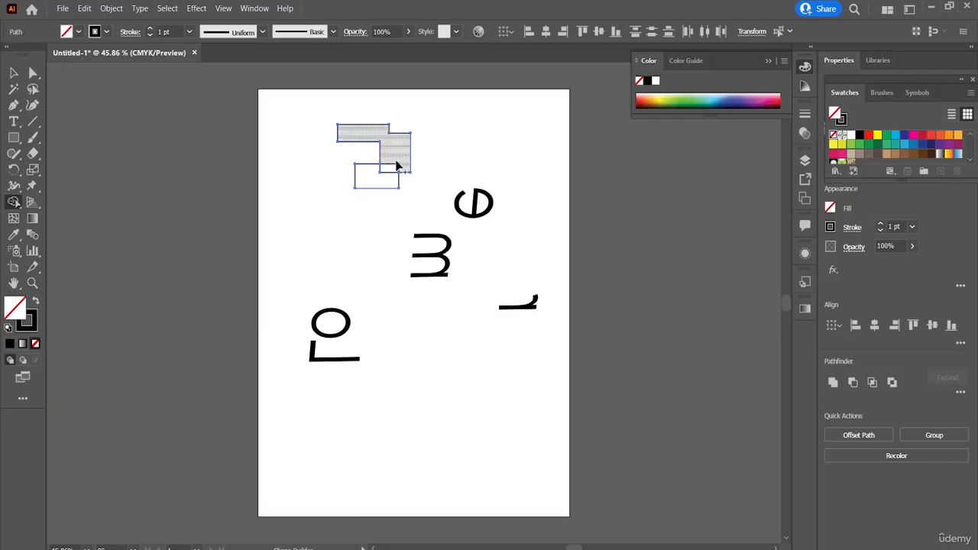
left_click_drag(398, 162, 380, 185)
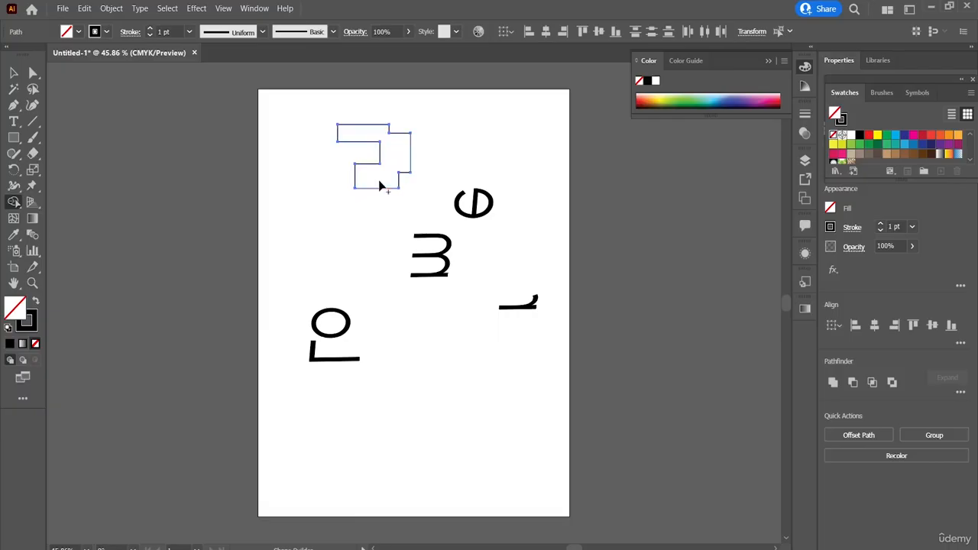
left_click(14, 73)
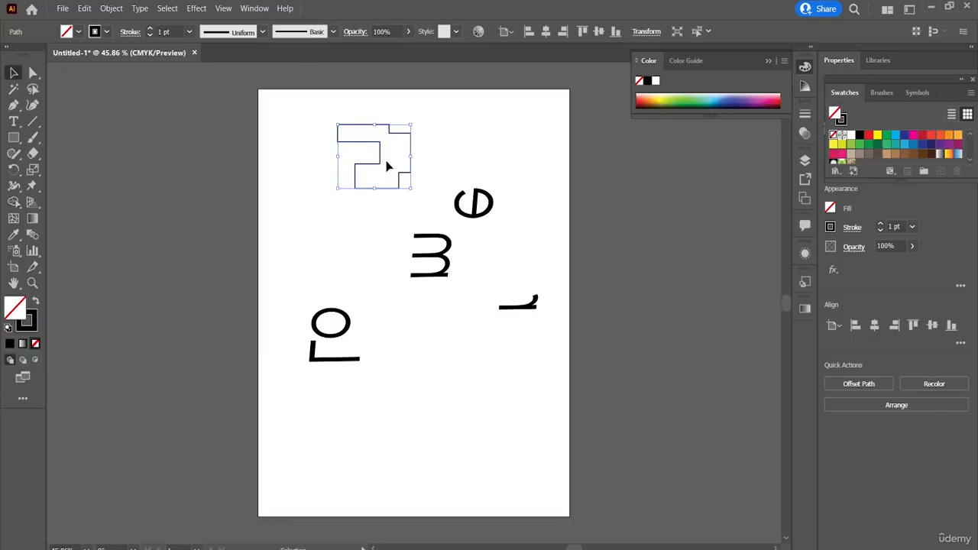
left_click(364, 163)
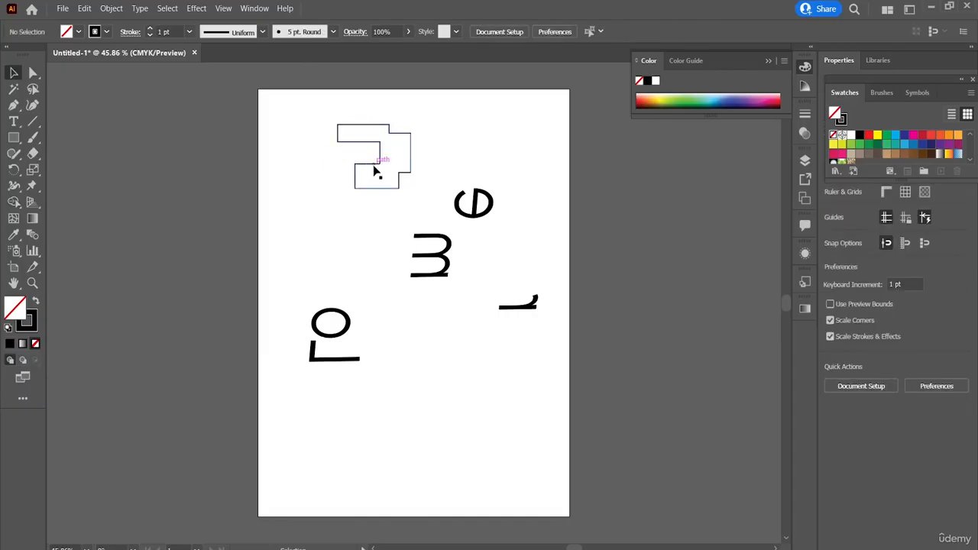
left_click(374, 168)
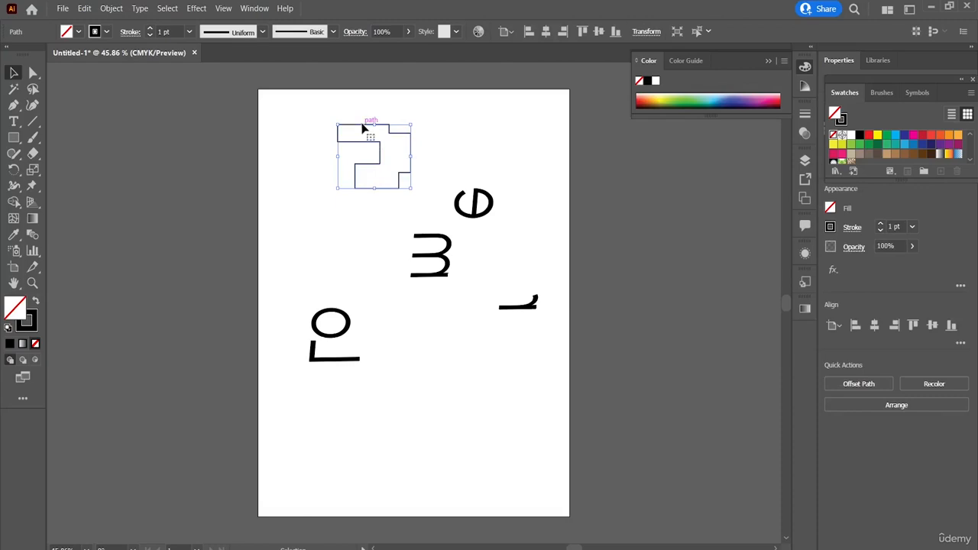
left_click_drag(363, 128, 320, 137)
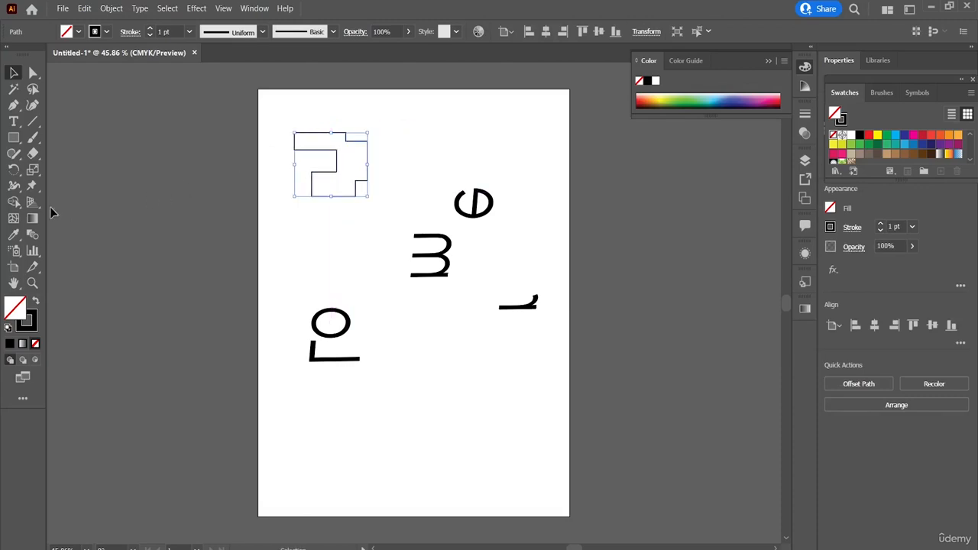
Convert the merged rectangle outline into a Live Paint group with the Live Paint Bucket.
left_click(13, 205)
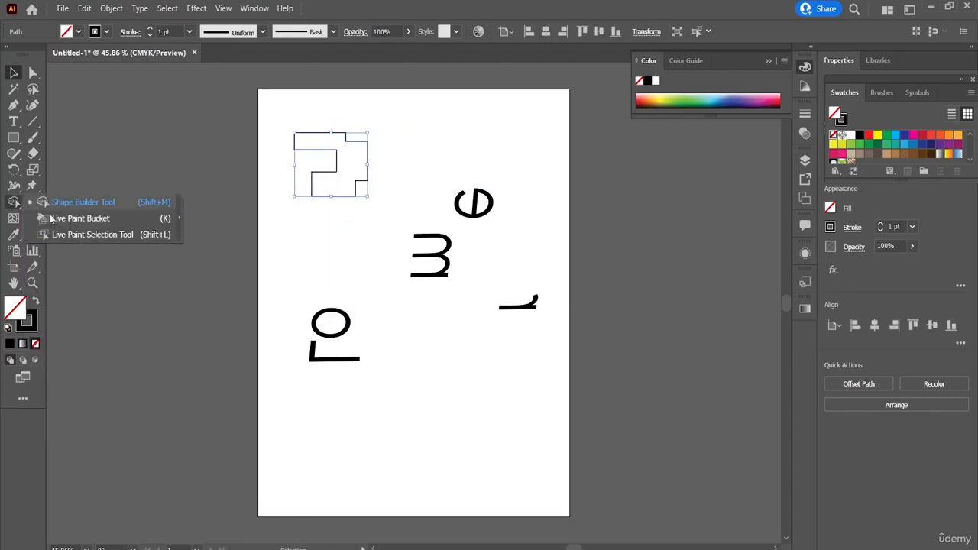
left_click(88, 214)
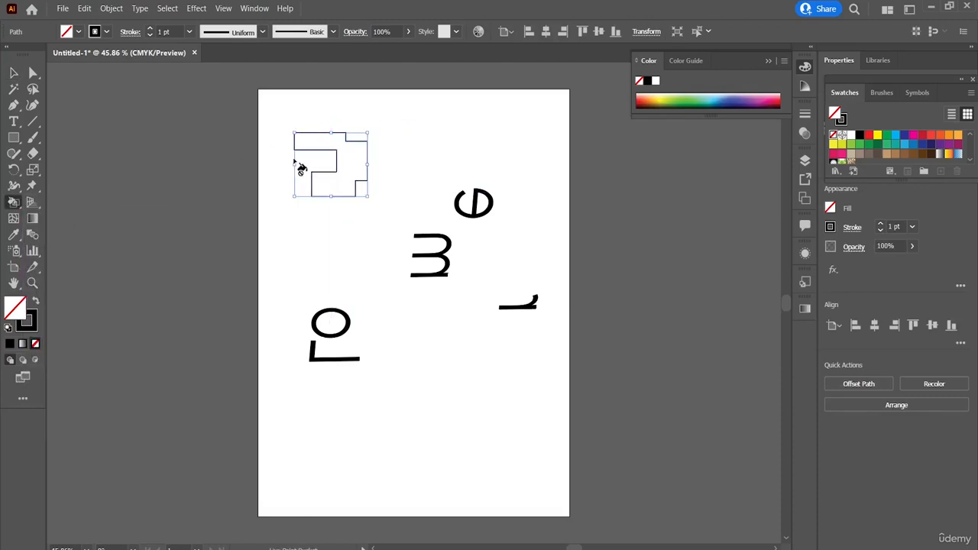
left_click(349, 159)
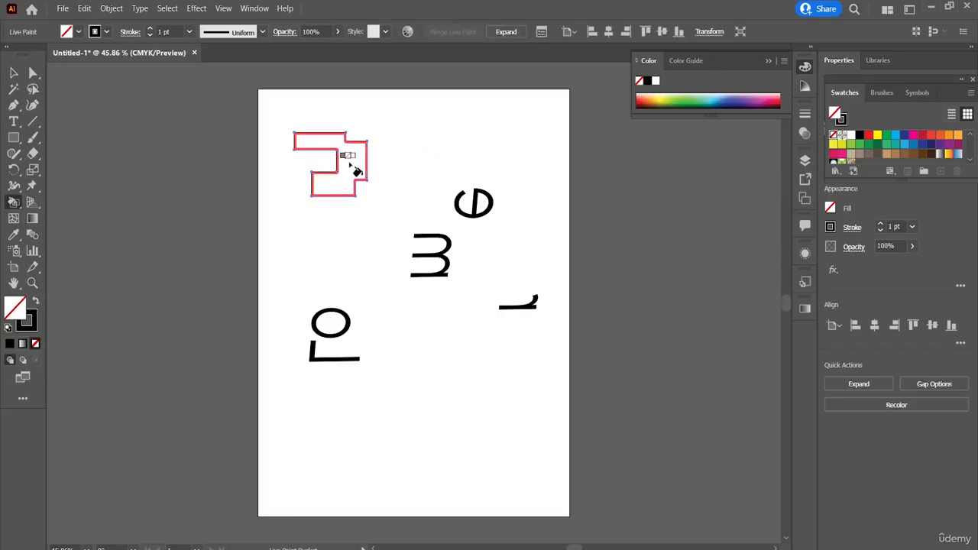
Choose a brown fill swatch and paint the inside of the merged outline with the Live Paint Bucket.
left_click(33, 324)
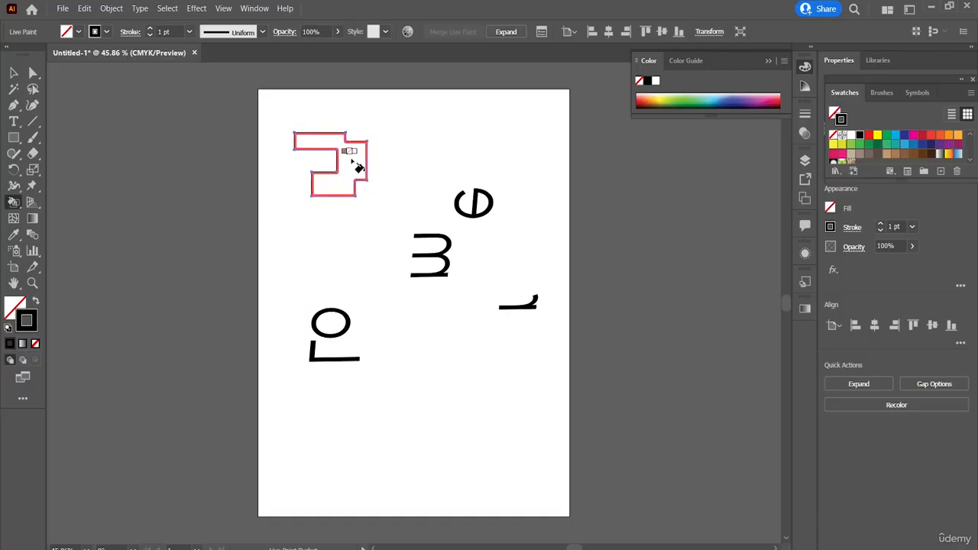
key("x")
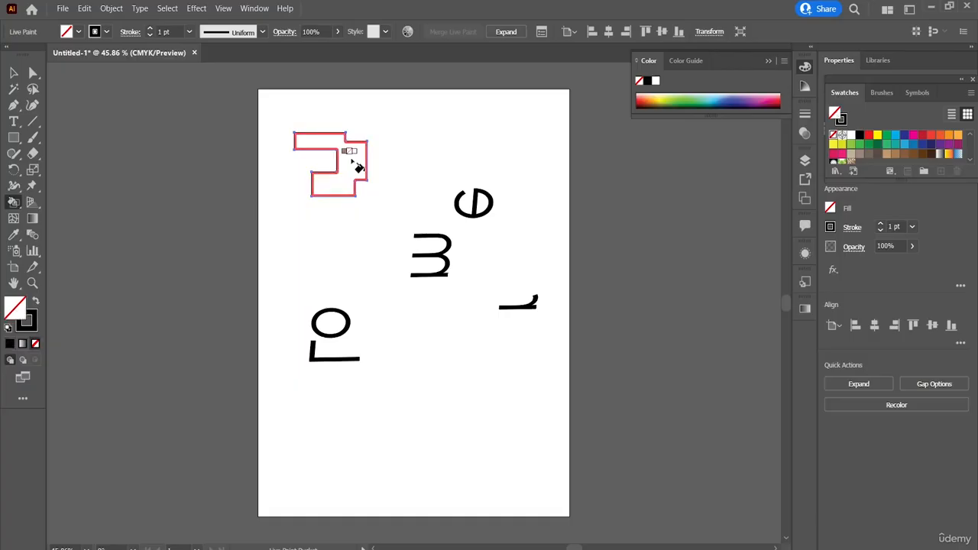
left_click(80, 33)
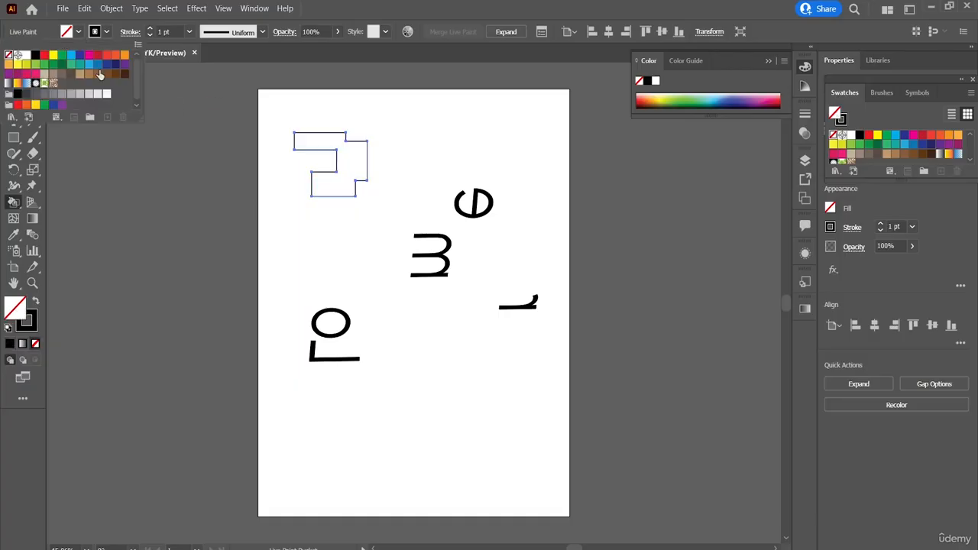
left_click(98, 74)
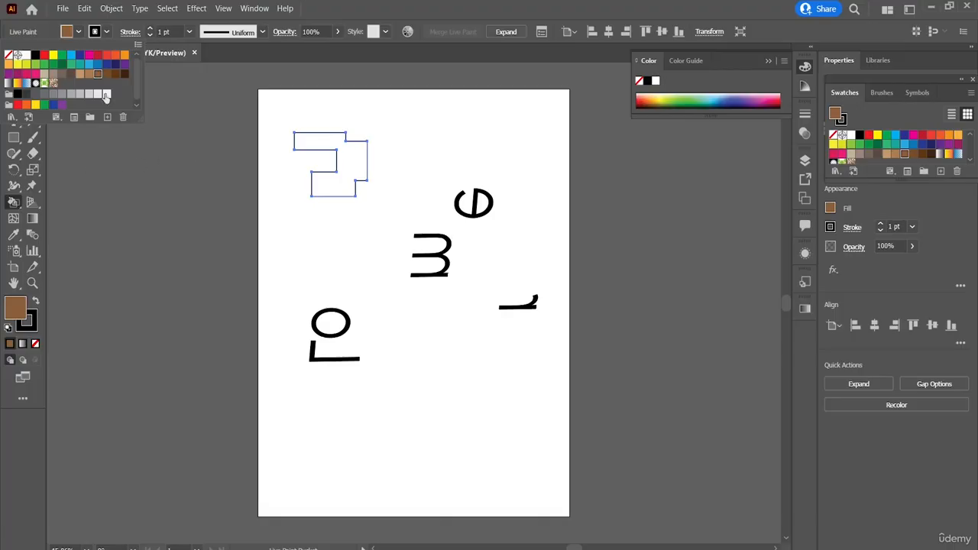
left_click(16, 201)
left_click(360, 171)
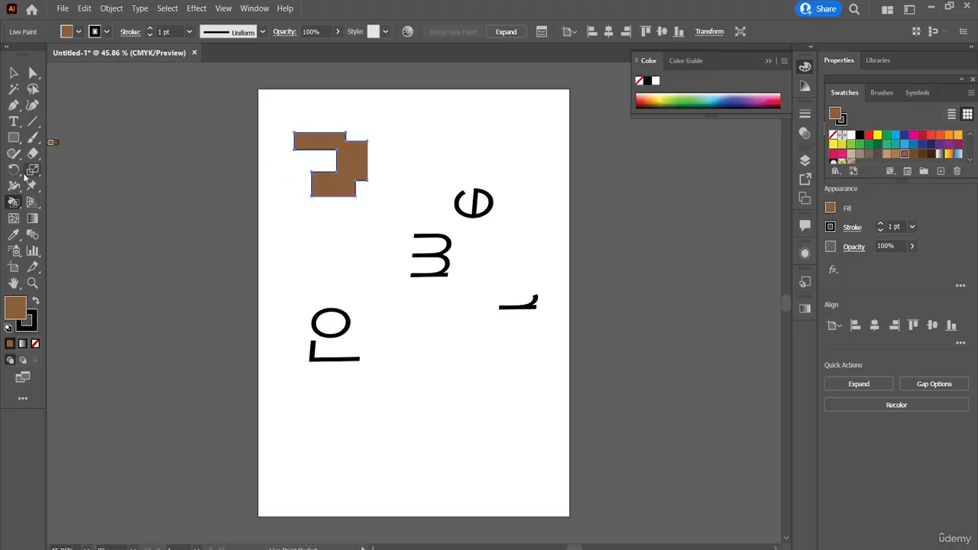
Select the brown-filled face with the Live Paint Selection tool and delete its fill.
left_click(14, 203)
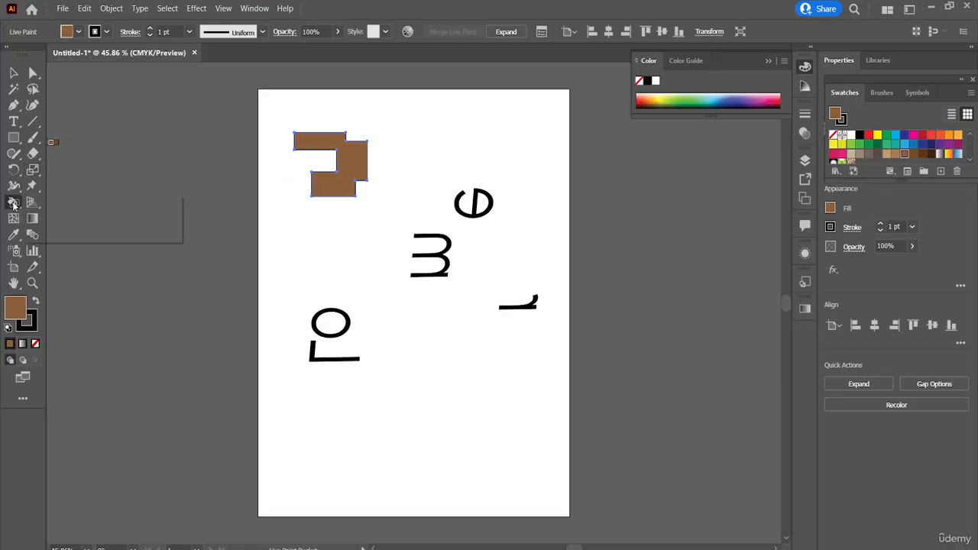
left_click(72, 235)
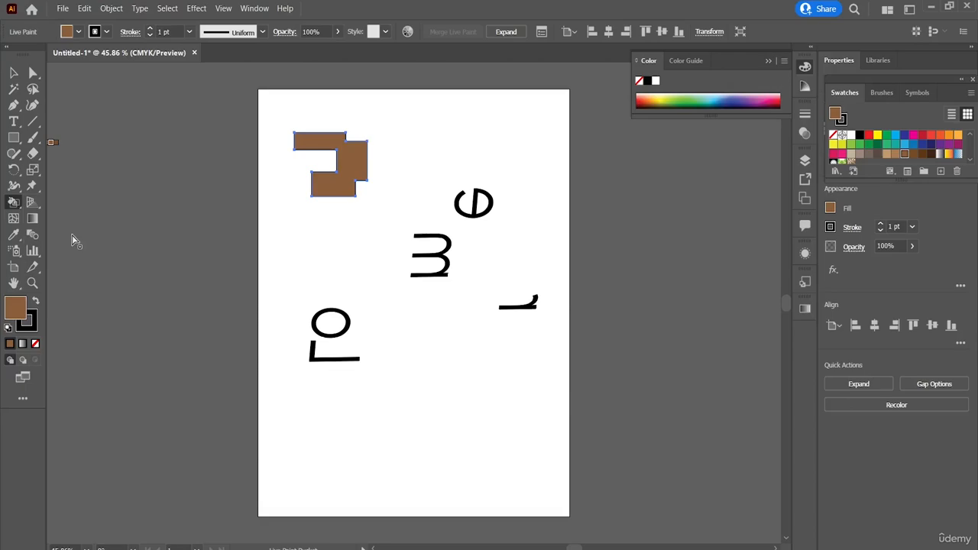
left_click(353, 180)
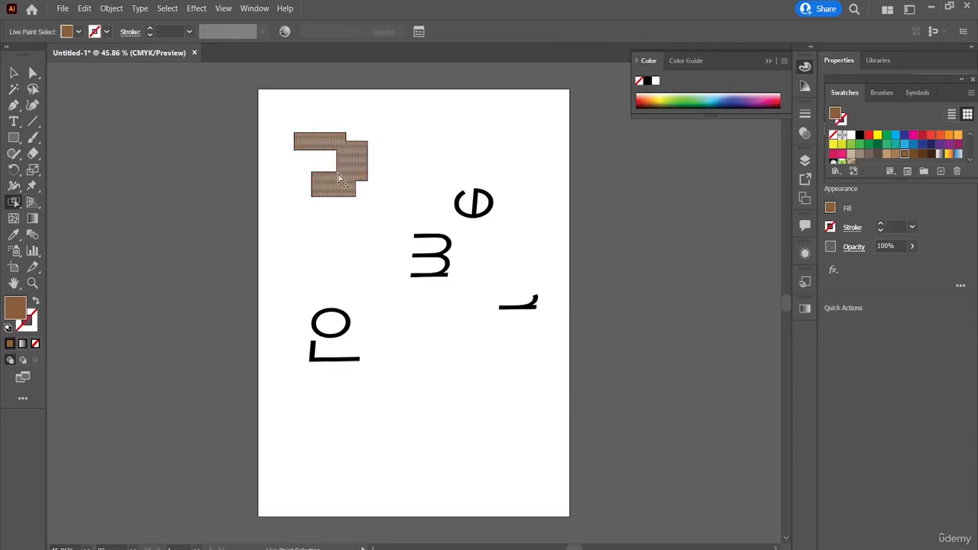
left_click_drag(286, 213, 286, 213)
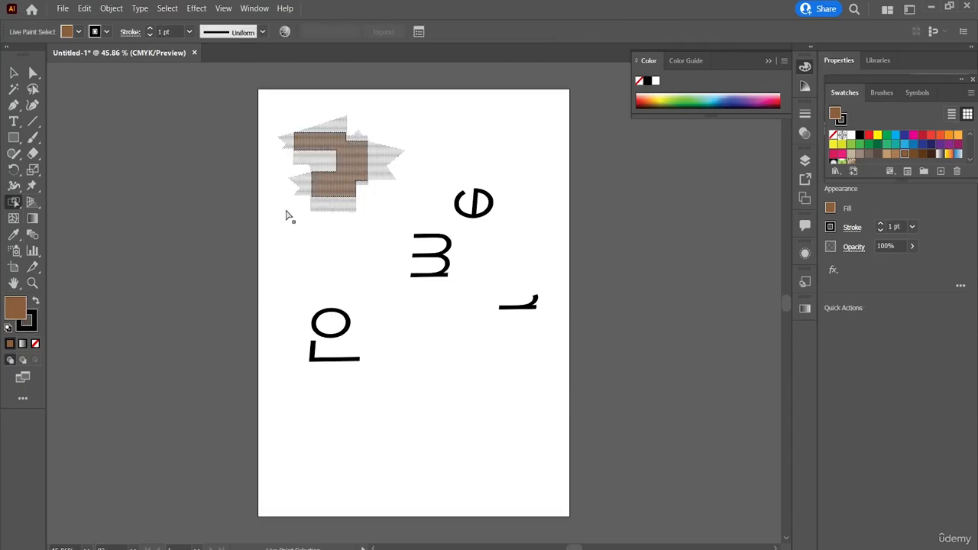
key("Delete")
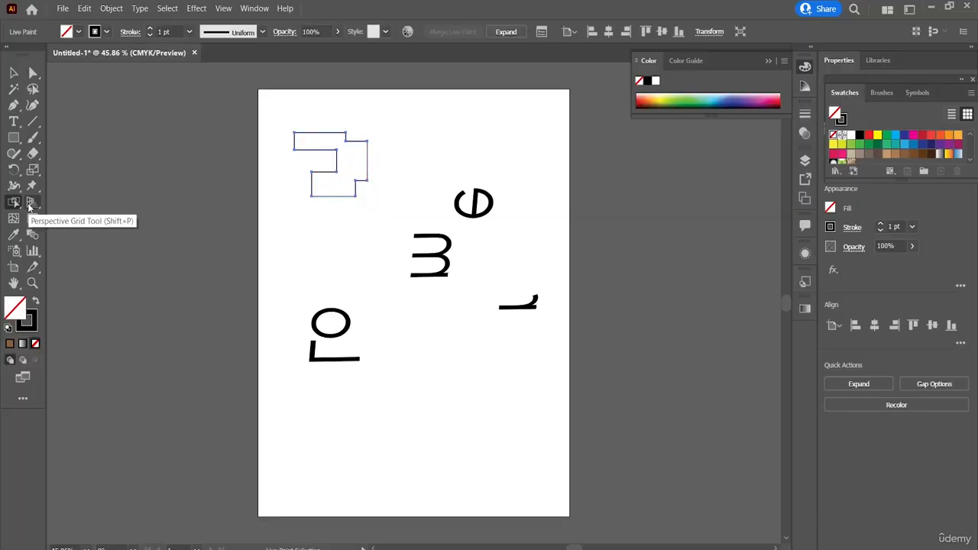
Show the two-point perspective grid, activate the Perspective Selection tool and deselect the Live Paint outline.
left_click(30, 204)
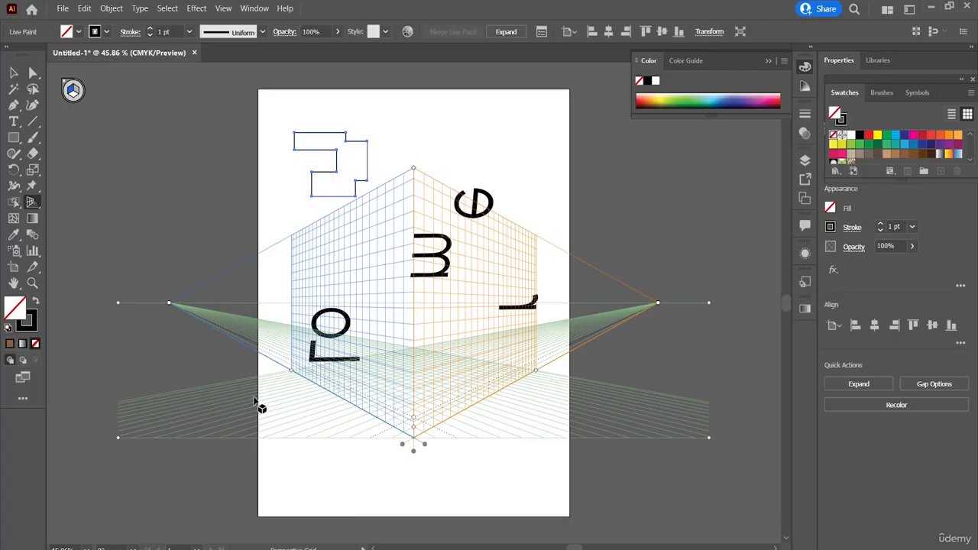
left_click(31, 205)
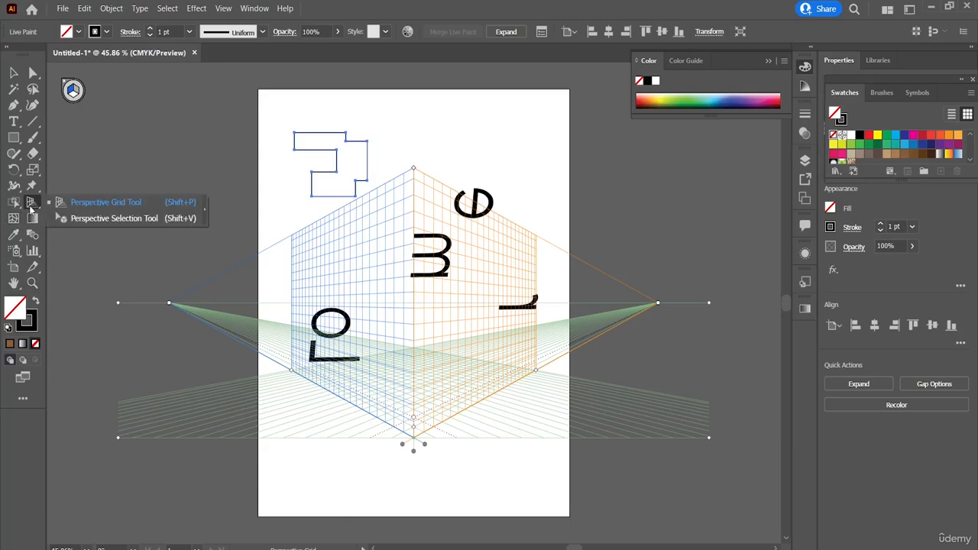
left_click(99, 219)
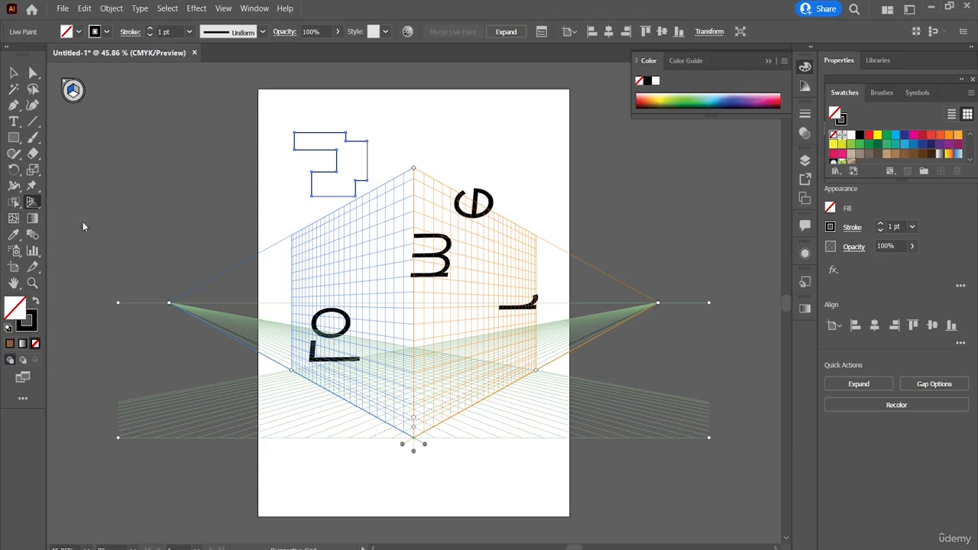
left_click(653, 307)
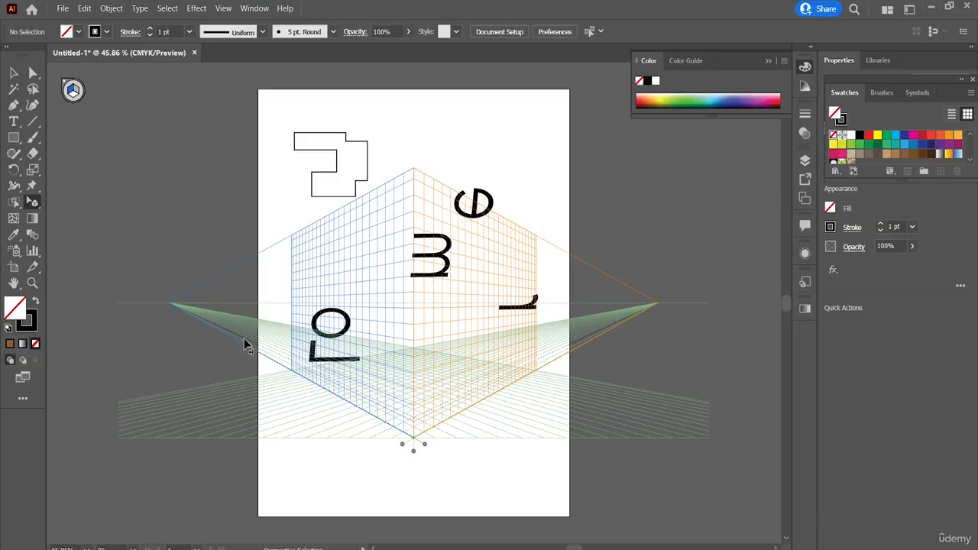
Select the Live Paint outline near the page's upper left corner and activate the Mesh tool for it.
left_click(14, 217)
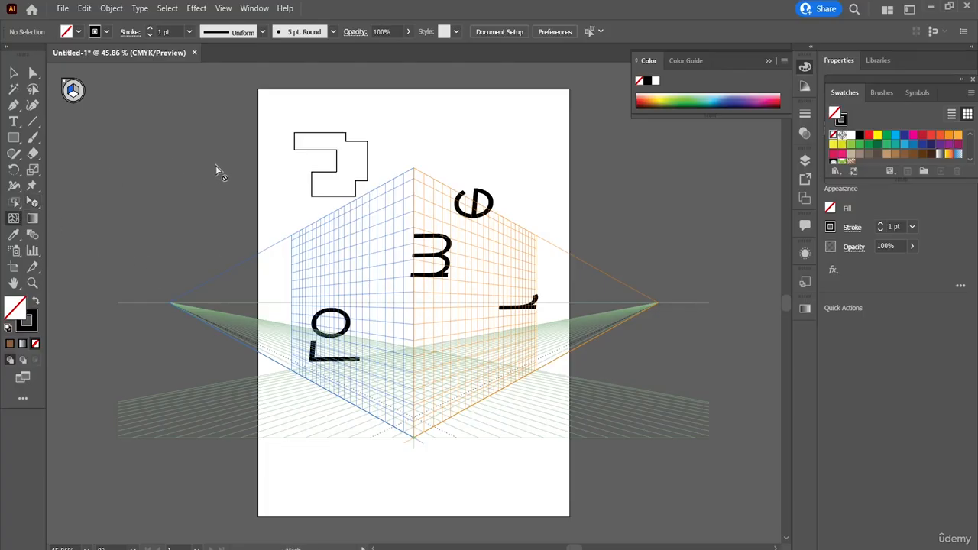
left_click(14, 73)
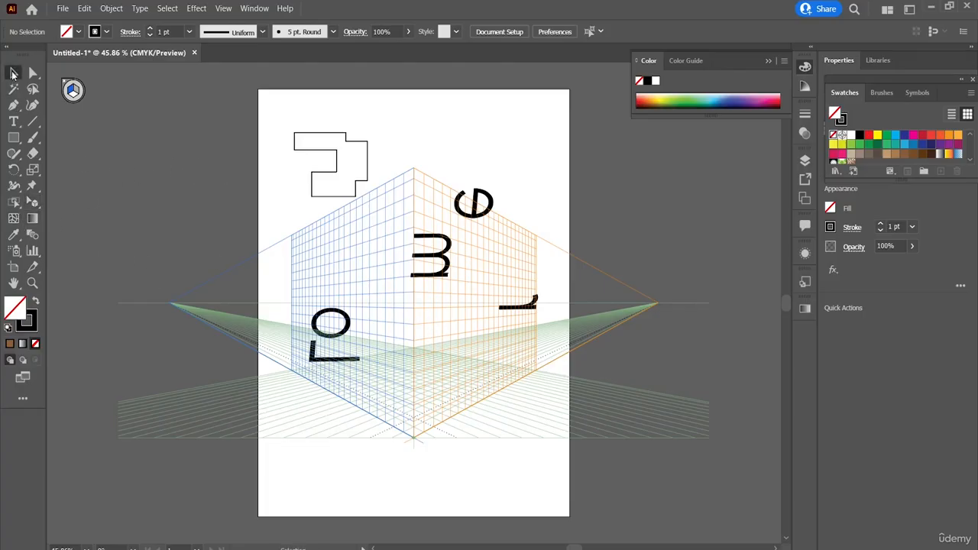
mouse_move(284, 107)
left_mouse_down()
mouse_move(313, 176)
mouse_move(400, 219)
left_mouse_up()
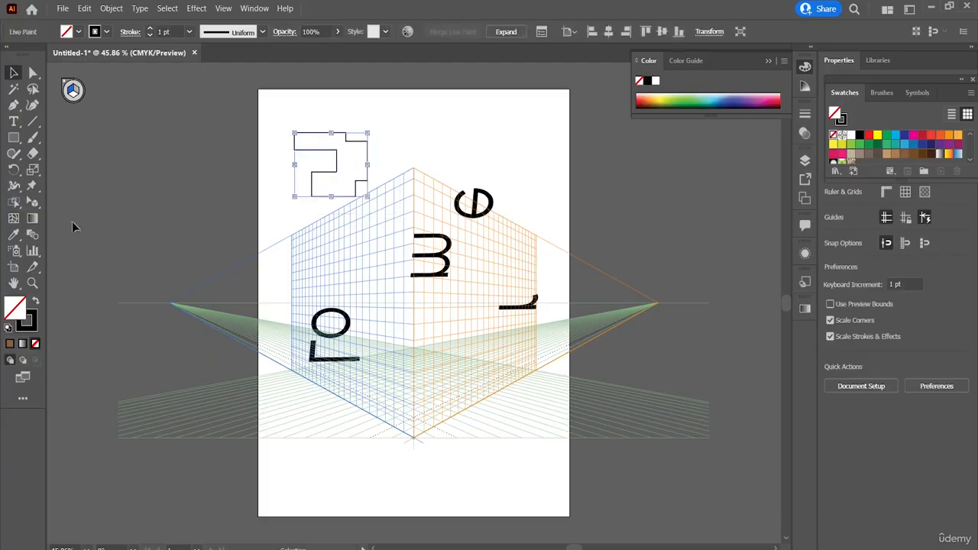
left_click(13, 219)
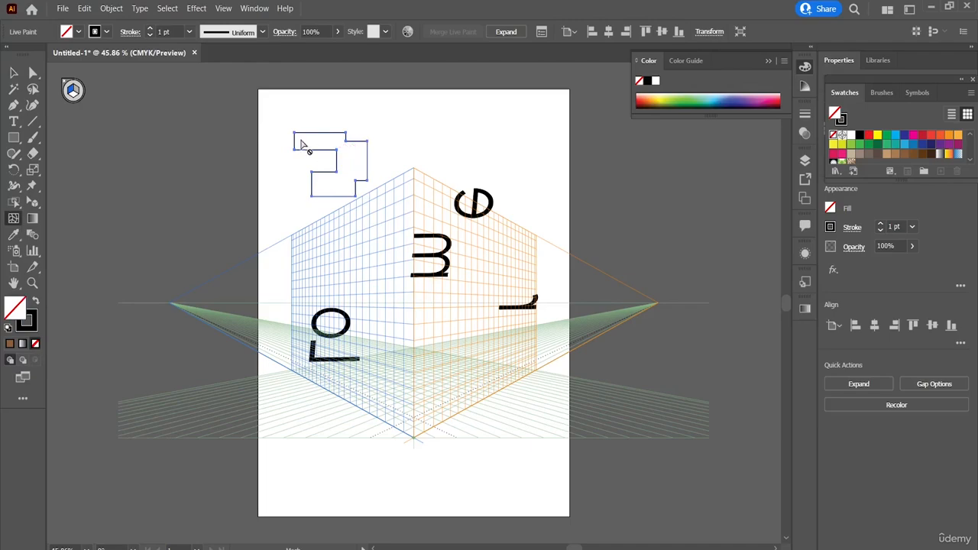
Try the Gradient tool on the Live Paint outline and deselect it.
left_click(33, 219)
left_click(314, 159)
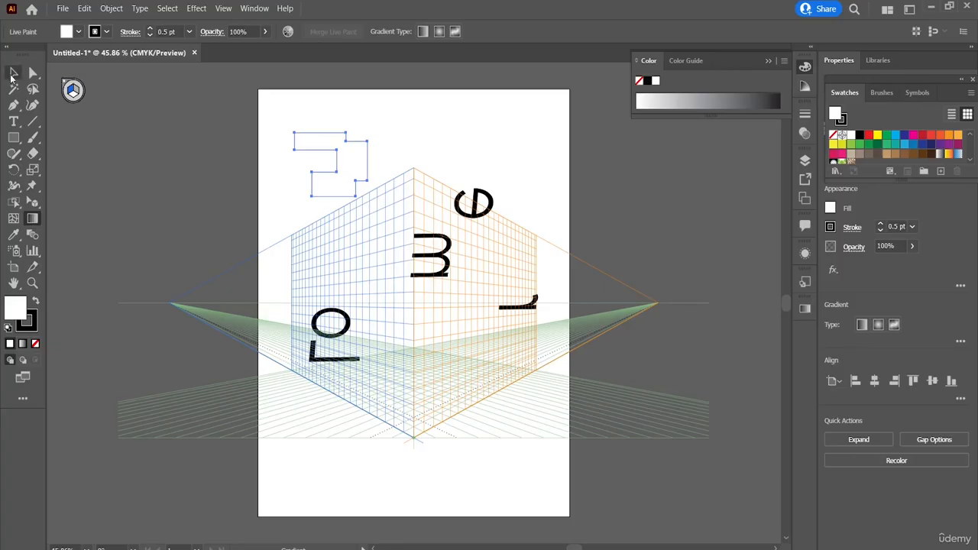
key("v")
key("ctrl+shift+a")
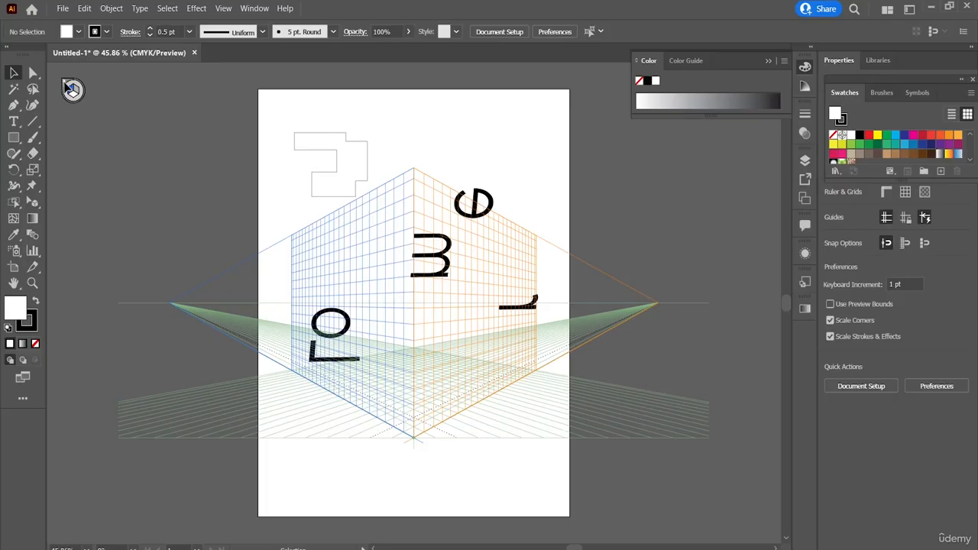
Create a new document from the Letter preset, 612 x 792 pt.
left_click(77, 11)
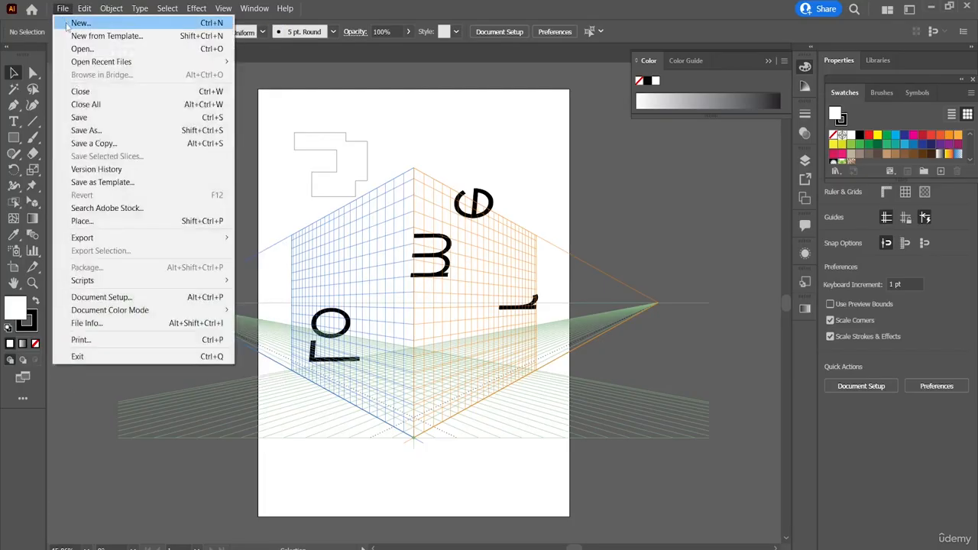
left_click(65, 23)
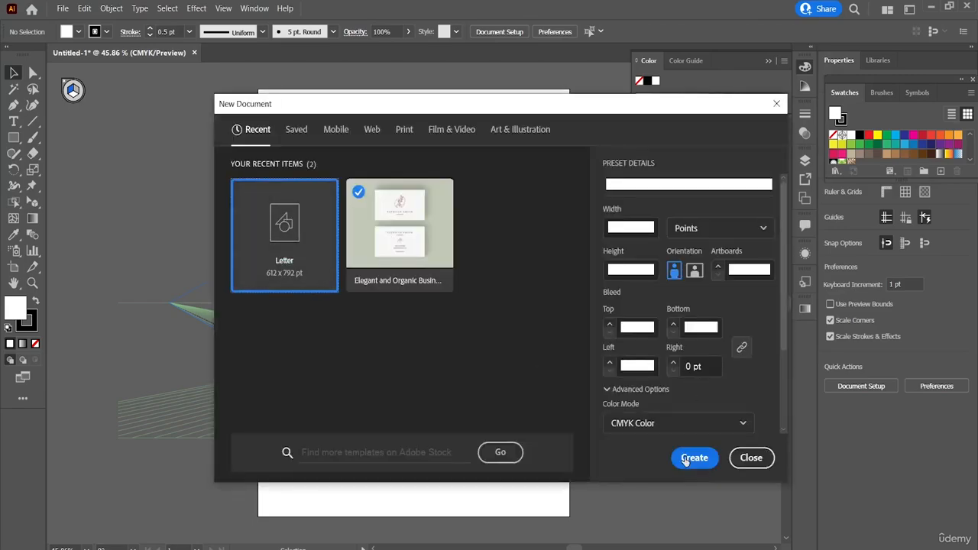
left_click(686, 461)
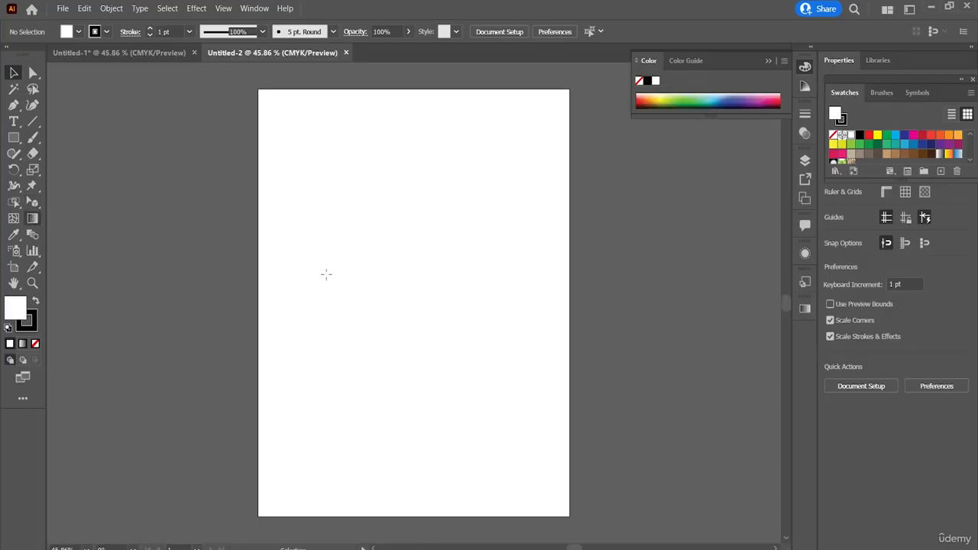
Draw a tall white rectangle with a black 1 pt stroke right of the page's centre.
key("g")
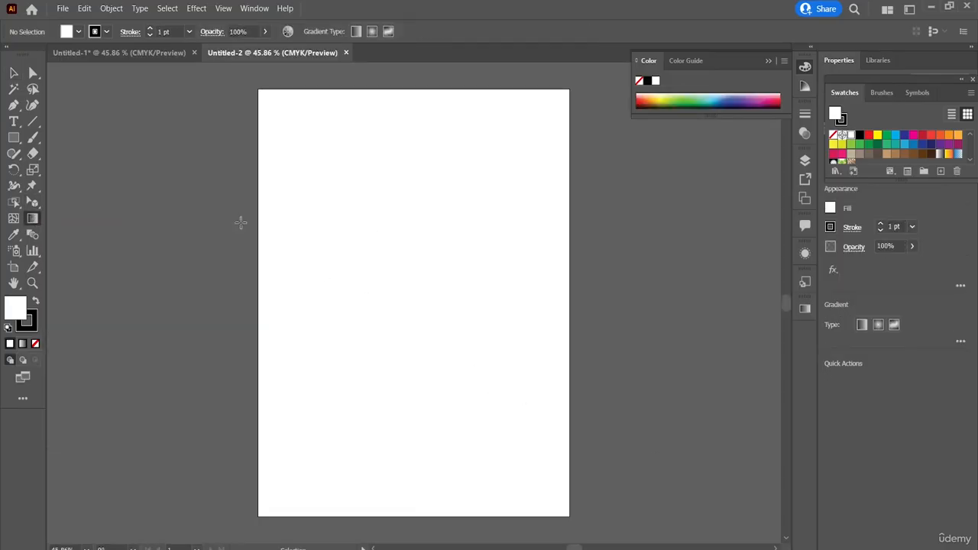
left_click(14, 137)
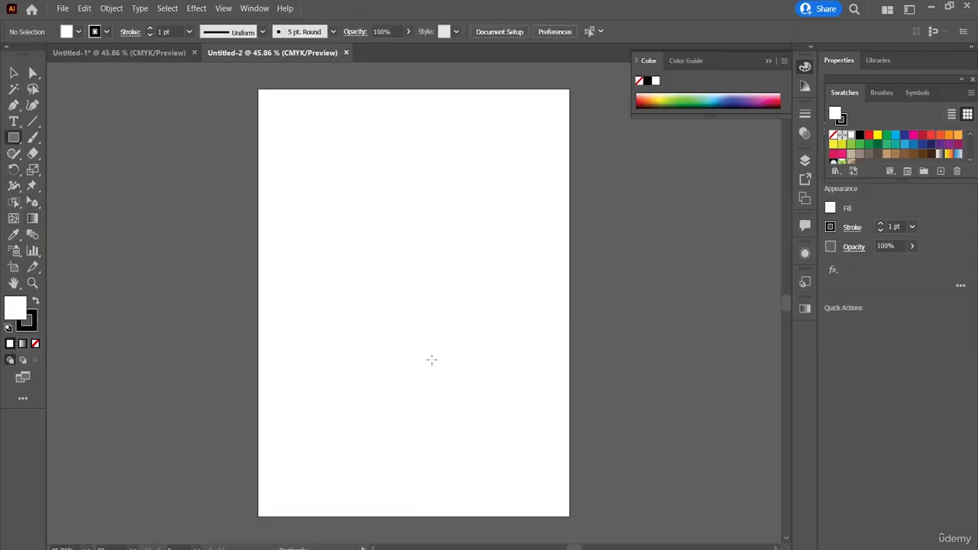
left_click_drag(431, 251, 501, 384)
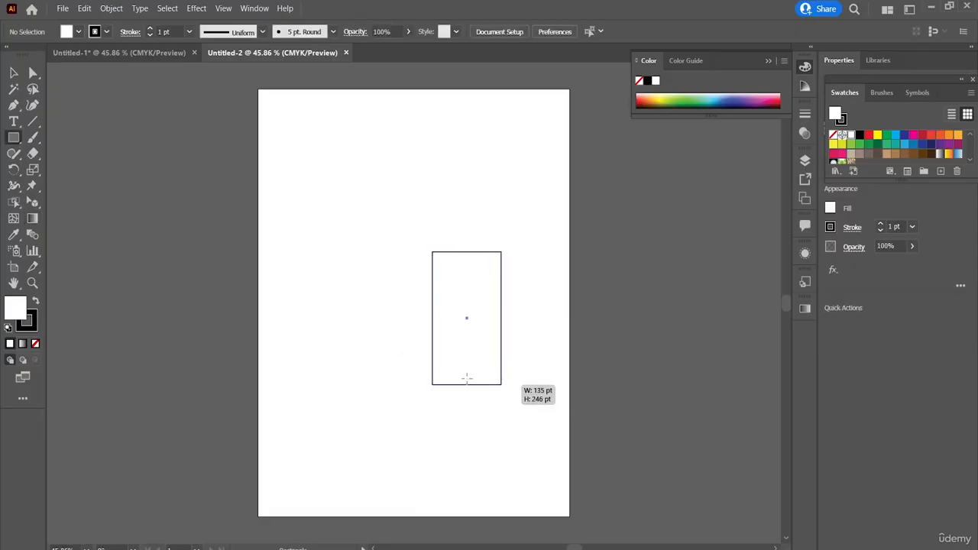
Fill the rectangle with a linear white-to-black gradient and move both colour stops inward from its sides.
left_click(33, 218)
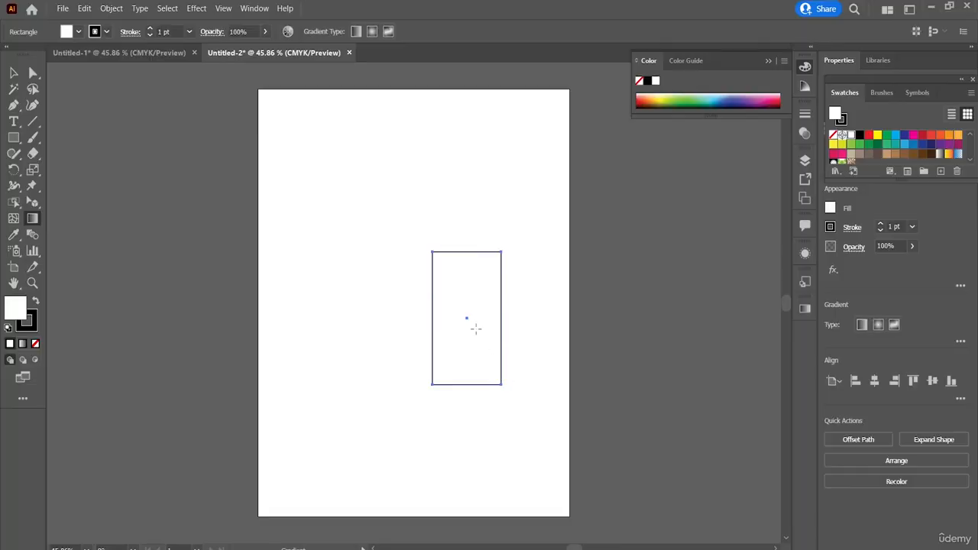
left_click(492, 359)
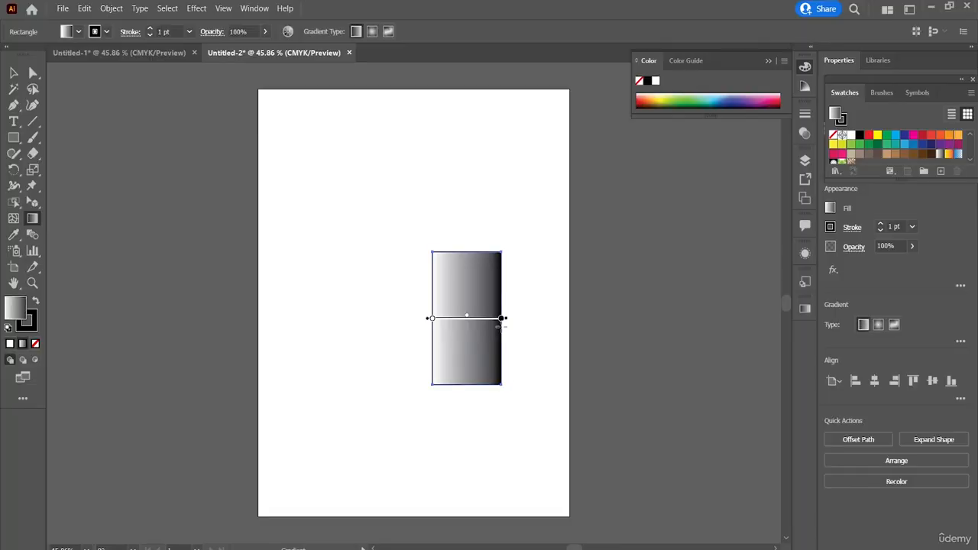
mouse_move(502, 321)
left_mouse_down()
mouse_move(481, 321)
mouse_move(497, 321)
left_mouse_up()
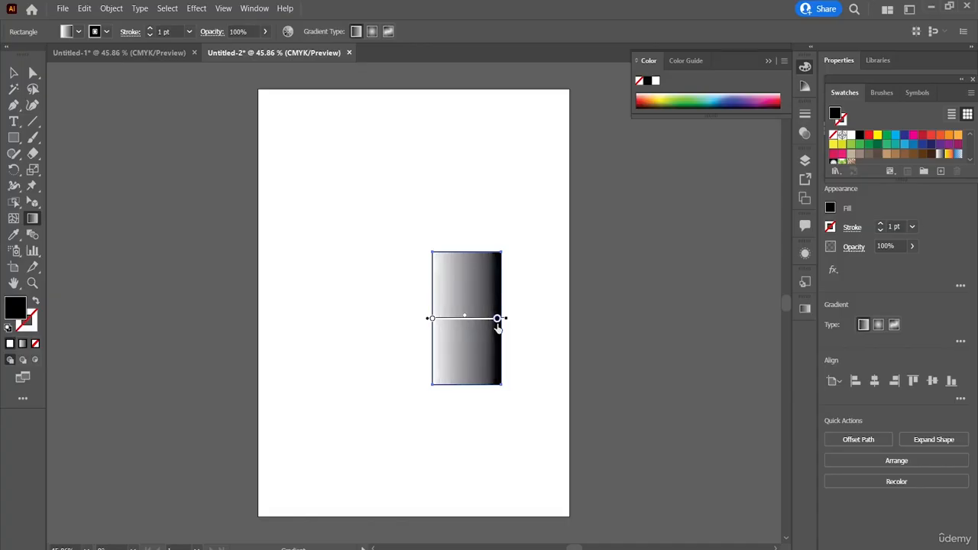
left_click_drag(433, 319, 448, 319)
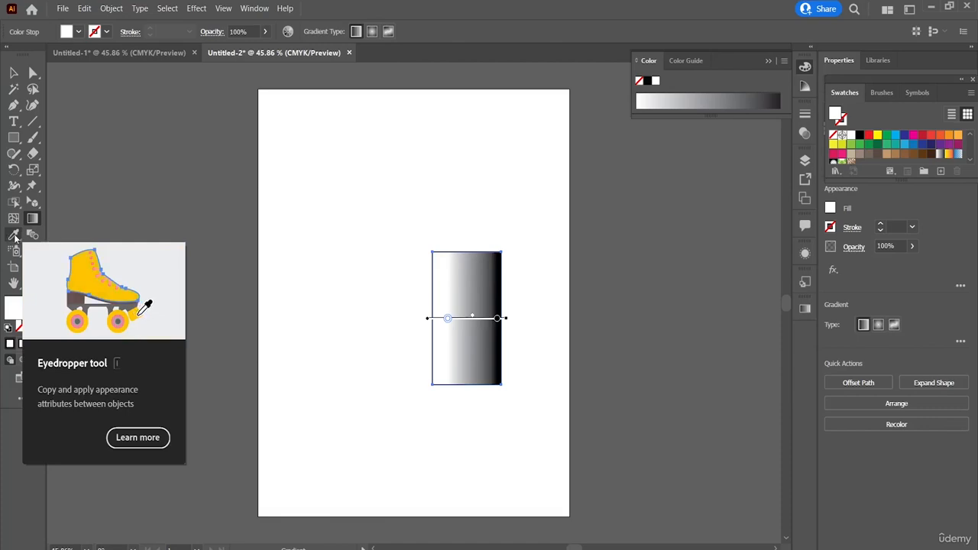
Measure several distances across the artboard with the Measure tool and view the Navigator in between.
left_click(13, 237)
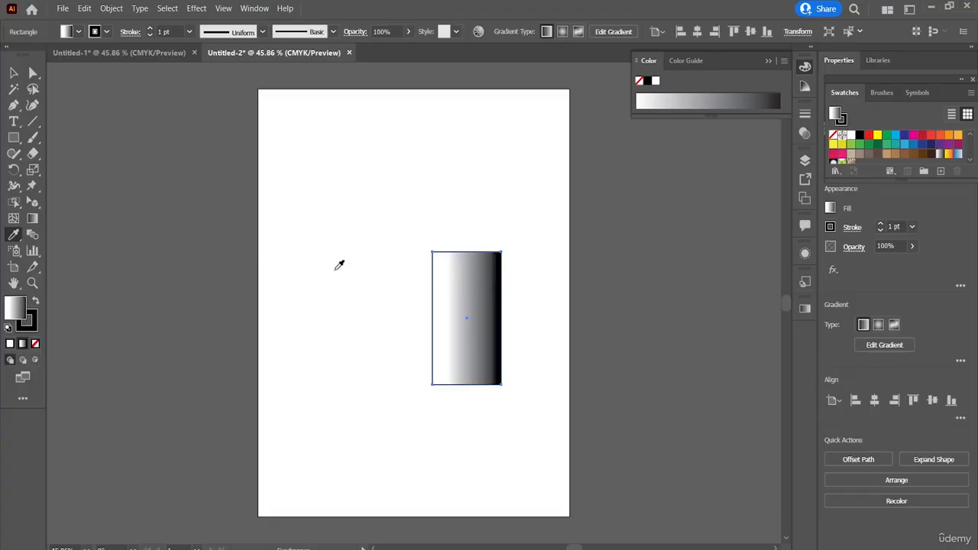
left_click(14, 236)
left_click(41, 251)
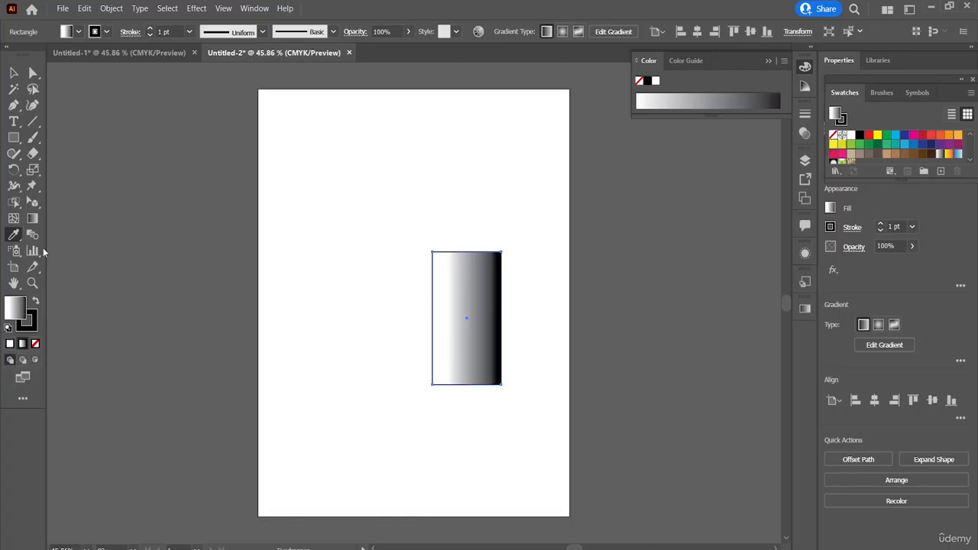
left_click(372, 275)
left_click(458, 387)
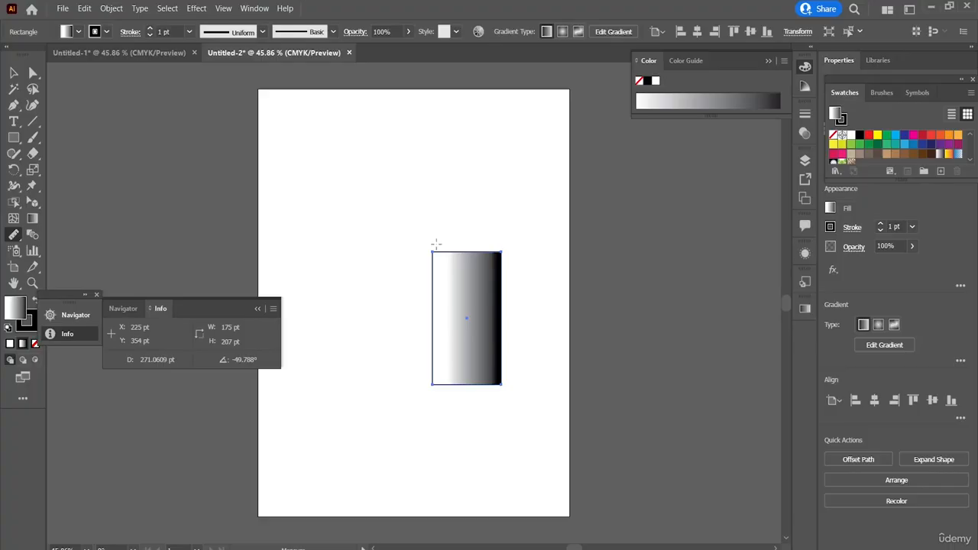
left_click_drag(421, 210, 355, 216)
left_click(120, 309)
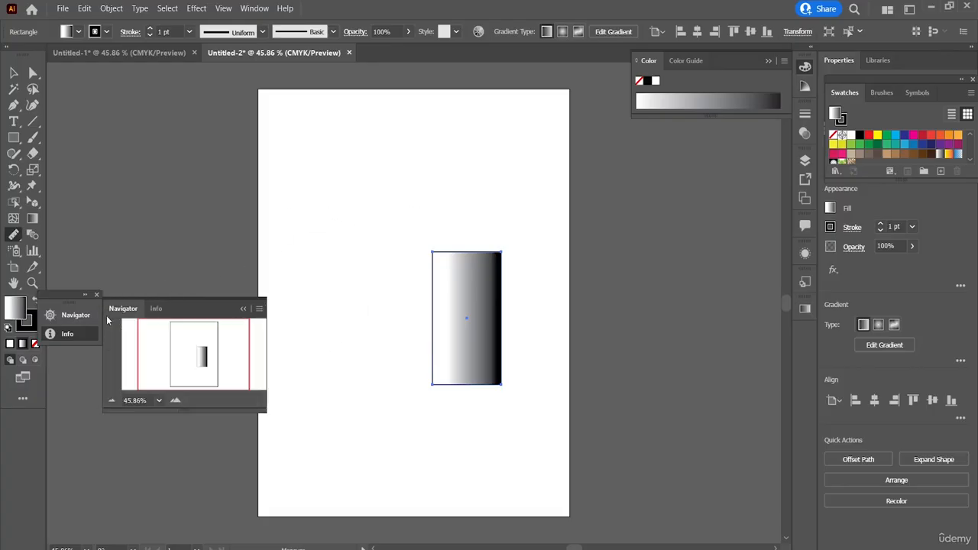
left_click_drag(291, 221, 286, 371)
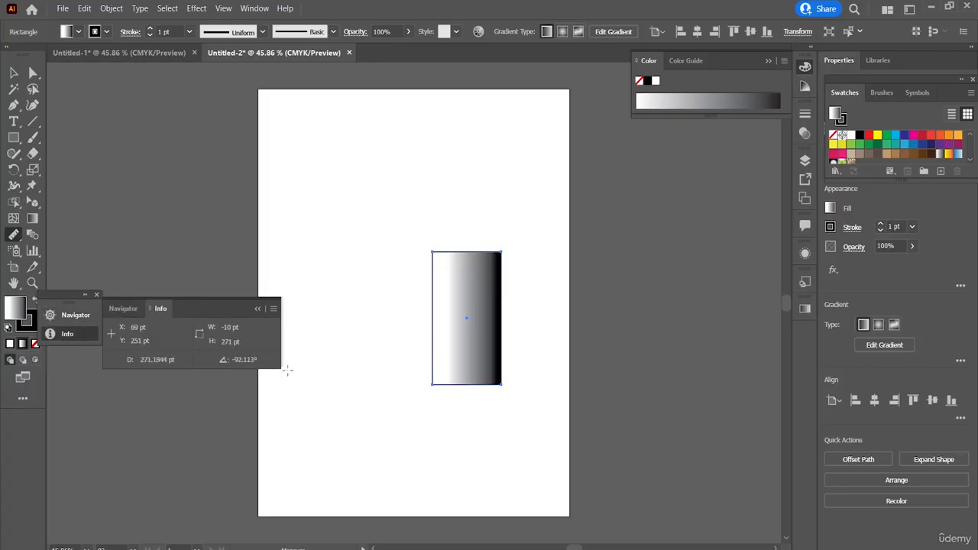